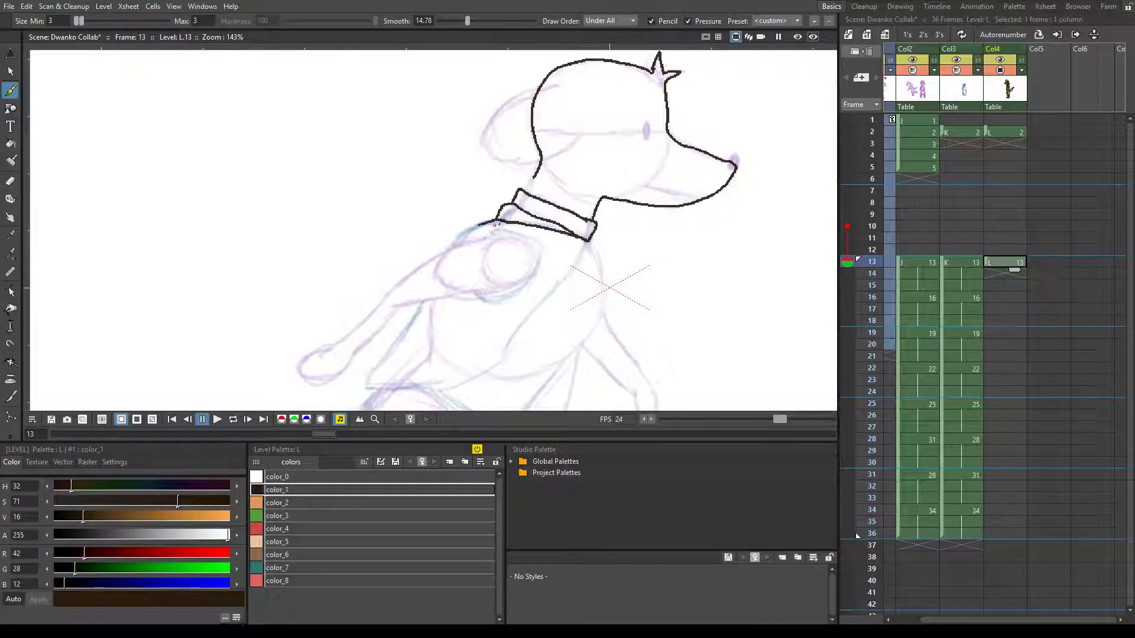
- Ink the vest, near arm and hand over the sketch on frame 13 and save the scene
drag(494, 224, 453, 241)
mouse_move(588, 241)
mouse_down()
mouse_move(514, 343)
mouse_move(423, 308)
mouse_move(354, 359)
mouse_up()
drag(457, 245, 505, 289)
key(ctrl+s)
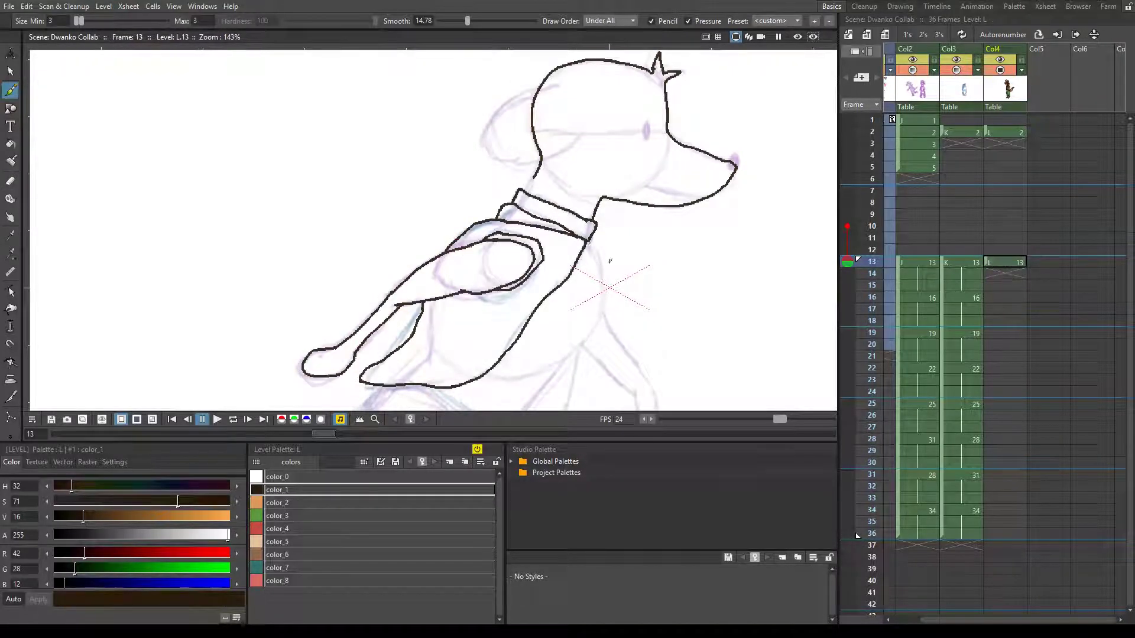
- Ink the chest, far arm and far vest flap on frame 13 and save the scene
scroll(589, 305, down, 5)
mouse_move(590, 192)
mouse_down()
mouse_move(596, 224)
mouse_move(532, 340)
mouse_up()
key(ctrl+s)
scroll(532, 340, down, 3)
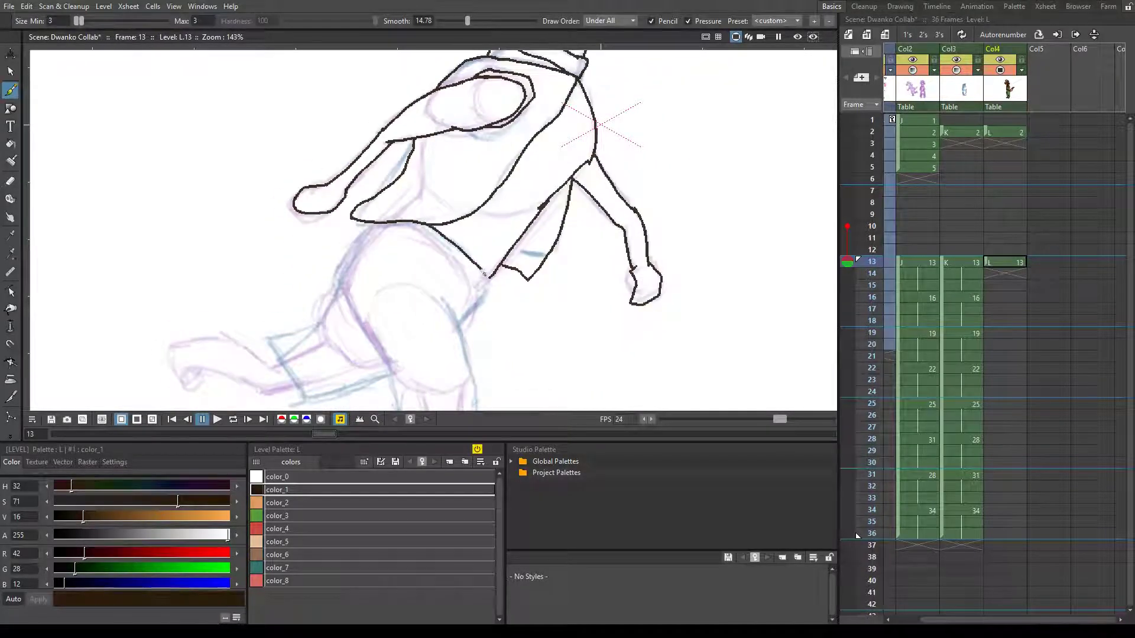
- Ink the hips and both shorts legs on frame 13 and hold the Col4 drawing through frame 36
scroll(299, 386, down, 3)
drag(304, 269, 398, 271)
drag(481, 264, 491, 347)
click(1004, 262)
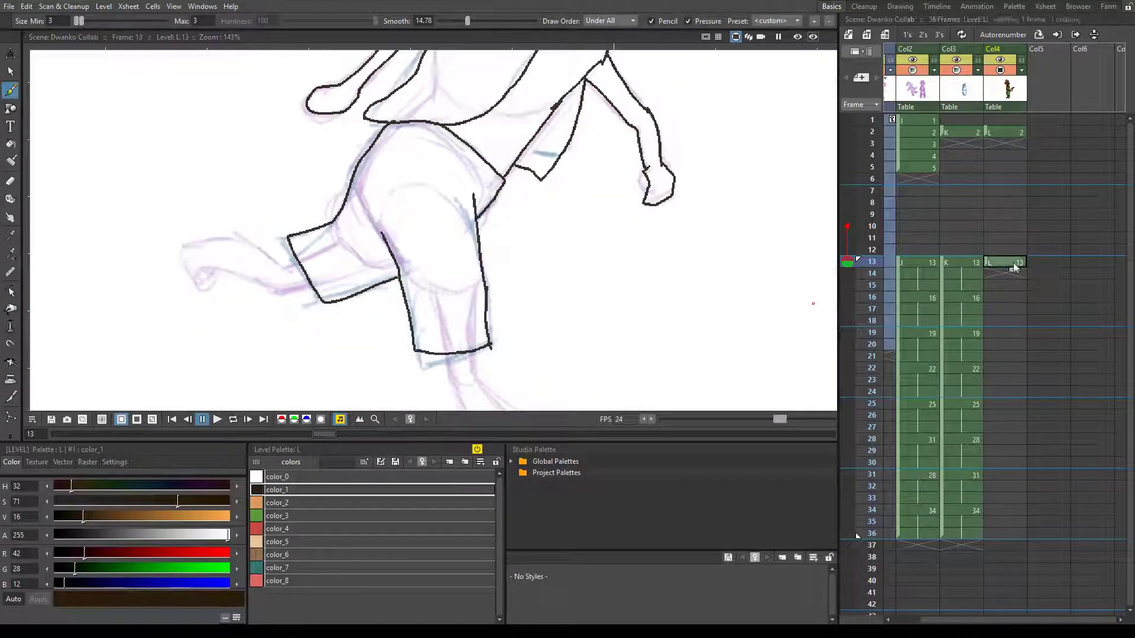
shift+click(1005, 534)
- Ink both lower legs and feet below the shorts on frame 13
scroll(225, 260, down, 3)
drag(432, 258, 440, 289)
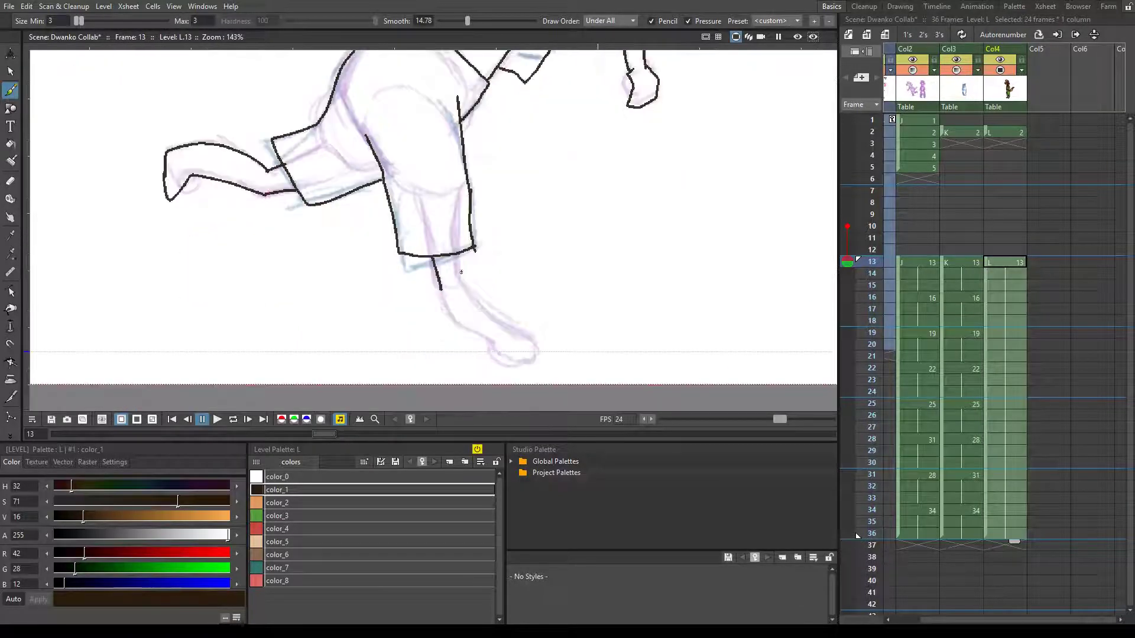
drag(489, 341, 535, 354)
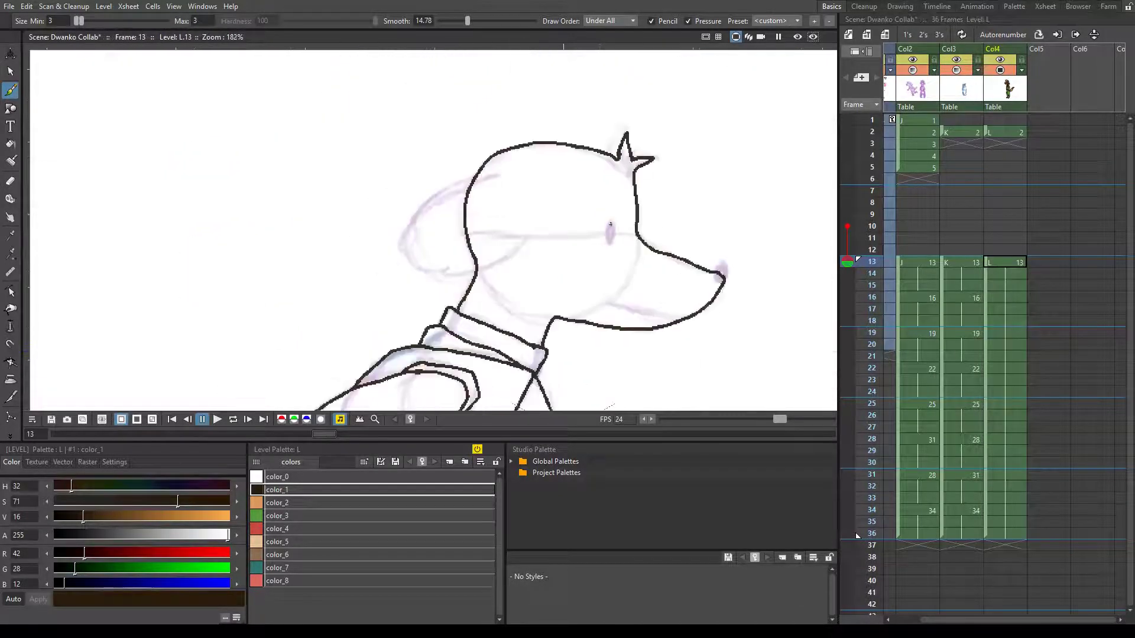
- Ink the ear, eye and mouth on frame 13 and erase the head outline crossing the ear
drag(466, 177, 532, 242)
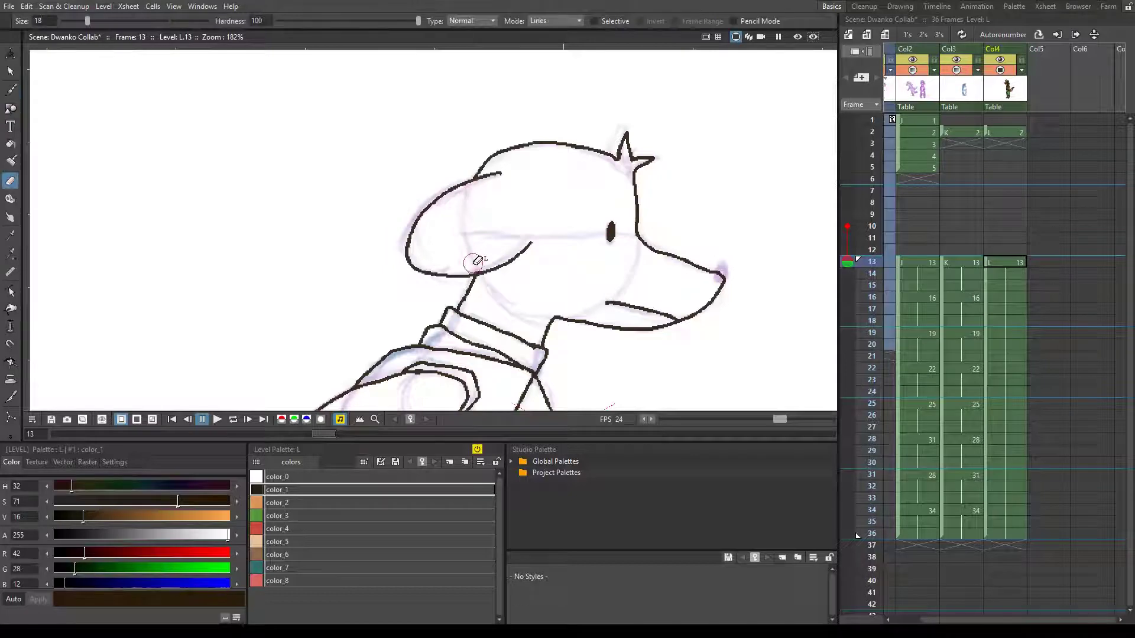
scroll(656, 178, down, 3)
scroll(656, 178, right, 2)
drag(631, 150, 635, 155)
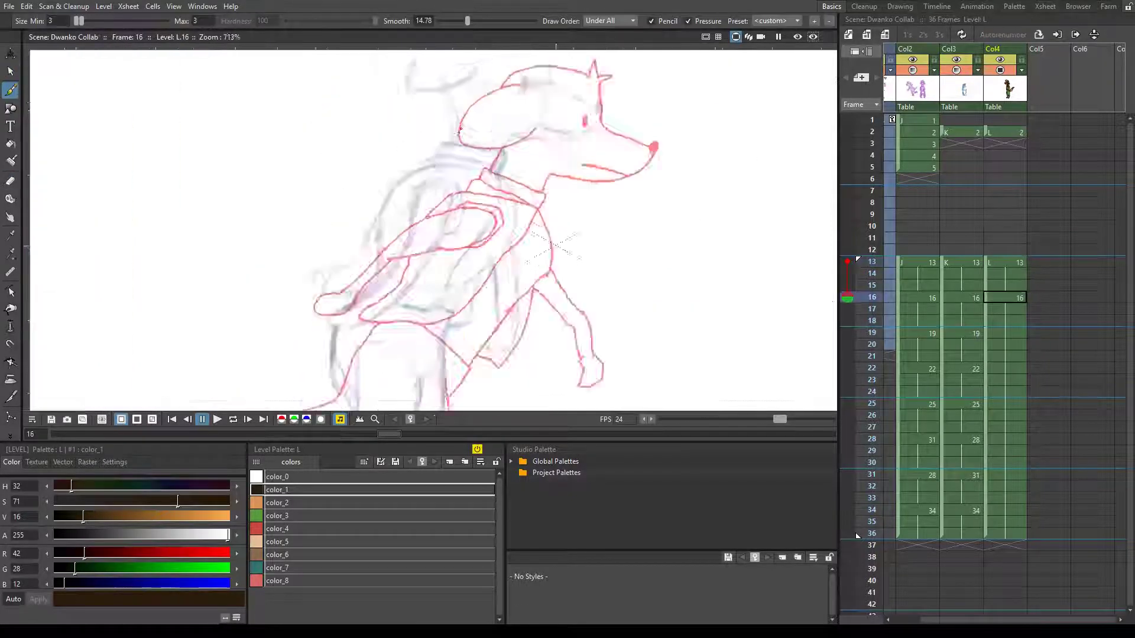
- Ink the head outline, muzzle, hair tuft and collar on frame 16 of the Col4 line level
drag(571, 159, 549, 111)
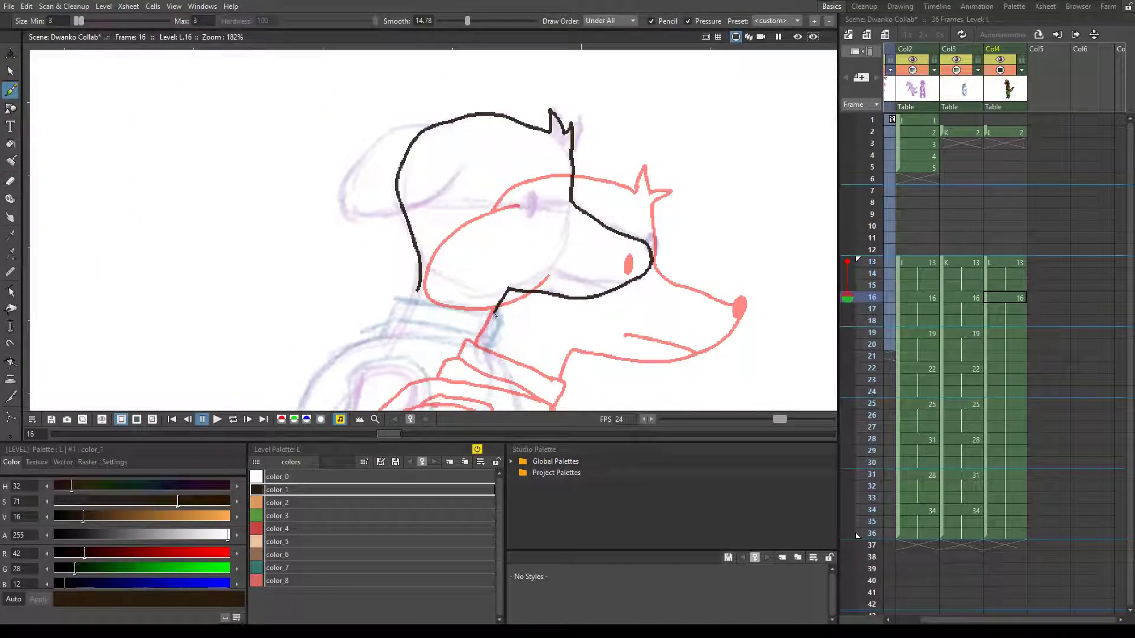
scroll(388, 317, down, 5)
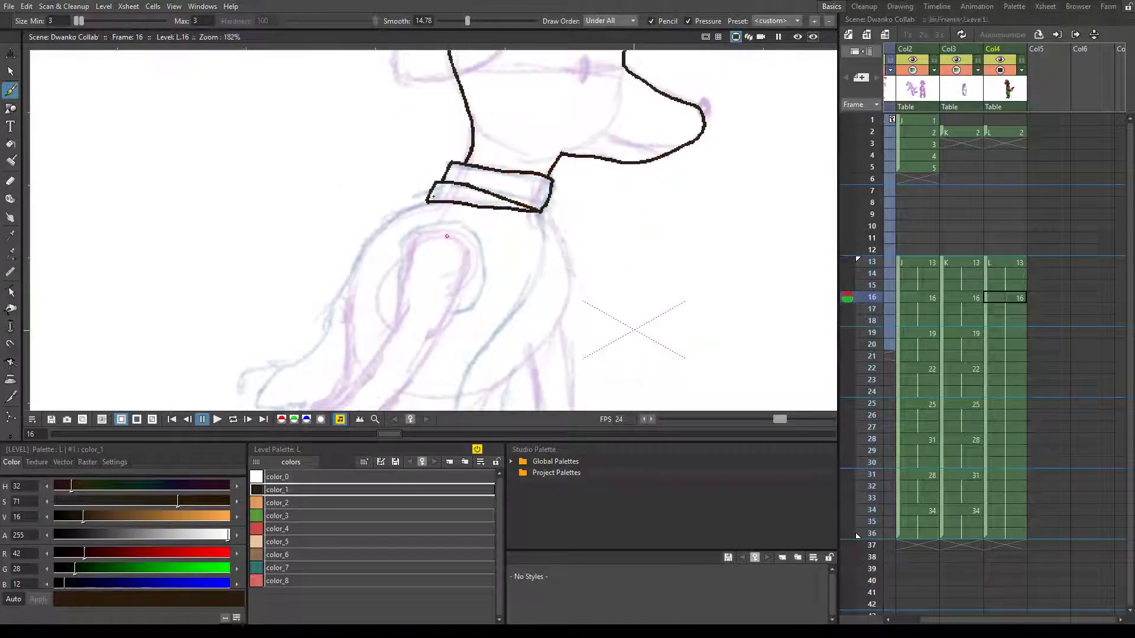
- Ink the vest outline, armhole and near arm over the sketch on frame 16
drag(375, 253, 329, 296)
drag(357, 205, 340, 316)
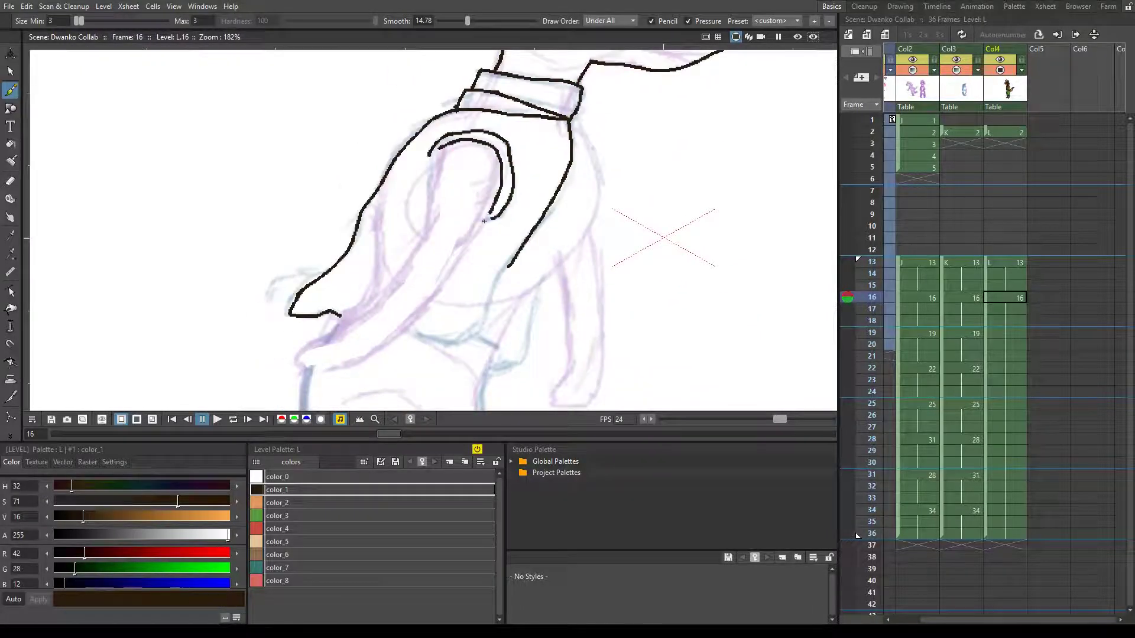
drag(484, 220, 462, 239)
mouse_move(431, 146)
mouse_down()
mouse_move(363, 318)
mouse_move(464, 238)
mouse_move(407, 332)
mouse_up()
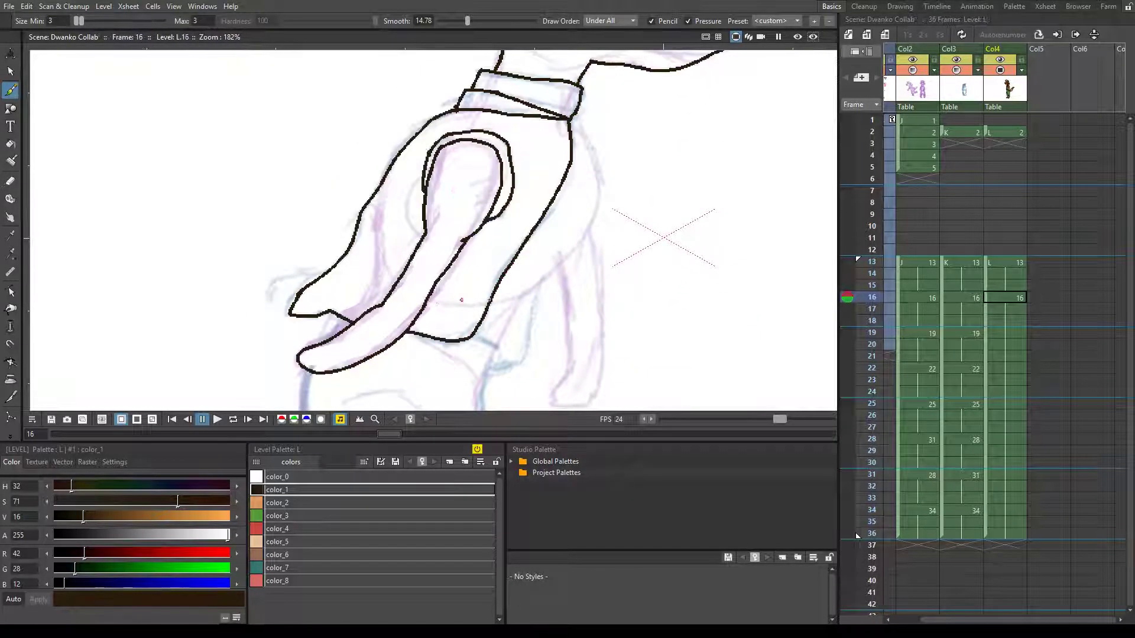
- Ink the chest, far arm and far vest flap on frame 16
drag(536, 284, 502, 342)
scroll(535, 284, down, 4)
drag(561, 163, 603, 248)
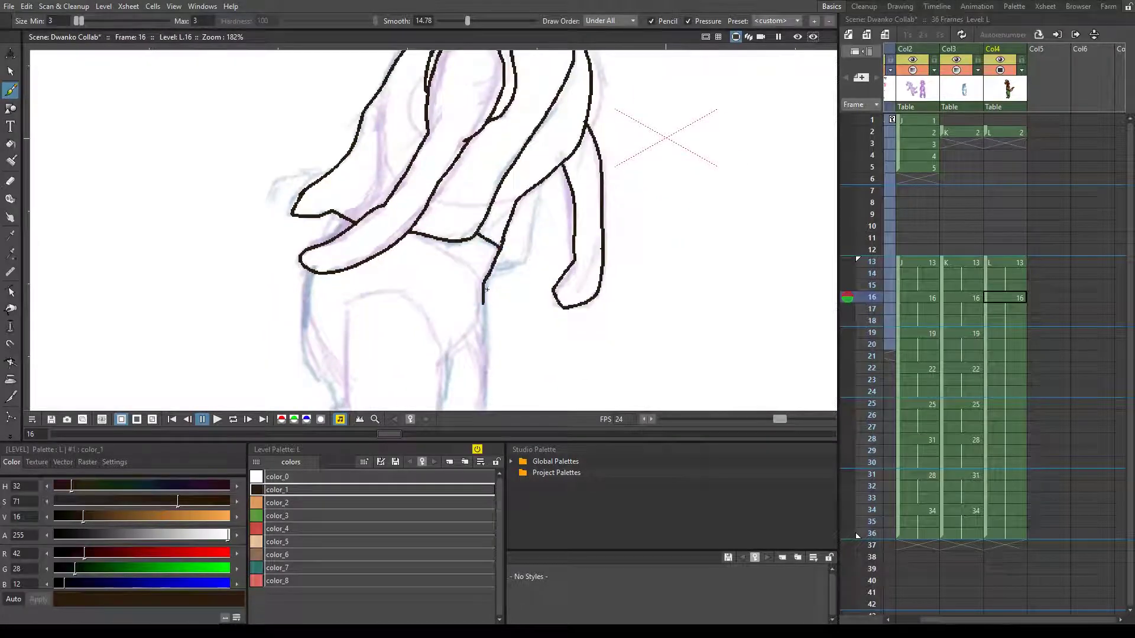
drag(492, 274, 545, 180)
- Ink the shorts and lower legs on frame 16 and save the scene
scroll(492, 227, down, 2)
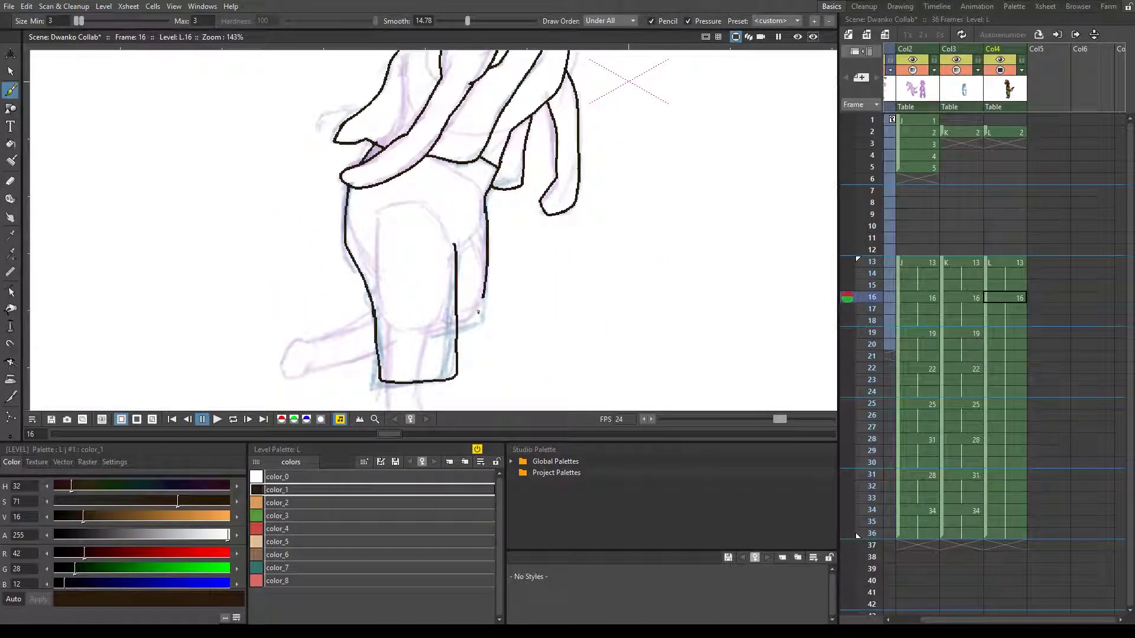
drag(484, 298, 466, 334)
drag(376, 322, 283, 378)
scroll(478, 312, down, 4)
key(ctrl+s)
- Ink the eye, mouth and ear on frame 16 and erase the head outline crossing the ear
scroll(505, 257, up, 3)
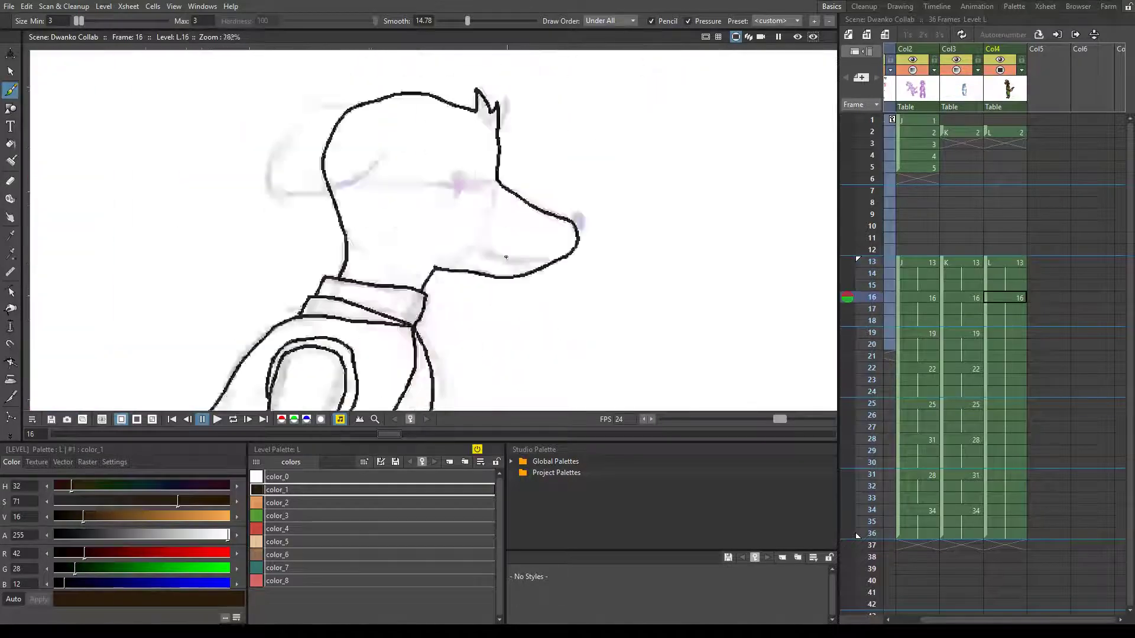
scroll(505, 257, up, 2)
drag(486, 224, 483, 243)
drag(358, 116, 376, 201)
key(a)
drag(300, 247, 355, 134)
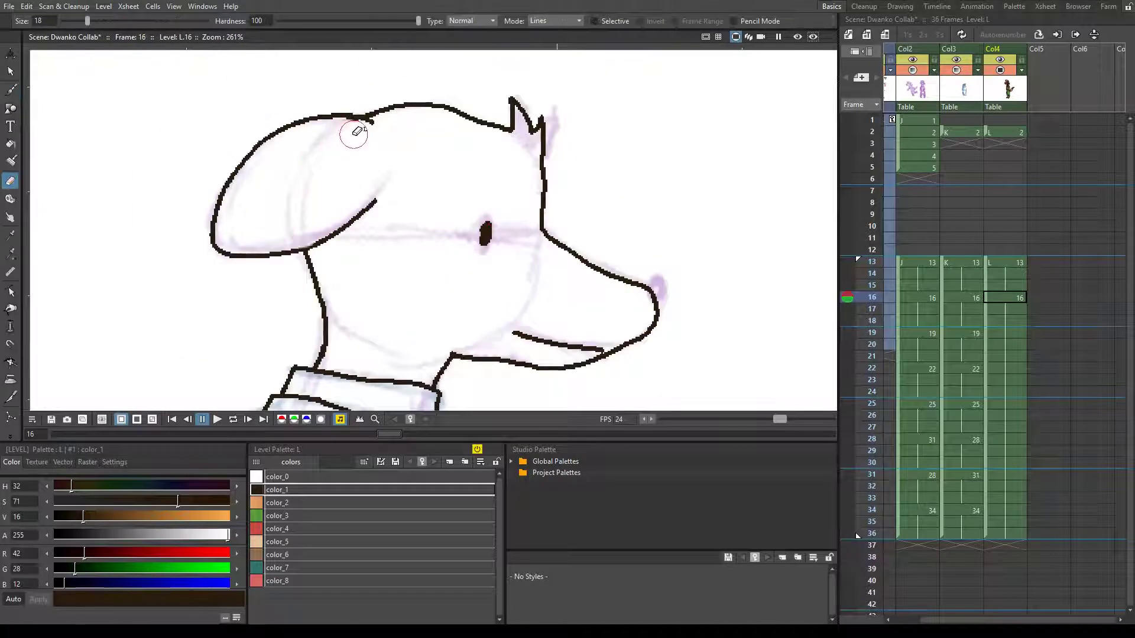
- Remove the near forearm and hand on frame 16, redraw them in a bent pose and compare with the previous drawing
scroll(357, 131, down, 5)
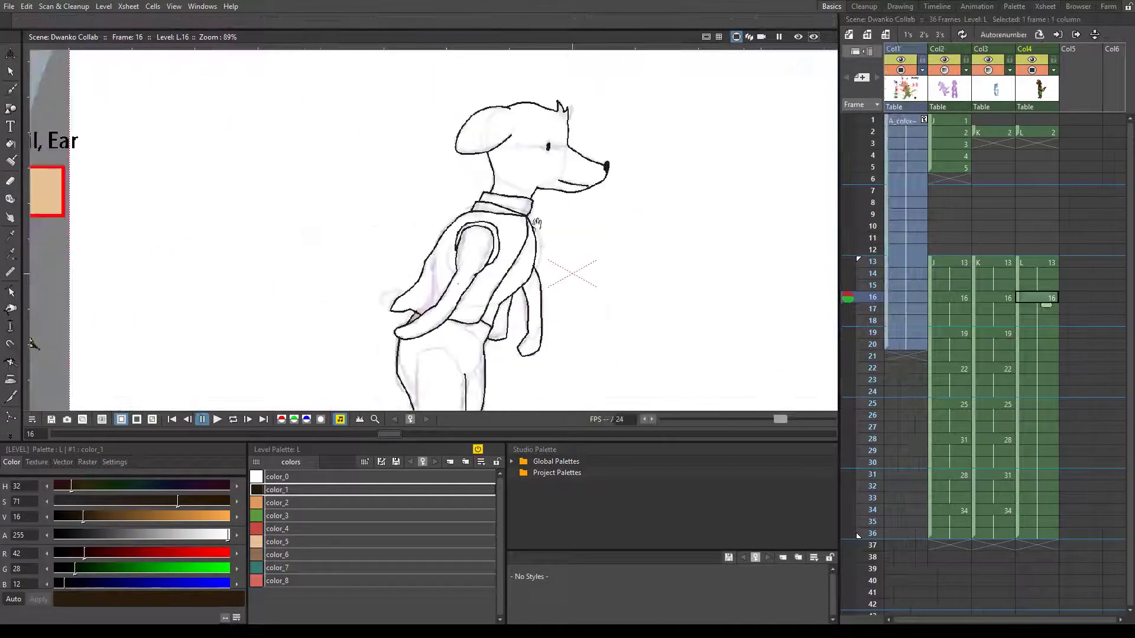
click(454, 303)
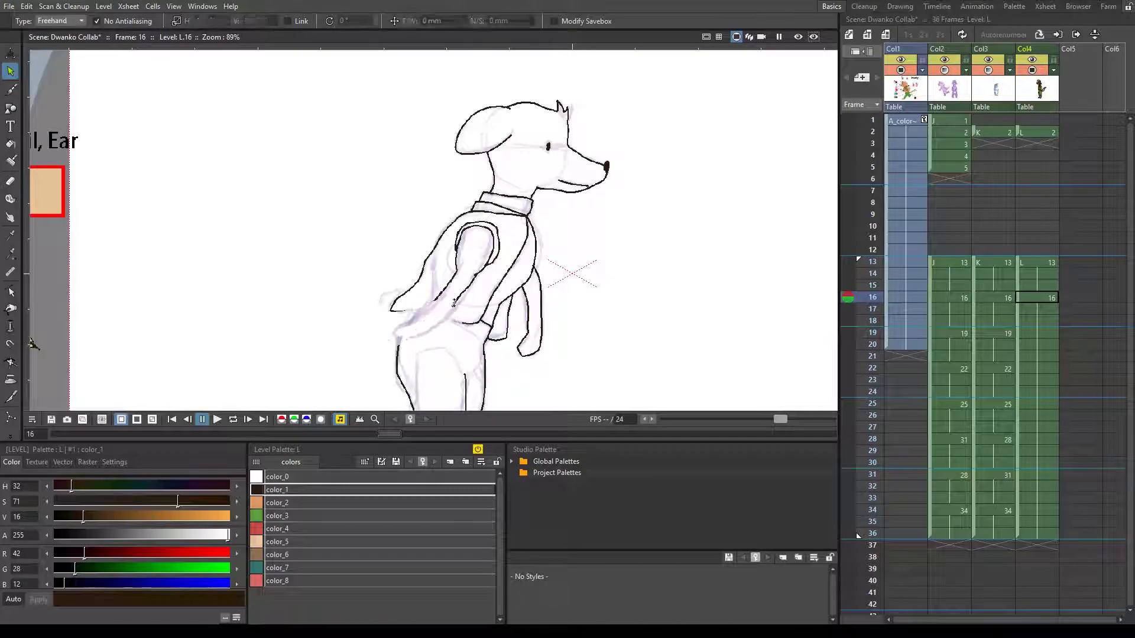
key(b)
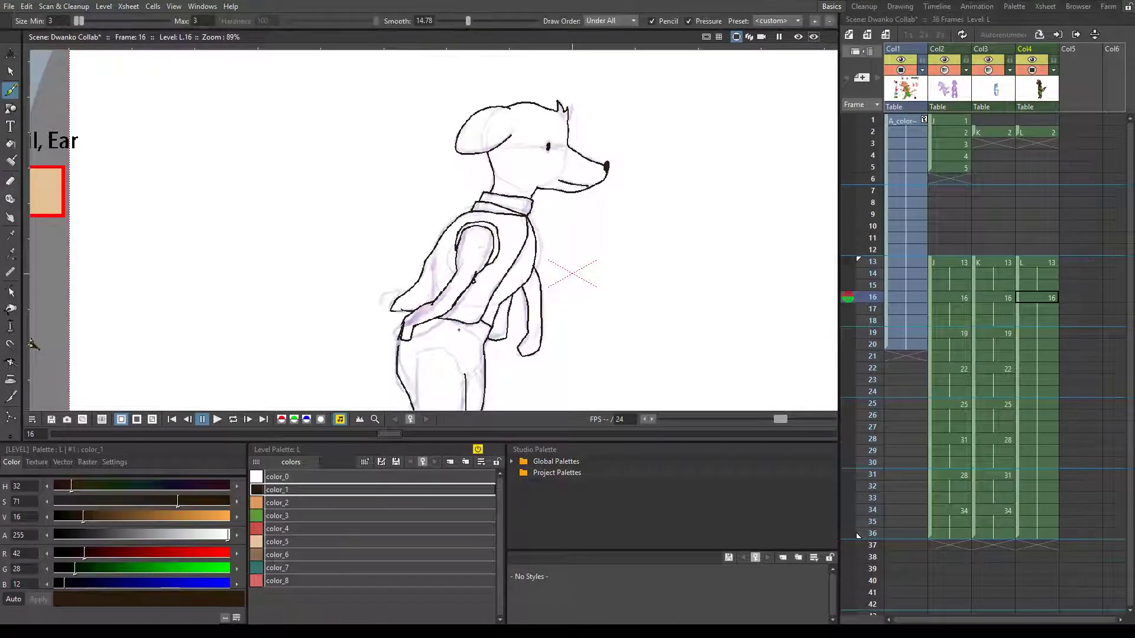
key(shift+comma)
key(shift+period)
- Lasso the near arm on frame 16, rotate it toward the character's back, and check it against the previous drawing
key(s)
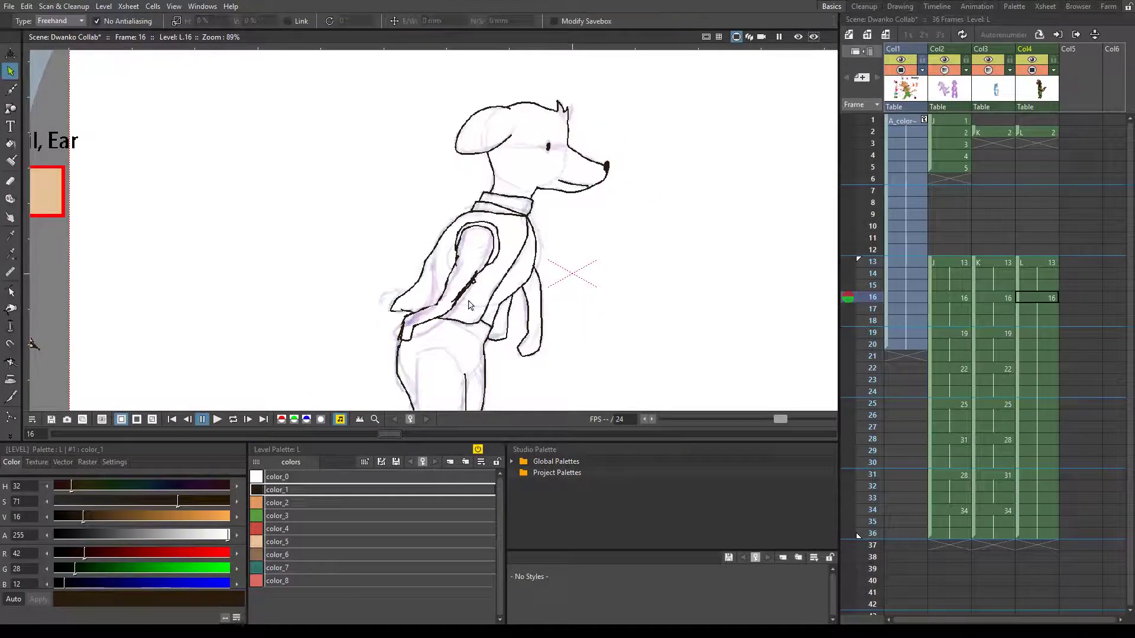
mouse_move(472, 306)
mouse_down()
mouse_move(450, 290)
mouse_move(408, 293)
mouse_up()
click(407, 302)
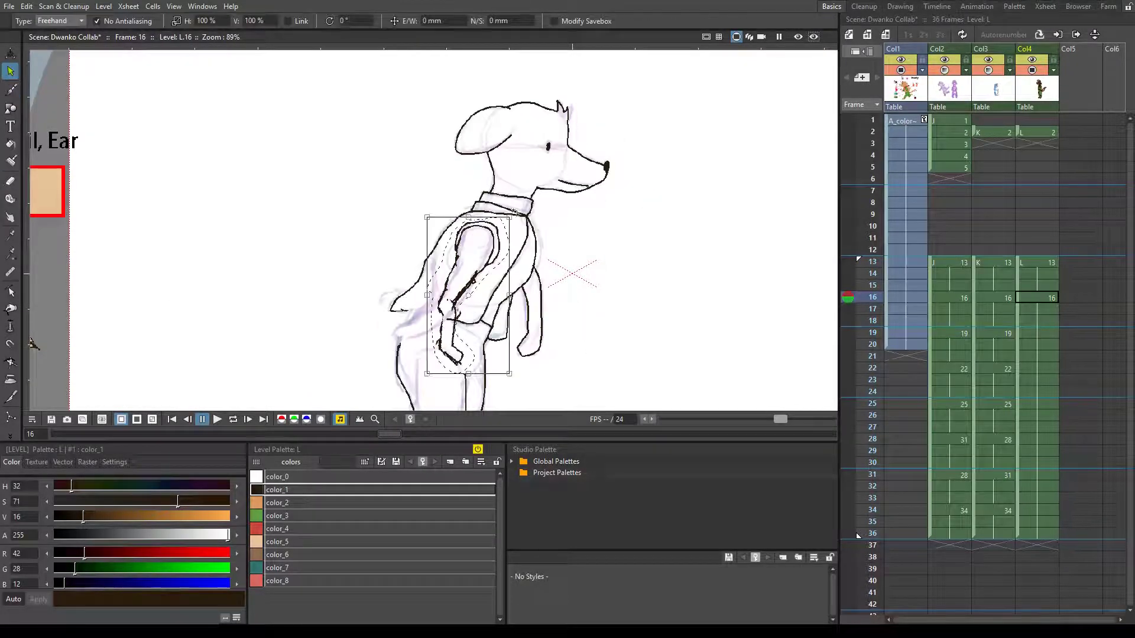
key(ctrl+s)
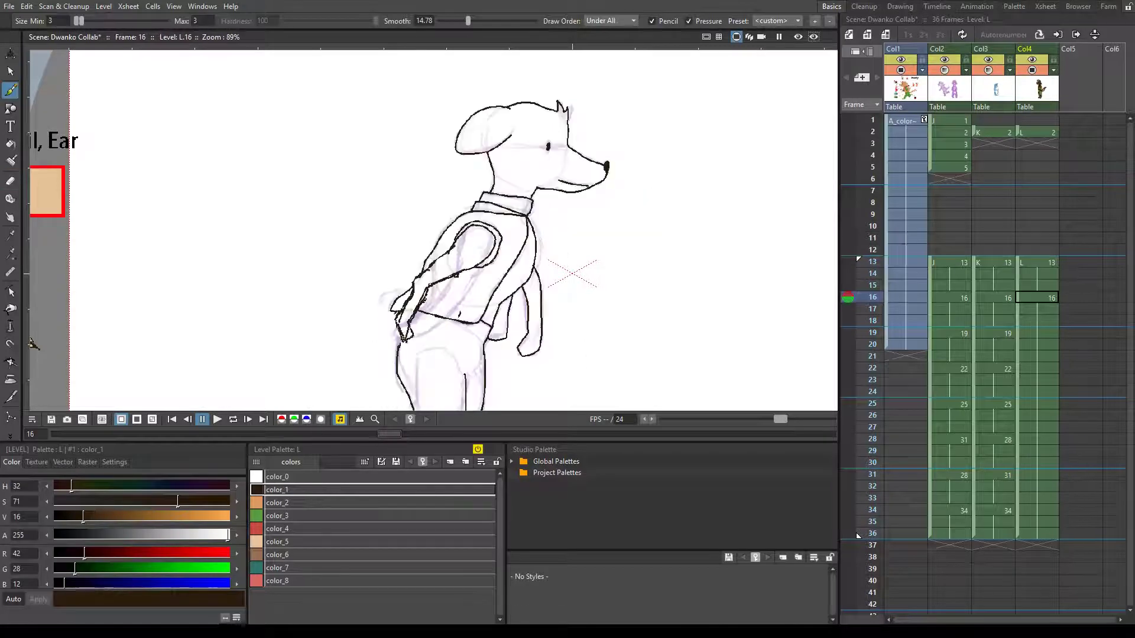
key(b)
key(shift+comma)
key(shift+period)
- Ink the head outline, hair tuft, ear and neck over the sketch on frame 19
key(shift+period)
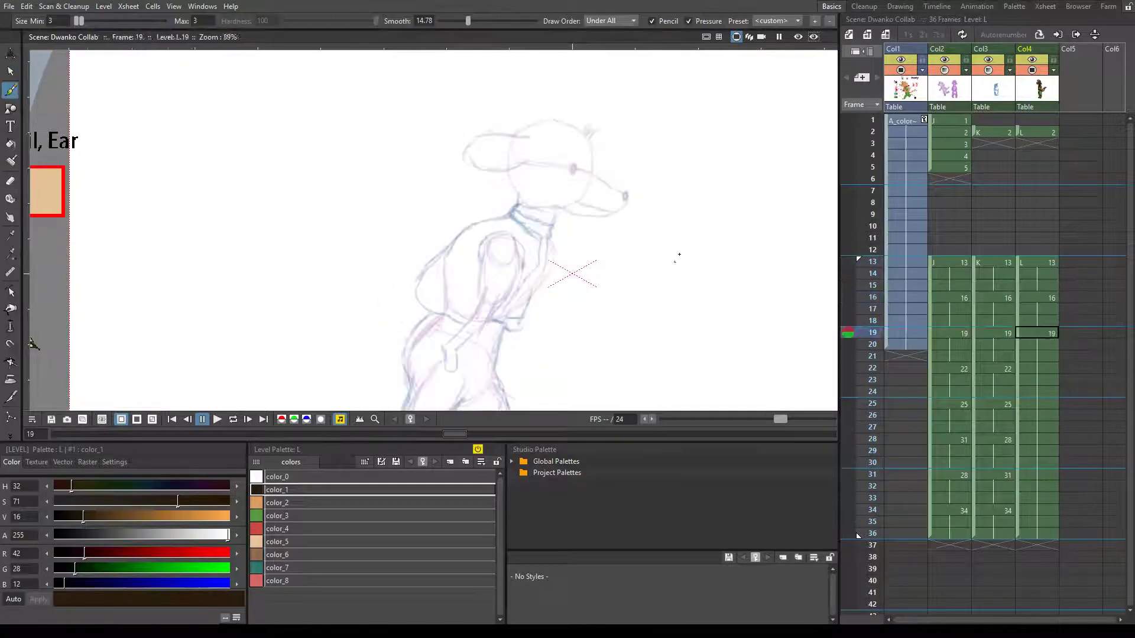
scroll(524, 182, up, 3)
drag(509, 318, 474, 304)
key(shift+comma)
key(shift+period)
mouse_move(512, 161)
mouse_down()
mouse_move(534, 177)
mouse_move(394, 171)
mouse_up()
mouse_move(423, 173)
mouse_down()
mouse_move(308, 221)
mouse_move(418, 220)
mouse_up()
drag(380, 237, 397, 271)
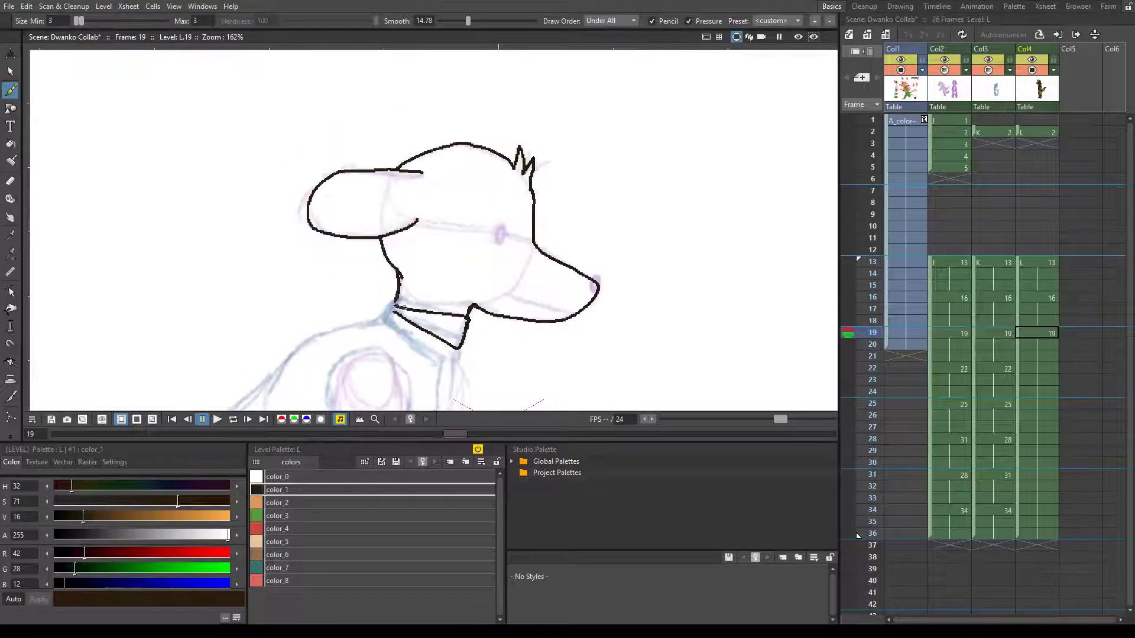
- Ink the collar on frame 19, comparing it with the neighbouring drawings, and save the scene
key(shift+comma)
key(shift+period)
key(ctrl+s)
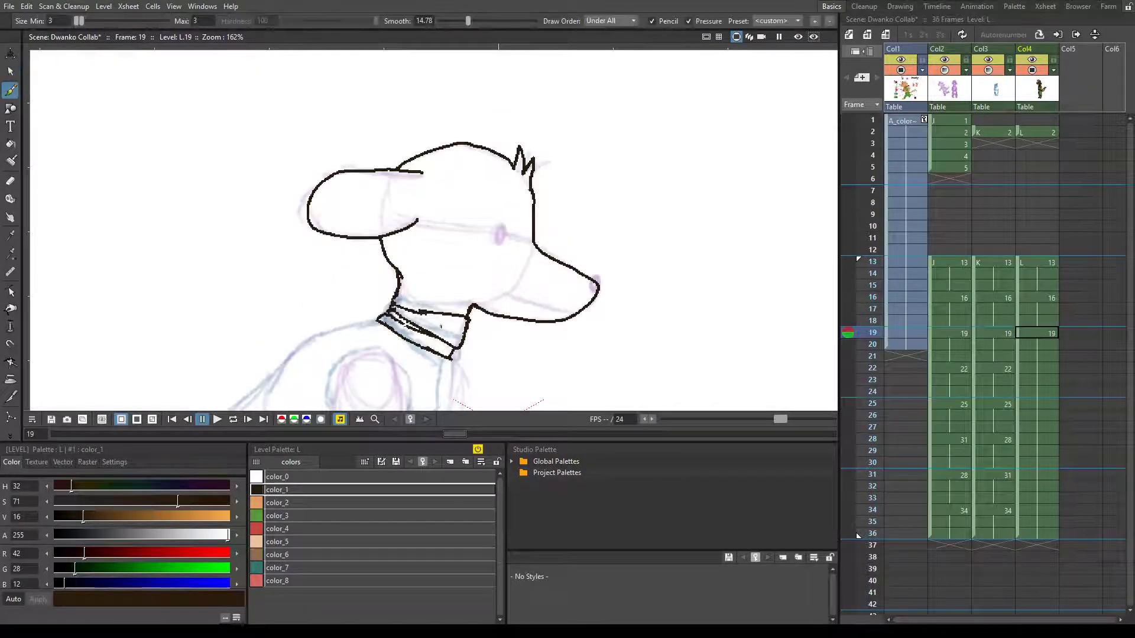
key(shift+comma)
key(shift+period)
key(shift+period)
- Ink the mouth line, eye and nose on the frame 19 head
drag(511, 296, 570, 317)
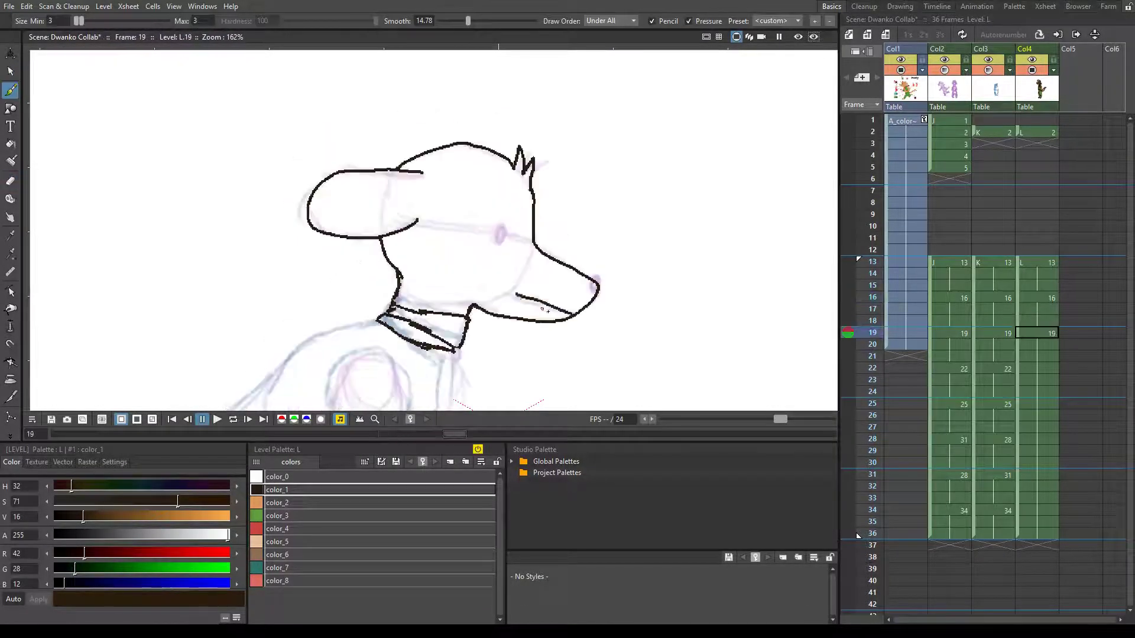
drag(498, 232, 500, 239)
drag(592, 281, 595, 291)
- Ink the vest's back and armhole on frame 19 and compare them with the previous drawing
drag(437, 408, 541, 235)
mouse_move(486, 146)
mouse_down()
mouse_move(304, 279)
mouse_move(396, 343)
mouse_move(440, 313)
mouse_up()
key(shift+comma)
key(shift+period)
- Ink the near arm and hand, the vest's front edge and hem, and the chest line on frame 19, saving the scene
drag(594, 290, 610, 187)
drag(446, 228, 378, 325)
key(ctrl+s)
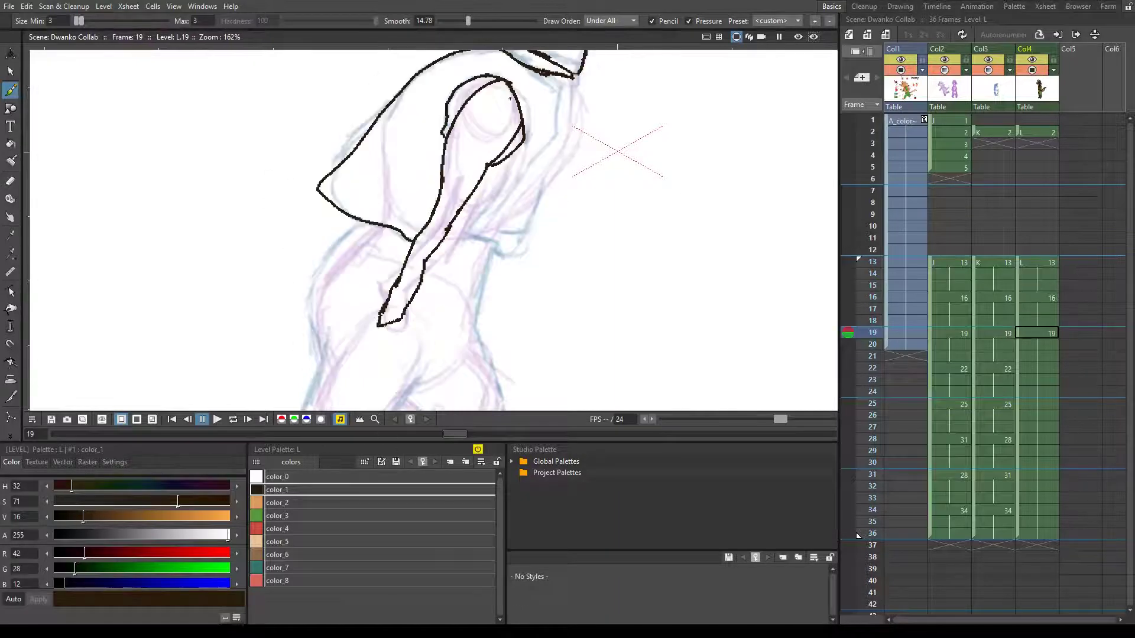
drag(535, 182, 440, 244)
drag(552, 73, 538, 180)
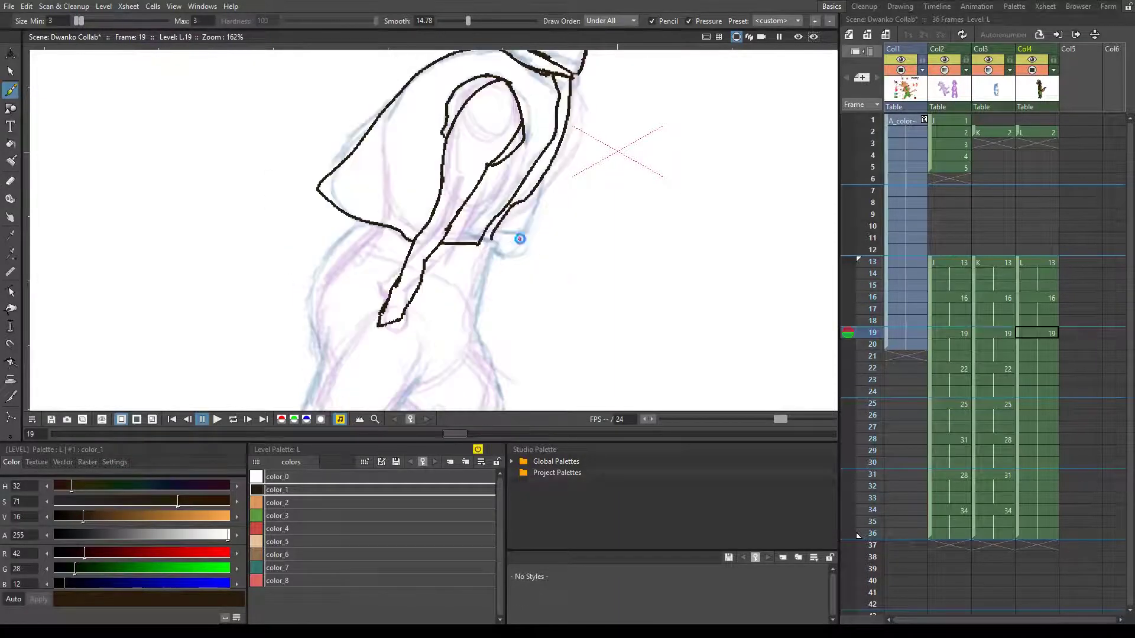
- Ink the hips and both shorts legs on frame 19 and save the scene
drag(472, 311, 459, 140)
drag(305, 181, 407, 231)
drag(467, 152, 493, 278)
drag(383, 263, 483, 304)
key(ctrl+s)
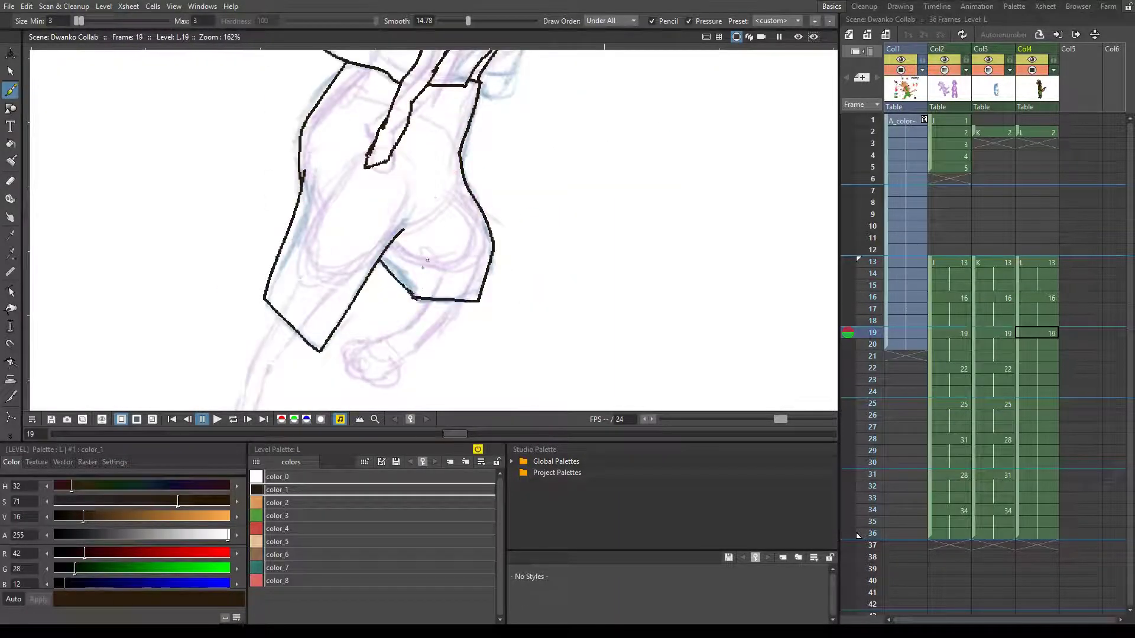
- Ink the standing lower leg and foot on frame 19 and save the scene
drag(408, 346, 444, 201)
drag(318, 173, 286, 207)
mouse_move(338, 192)
mouse_down()
mouse_move(299, 230)
mouse_move(293, 289)
mouse_up()
key(ctrl+s)
- Ink the raised lower leg and foot on frame 19, undoing a stray stroke
click(468, 158)
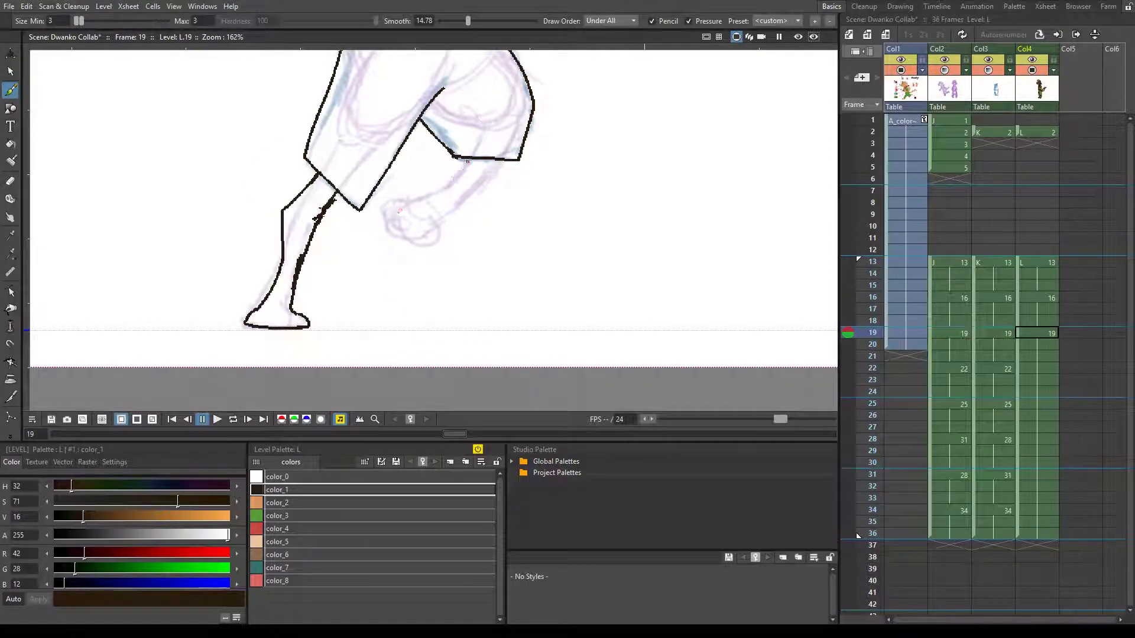
key(ctrl+z)
drag(388, 215, 431, 248)
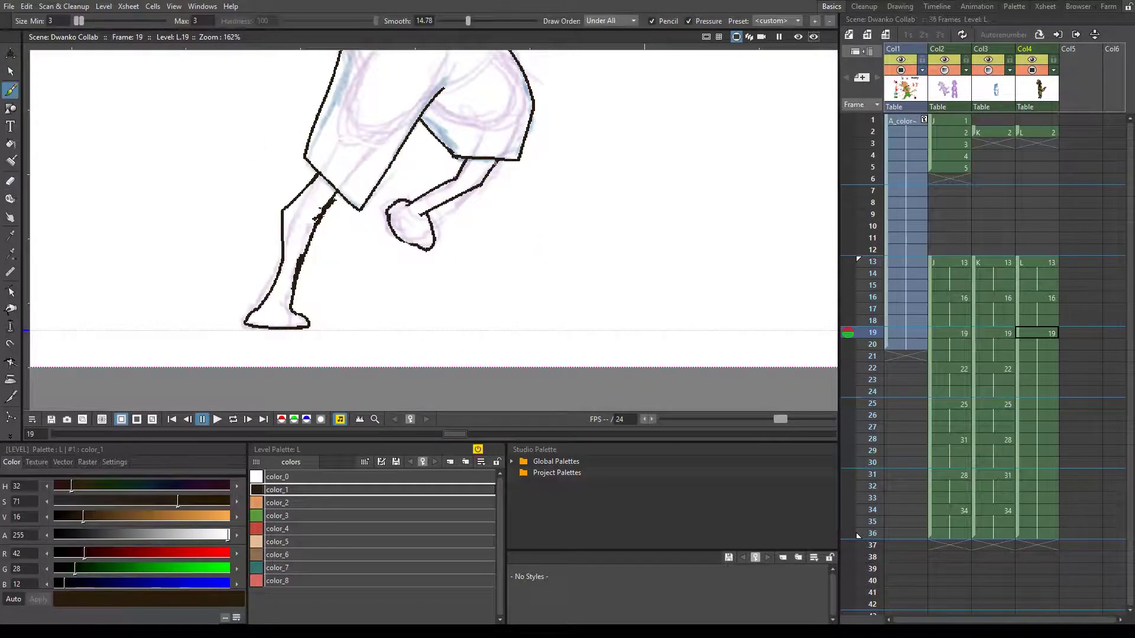
- Ink the muzzle, head outline, hair tuft and ear over the sketch on frame 22
drag(414, 147, 414, 472)
key(Down)
key(Down)
key(Down)
mouse_move(441, 164)
mouse_down()
mouse_move(443, 271)
mouse_move(388, 274)
mouse_up()
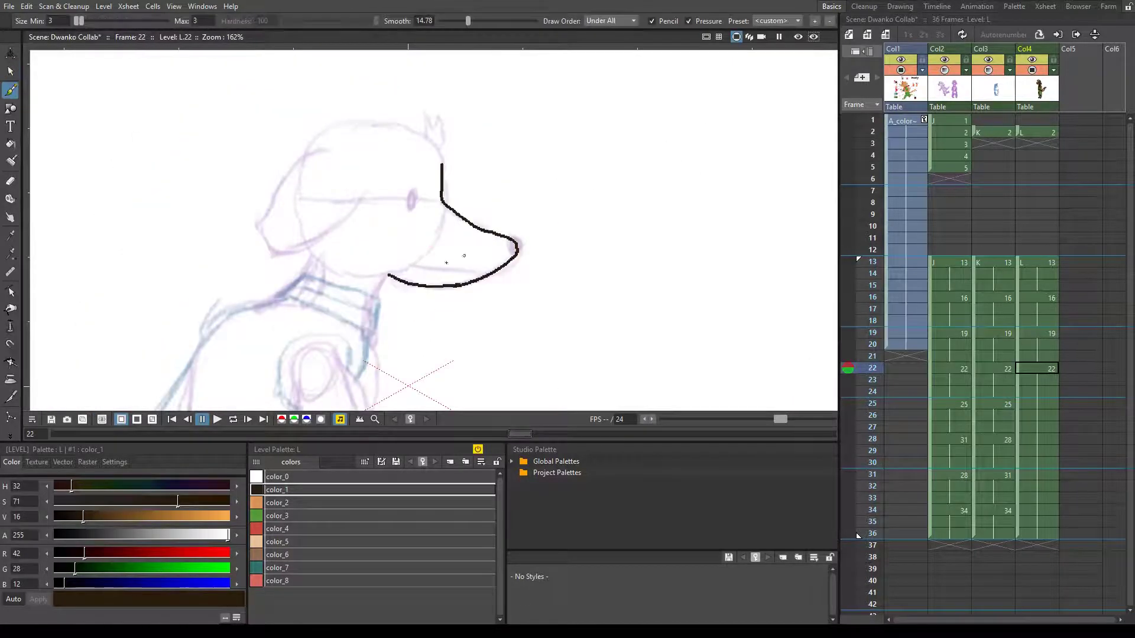
mouse_move(438, 141)
mouse_down()
mouse_move(309, 134)
mouse_move(313, 239)
mouse_up()
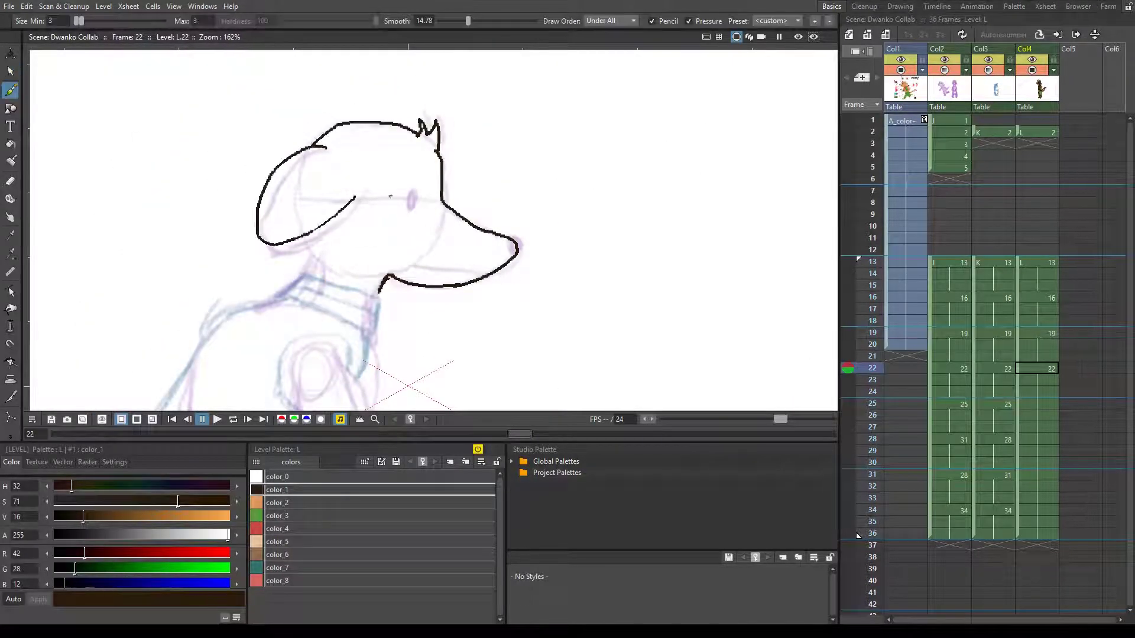
- Compare frame 22 with the frame 19 drawing and ink the neck and collar on frame 22
key(Up)
key(Up)
key(Up)
key(Down)
key(Down)
key(Down)
mouse_move(388, 276)
mouse_down()
mouse_move(378, 300)
mouse_move(279, 293)
mouse_up()
- Recheck the collar against frame 19 and finish the collar lines and facial features on frame 22
key(Up)
key(Up)
key(Up)
key(Down)
key(Down)
key(Down)
drag(295, 287, 304, 277)
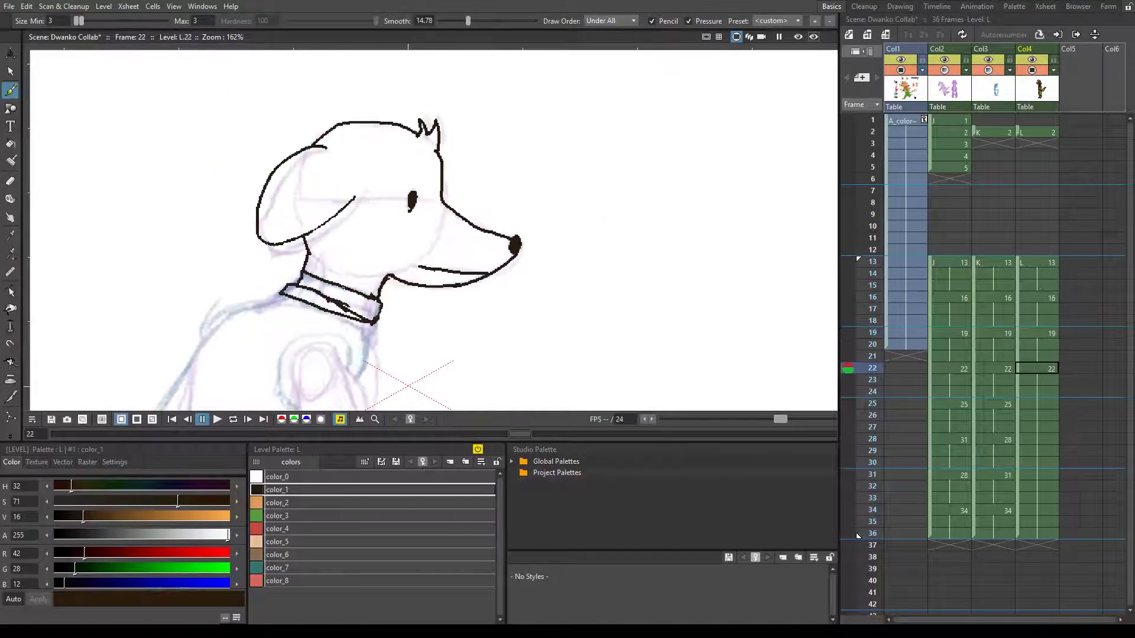
- Ink the near upper arm and forearm on frame 22, checking the pose against frame 19
drag(304, 351, 342, 190)
mouse_move(390, 236)
mouse_down()
mouse_move(334, 201)
mouse_move(340, 269)
mouse_move(371, 354)
mouse_up()
key(Up)
key(Up)
key(Up)
key(Down)
key(Down)
key(Down)
drag(390, 272, 389, 343)
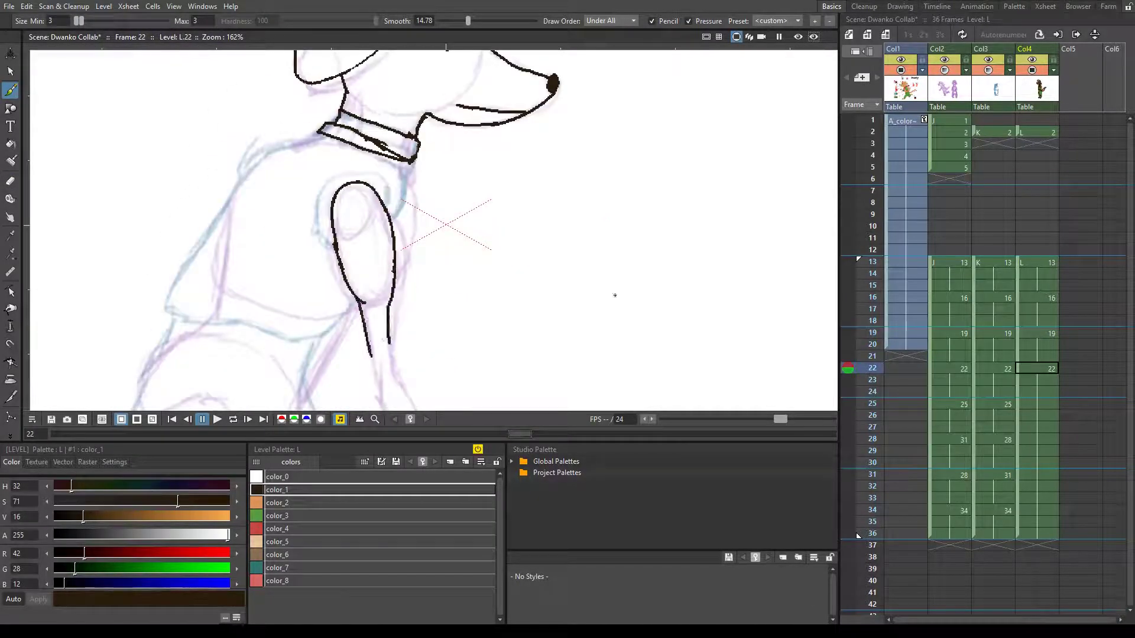
- Compare frame 22 with the frame 19 drawing and ink the near hand, far elbow and shirt outline on frame 22
drag(424, 178, 438, 220)
key(Down)
key(Down)
key(Down)
key(Up)
key(Up)
key(Up)
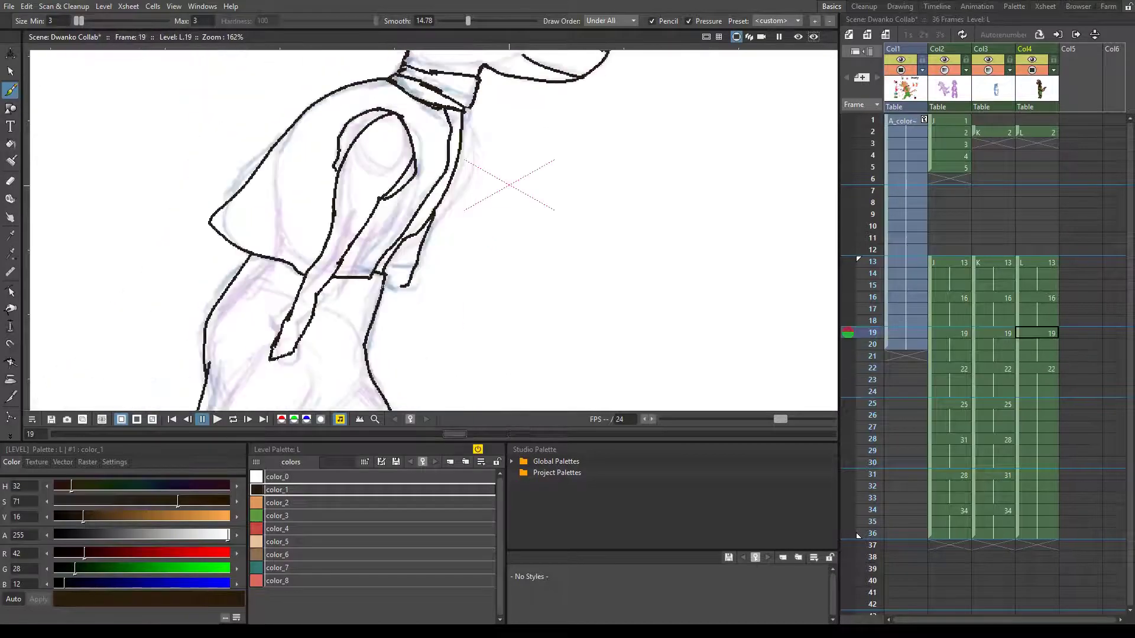
key(Down)
key(Down)
key(Down)
mouse_move(384, 93)
mouse_down()
mouse_move(220, 271)
mouse_move(420, 260)
mouse_up()
- Reshape the shirt's rear hem and ink the sleeve opening around the near shoulder on frame 22, checking against frame 19
key(s)
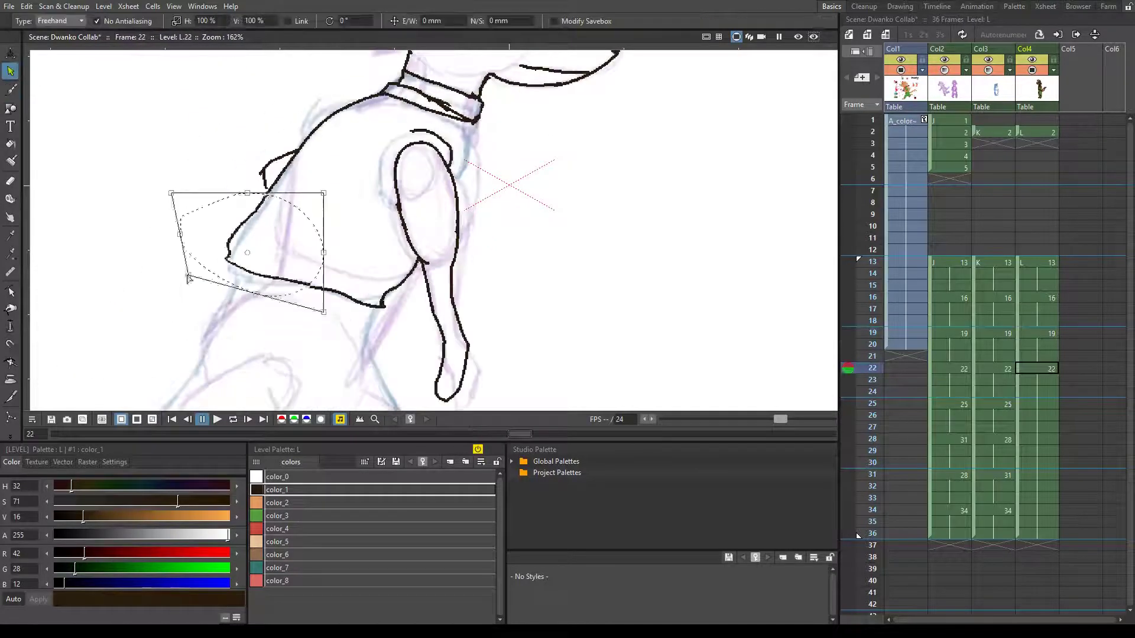
key(b)
key(Up)
key(Up)
key(Up)
key(Down)
key(Down)
key(Down)
drag(465, 155, 394, 195)
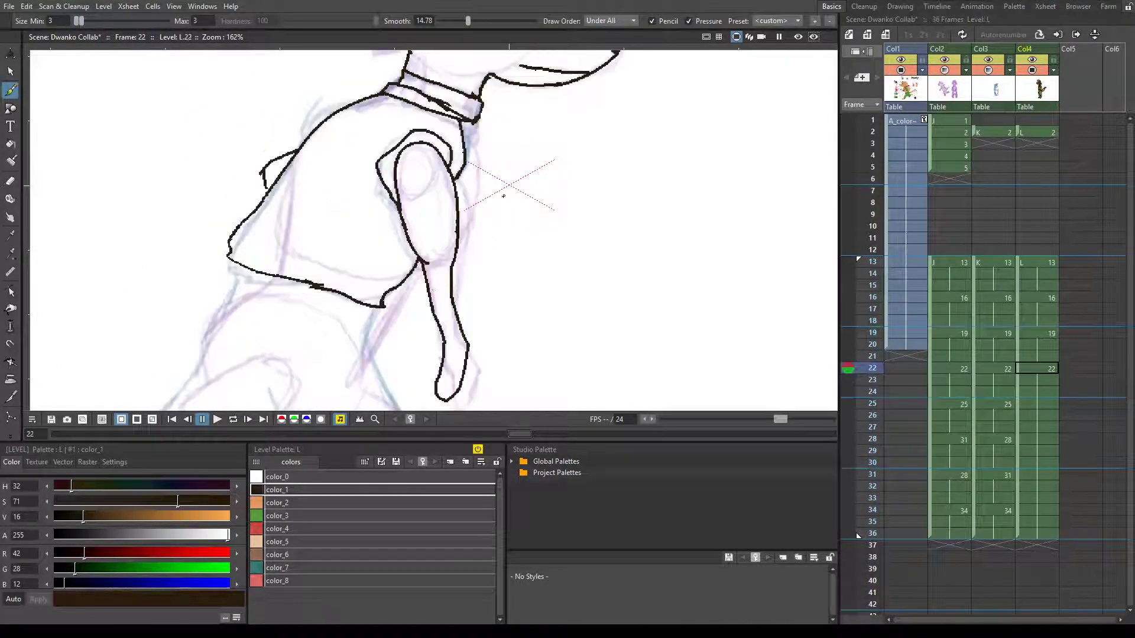
- Ink the shorts and the front lower leg and foot on frame 22, checking the pose against frame 19
scroll(426, 272, down, 1)
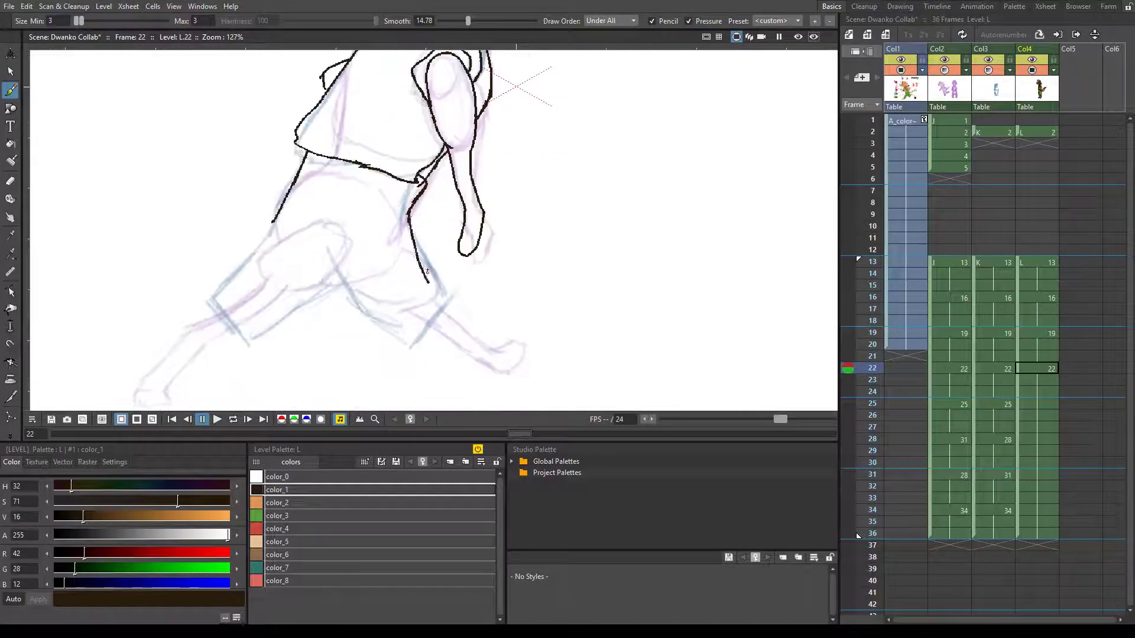
key(Up)
key(Up)
key(Up)
drag(343, 278, 522, 227)
key(Down)
key(Down)
key(Down)
drag(478, 186, 543, 220)
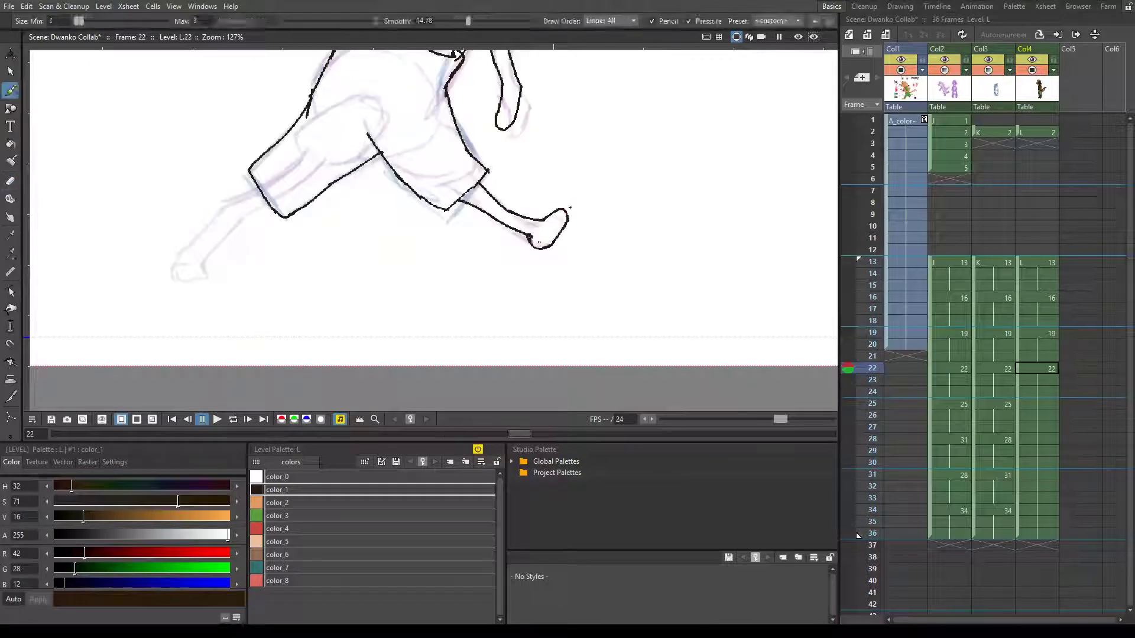
- Select the front lower leg and foot on frame 22 and shift them slightly upward
key(s)
drag(674, 224, 668, 218)
drag(569, 253, 565, 239)
key(b)
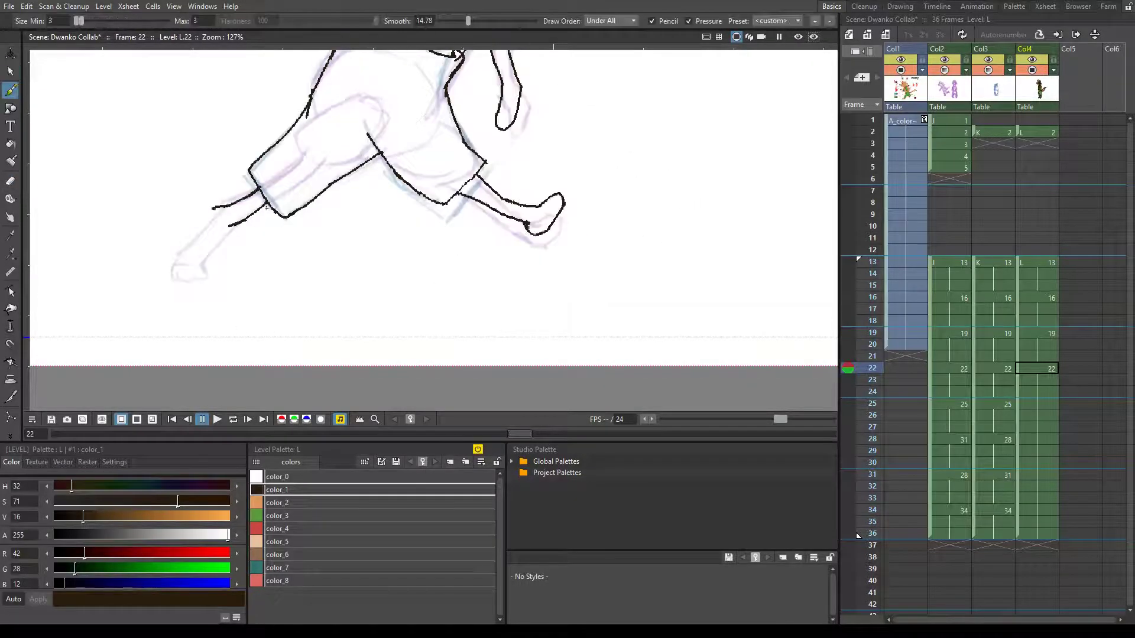
- Ink the rear lower leg on frame 22 and shift it slightly up and backward
mouse_move(198, 233)
mouse_down()
mouse_move(178, 263)
mouse_move(149, 271)
mouse_up()
key(s)
drag(136, 184, 269, 281)
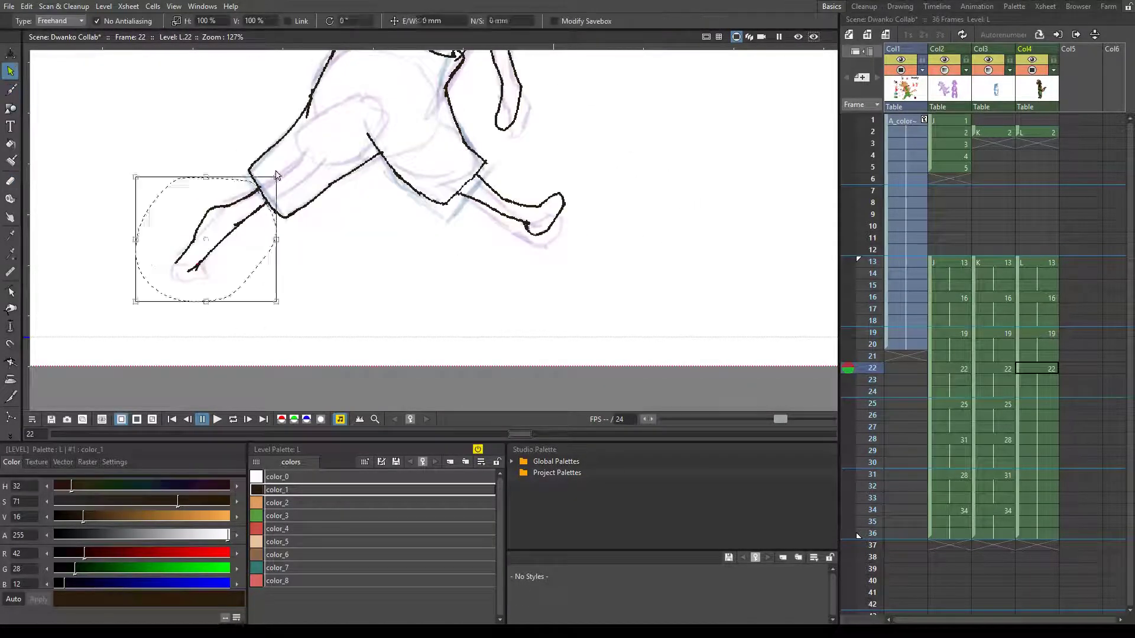
drag(189, 237, 176, 226)
key(b)
- Start the frame 25 drawing and ink the head outline, hair tuft, ear, eye, nose and muzzle
key(Down)
scroll(154, 245, down, 3)
scroll(470, 202, up, 3)
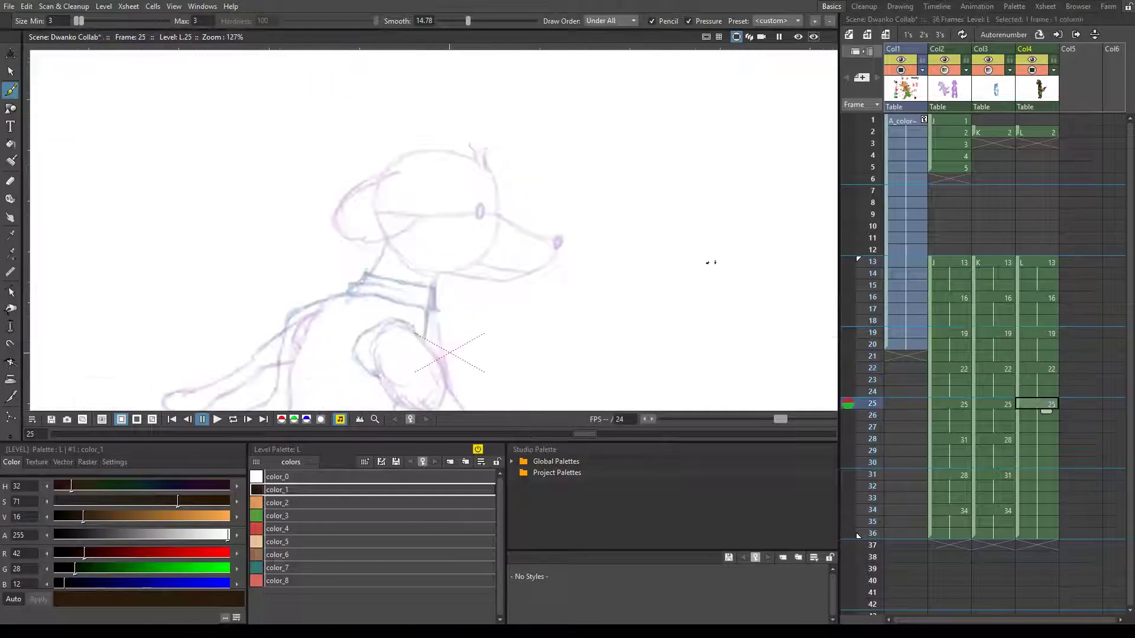
key(Down)
key(Down)
scroll(471, 201, up, 1)
mouse_move(486, 170)
mouse_down()
mouse_move(443, 285)
mouse_move(518, 288)
mouse_up()
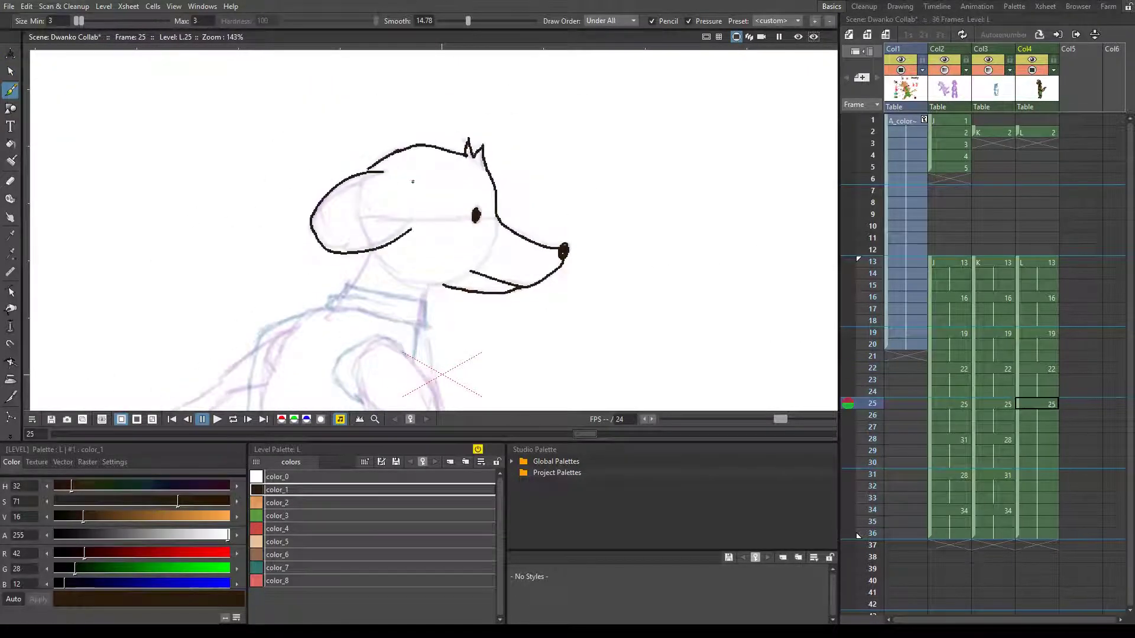
- Ink the neck and collar over the sketch on frame 25, cleaning up the lines
mouse_move(424, 301)
mouse_down()
mouse_move(336, 295)
mouse_move(329, 305)
mouse_up()
drag(425, 299, 442, 286)
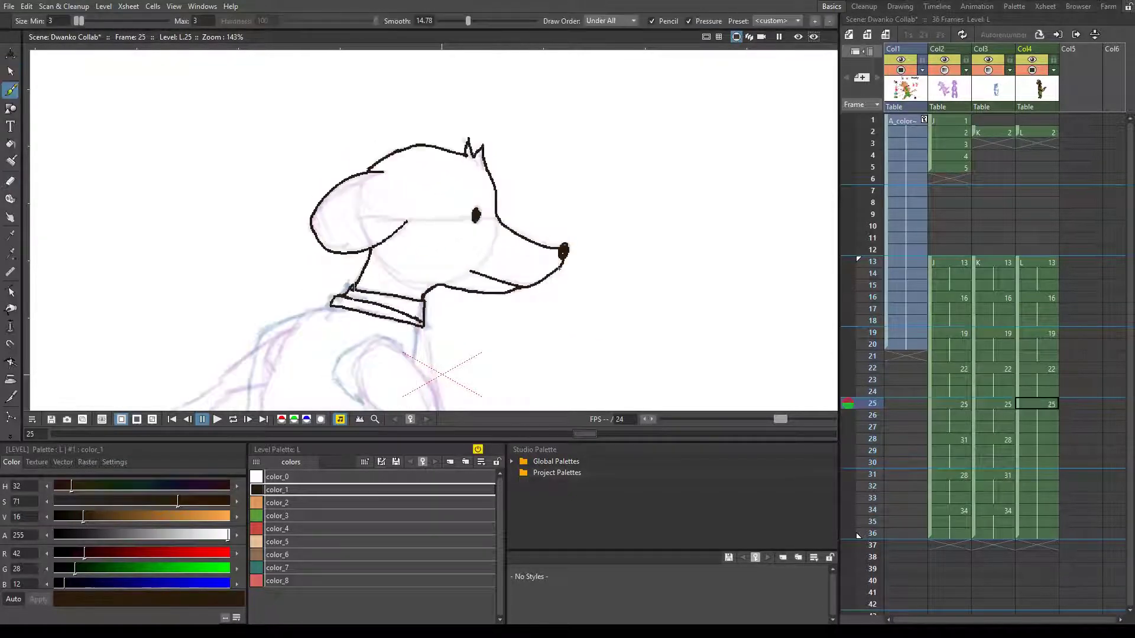
key(a)
key(b)
- Ink the near arm, hand and sleeve opening on frame 25
scroll(439, 294, down, 5)
mouse_move(425, 247)
mouse_down()
mouse_move(353, 236)
mouse_move(407, 277)
mouse_up()
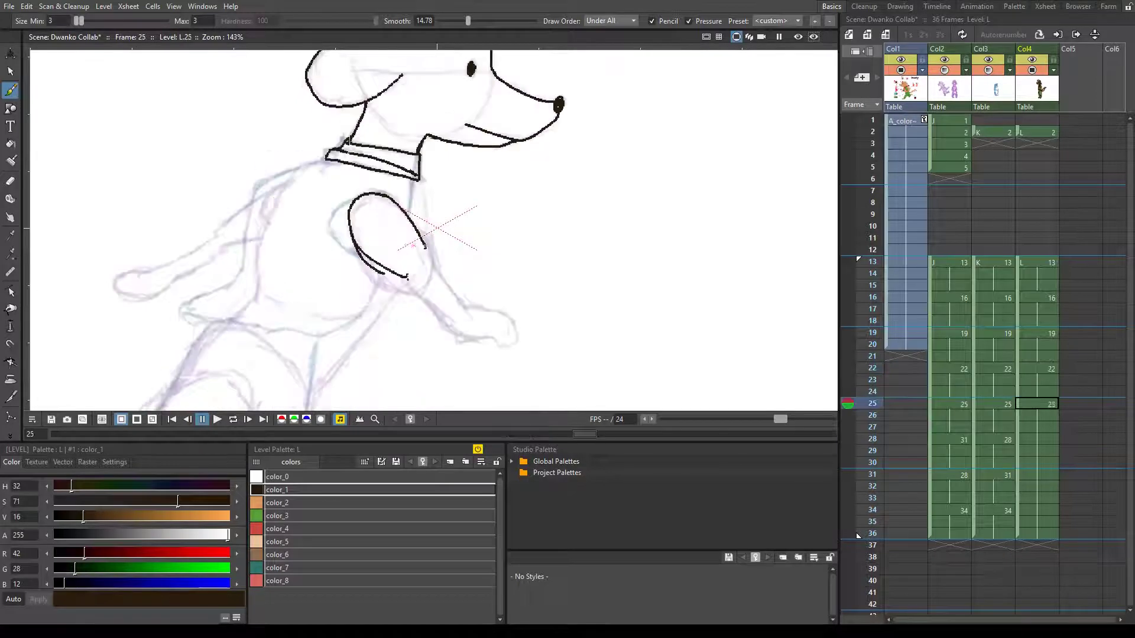
drag(387, 195, 367, 260)
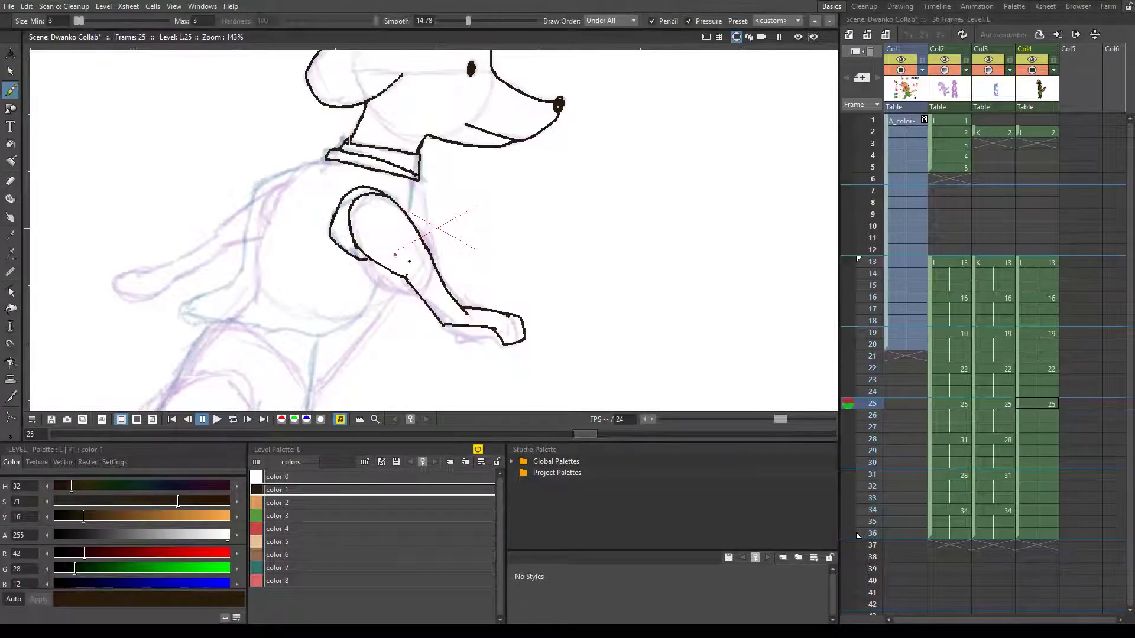
- Ink the shirt's chest, back and hem on frame 25, clean up the lines and save the scene
drag(413, 181, 406, 212)
drag(374, 270, 170, 315)
mouse_move(327, 157)
mouse_down()
mouse_move(168, 307)
mouse_move(177, 319)
mouse_up()
key(a)
key(b)
key(ctrl+s)
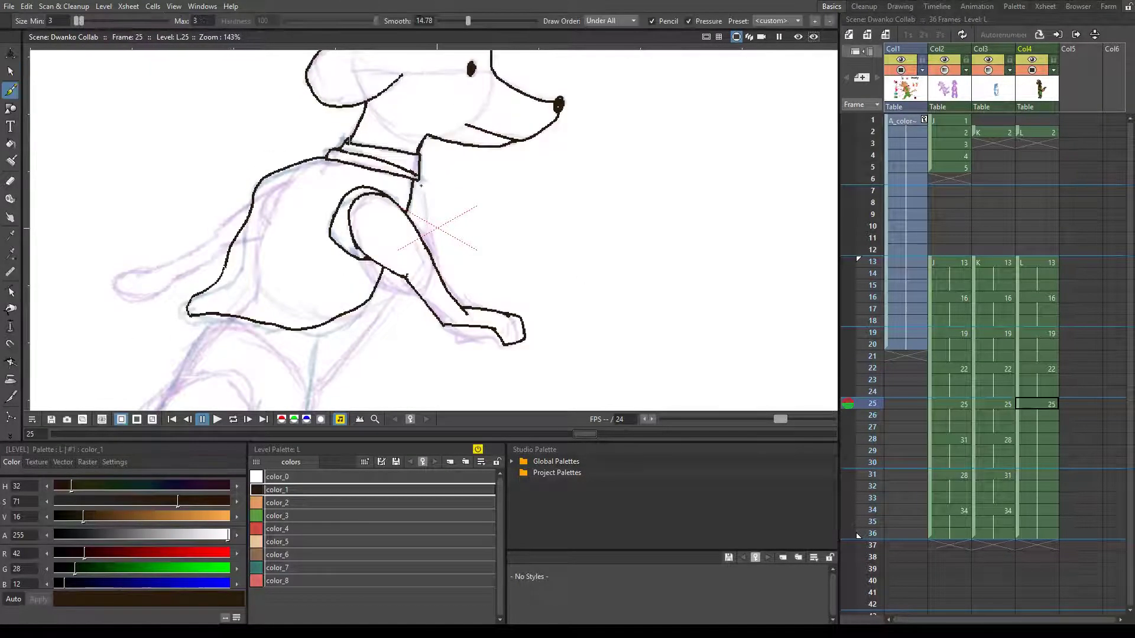
- Ink the far arm and the shorts over the sketch on frame 25
mouse_move(388, 275)
mouse_down()
mouse_move(335, 358)
mouse_move(349, 122)
mouse_move(450, 134)
mouse_up()
mouse_move(310, 157)
mouse_down()
mouse_move(248, 289)
mouse_move(384, 189)
mouse_up()
drag(435, 183, 439, 299)
- Compare the leg poses with frame 22 and ink both lower legs and feet on frame 25
key(shift+comma)
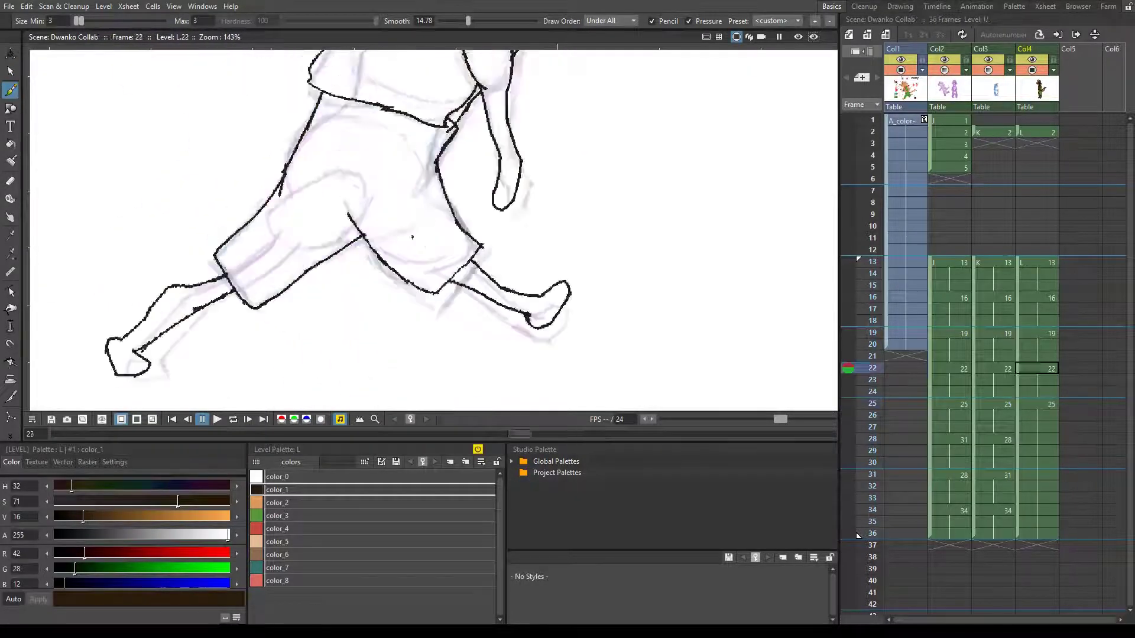
key(s)
key(shift+period)
key(shift+comma)
key(b)
key(shift+period)
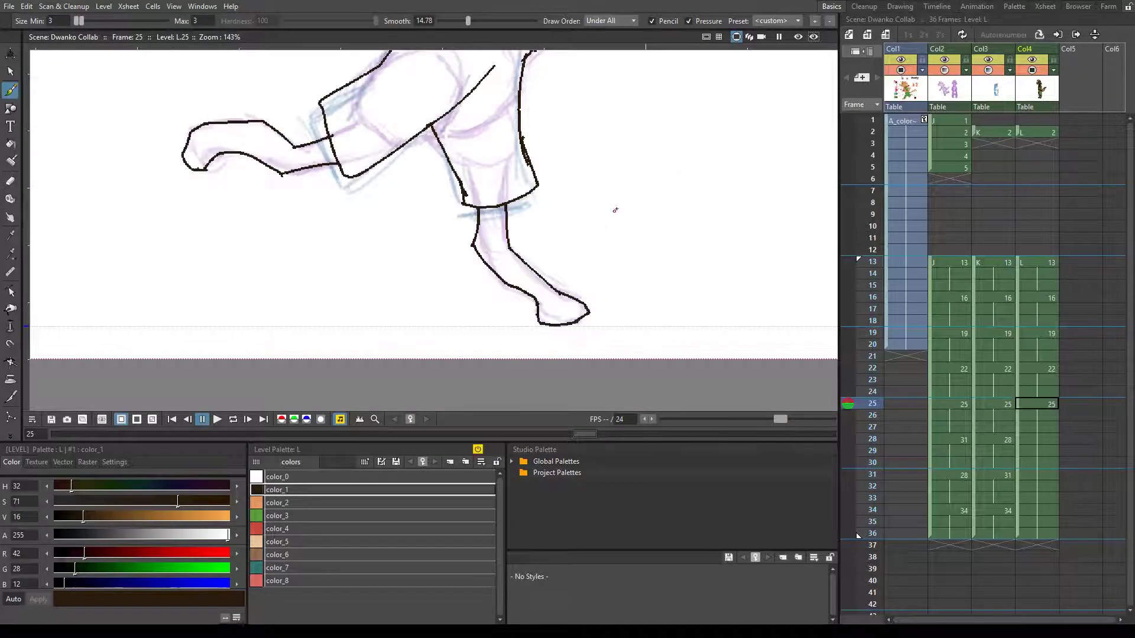
drag(615, 209, 638, 408)
scroll(659, 268, down, 2)
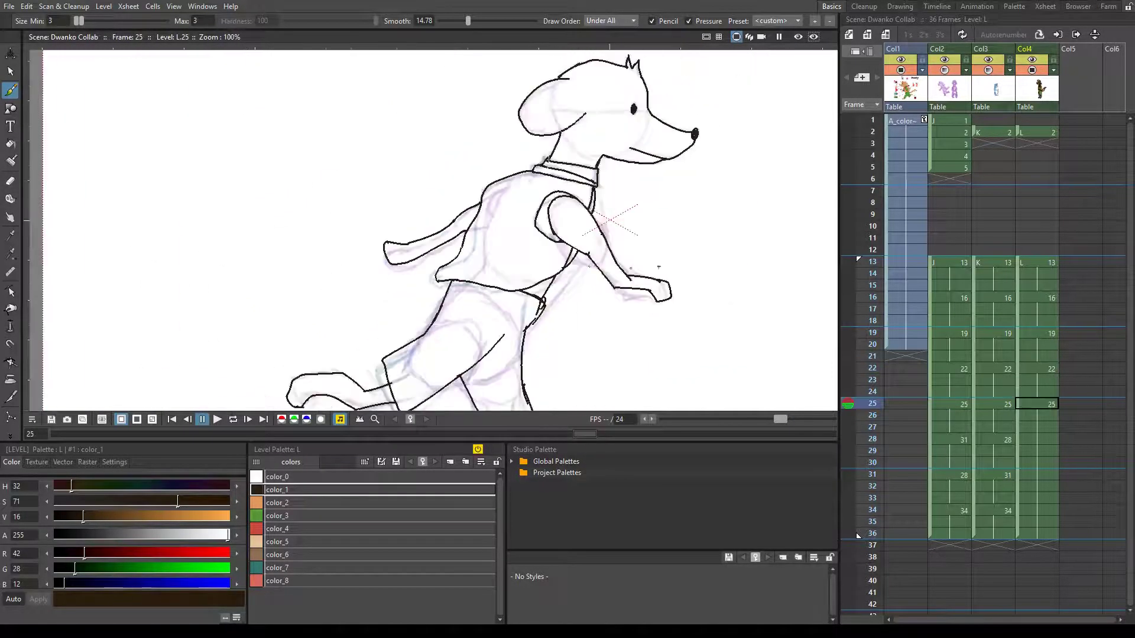
- Start the frame 28 drawing and ink the muzzle, head outline, ear, neck and collar
click(1040, 440)
scroll(591, 177, up, 3)
drag(549, 141, 621, 214)
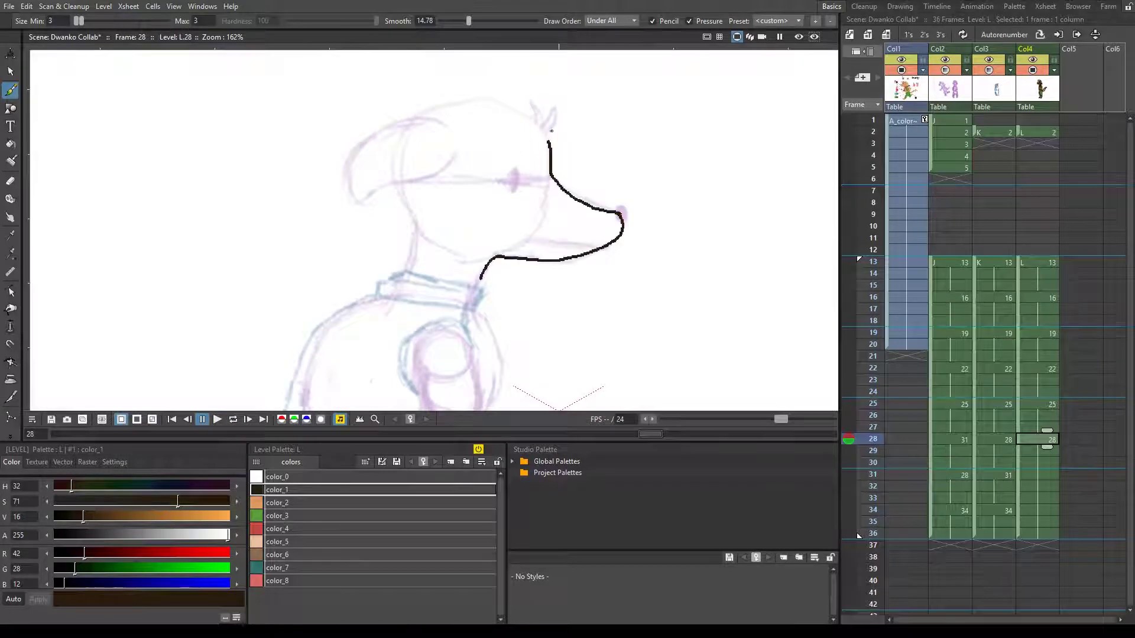
mouse_move(440, 119)
mouse_down()
mouse_move(408, 260)
mouse_move(482, 290)
mouse_up()
drag(384, 277, 479, 289)
- Check the head and collar against frame 25 and ink the shirt's back and hem on frame 28
key(s)
drag(409, 317, 359, 236)
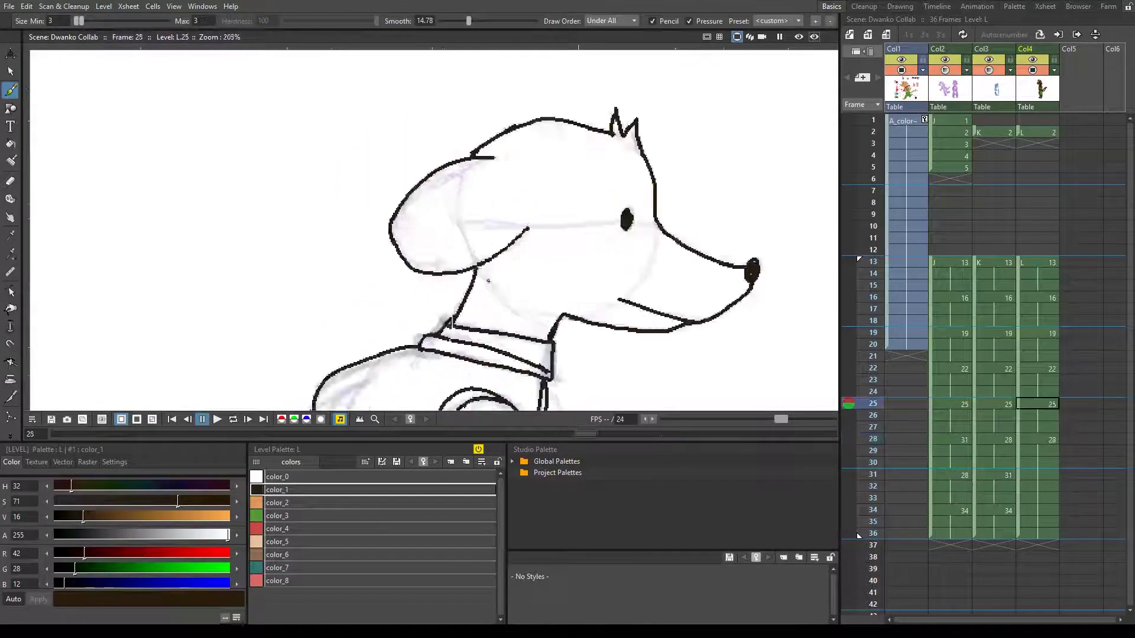
mouse_move(489, 159)
mouse_down()
mouse_move(431, 189)
mouse_move(504, 356)
mouse_move(524, 276)
mouse_up()
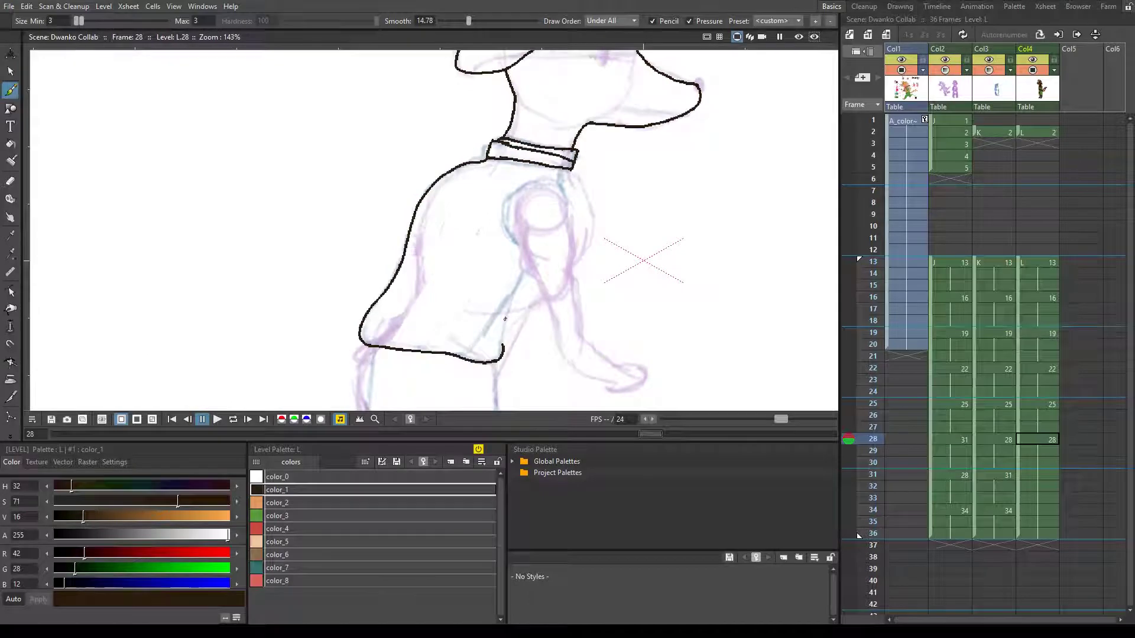
- Ink the near arm, hand, sleeve opening and the visible parts of the far arm on frame 28
mouse_move(555, 188)
mouse_down()
mouse_move(518, 242)
mouse_move(565, 241)
mouse_up()
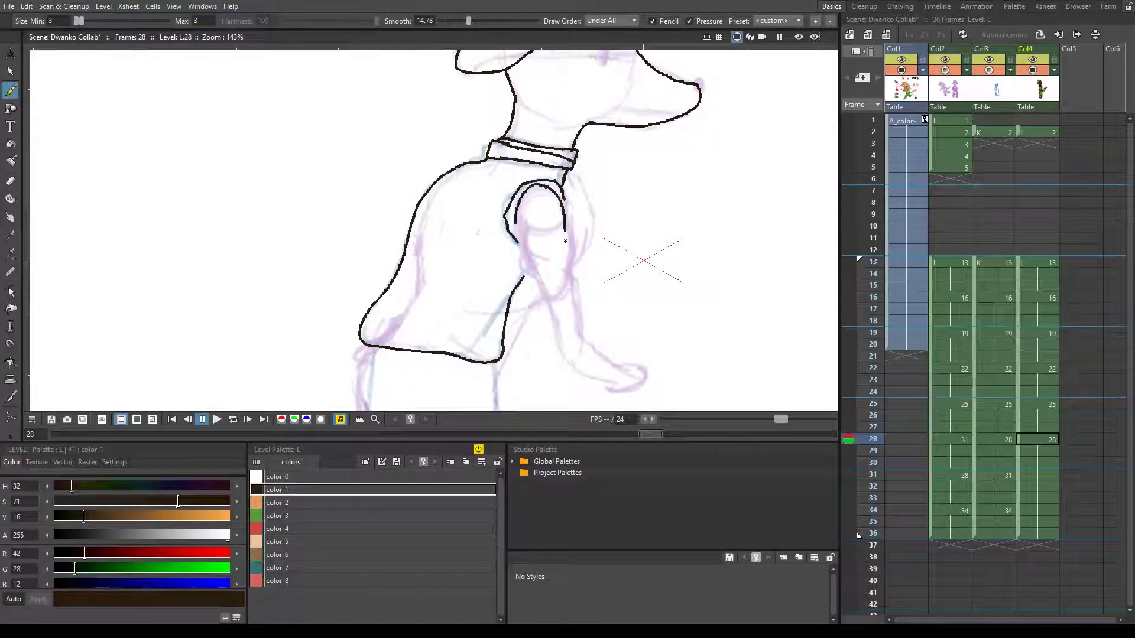
drag(567, 322, 604, 391)
drag(551, 328, 596, 366)
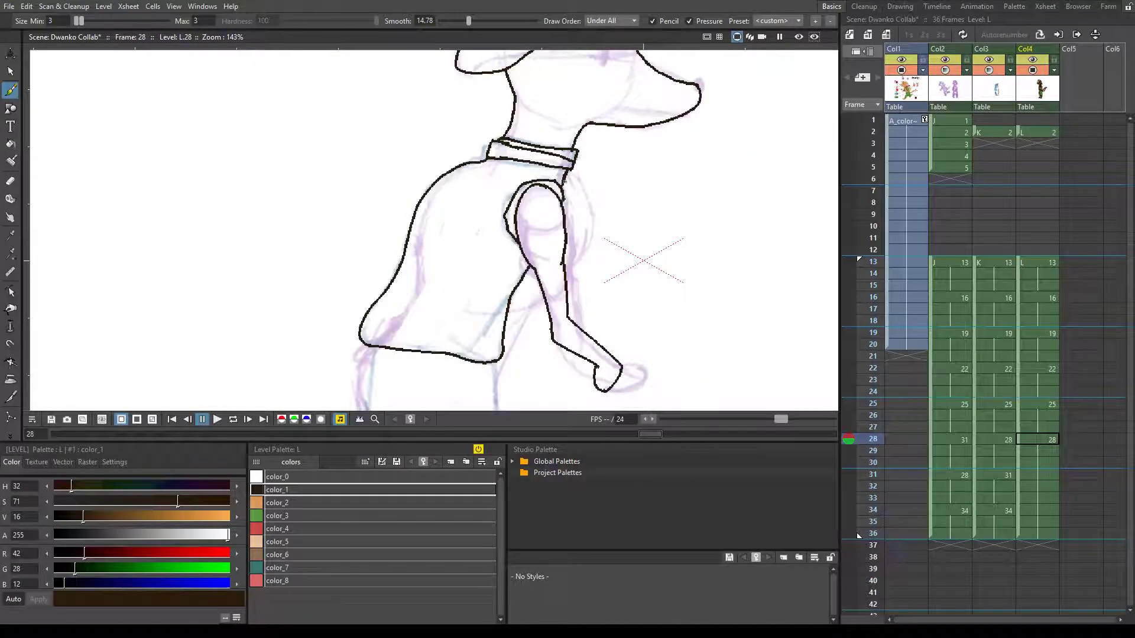
drag(558, 181, 549, 192)
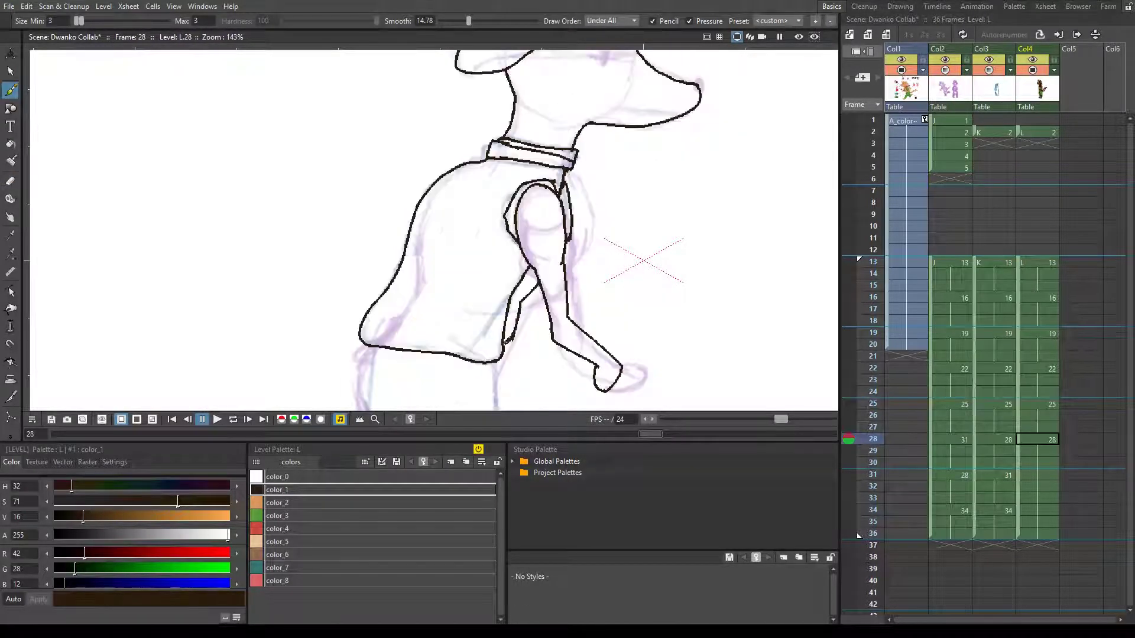
- Ink the waist, the shorts and the raised rear leg's cuff on frame 28
drag(517, 318, 571, 143)
drag(422, 173, 434, 323)
drag(562, 173, 474, 355)
mouse_move(501, 346)
mouse_down()
mouse_move(446, 300)
mouse_move(471, 301)
mouse_up()
drag(494, 286, 475, 299)
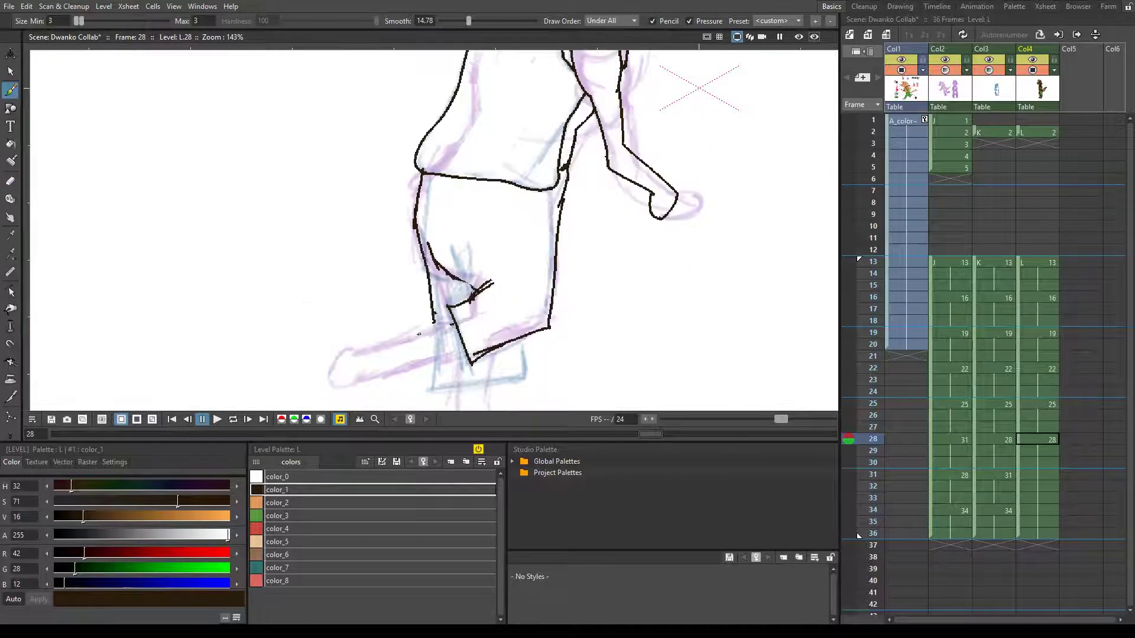
- Ink the raised rear leg, the far shorts leg and the standing leg with its foot on frame 28, and save the scene
drag(419, 334, 342, 374)
mouse_move(461, 327)
mouse_down()
mouse_move(456, 158)
mouse_move(422, 217)
mouse_up()
drag(452, 216, 447, 248)
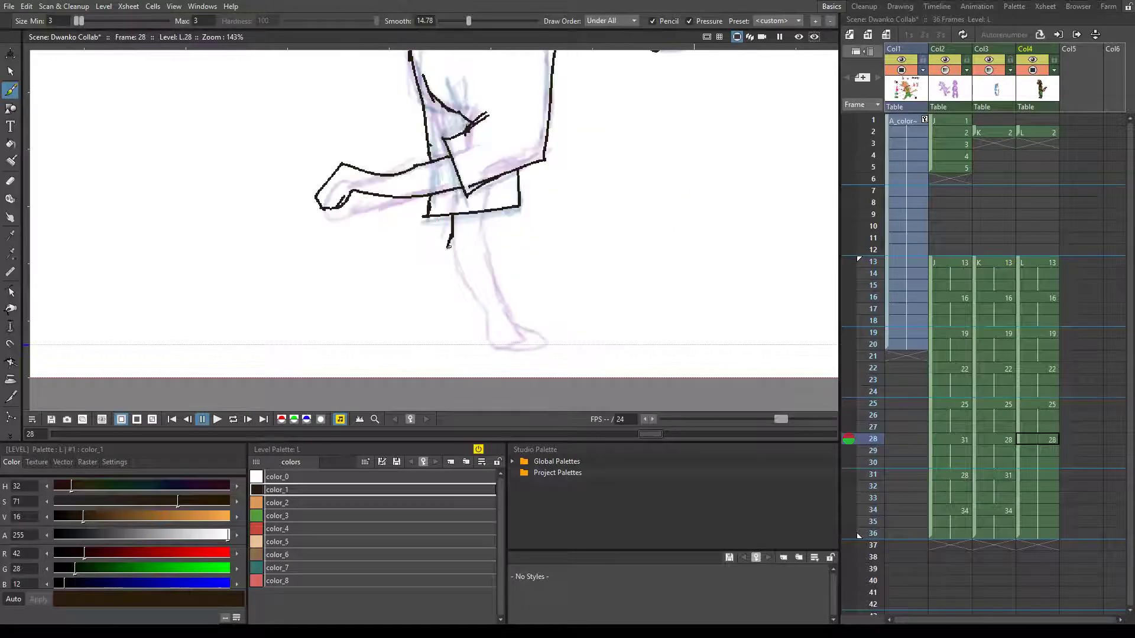
drag(497, 346, 482, 320)
key(ctrl+s)
- Start the frame 31 drawing and ink the head, ear, neck and collar, checking against frame 28
key(period)
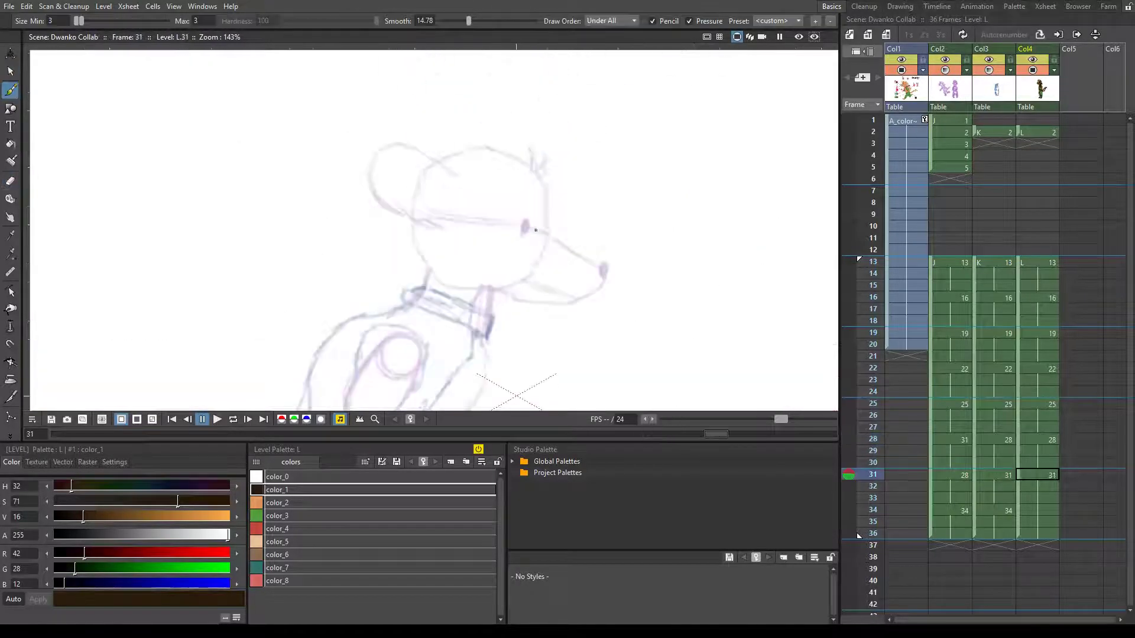
drag(390, 215, 440, 228)
key(comma)
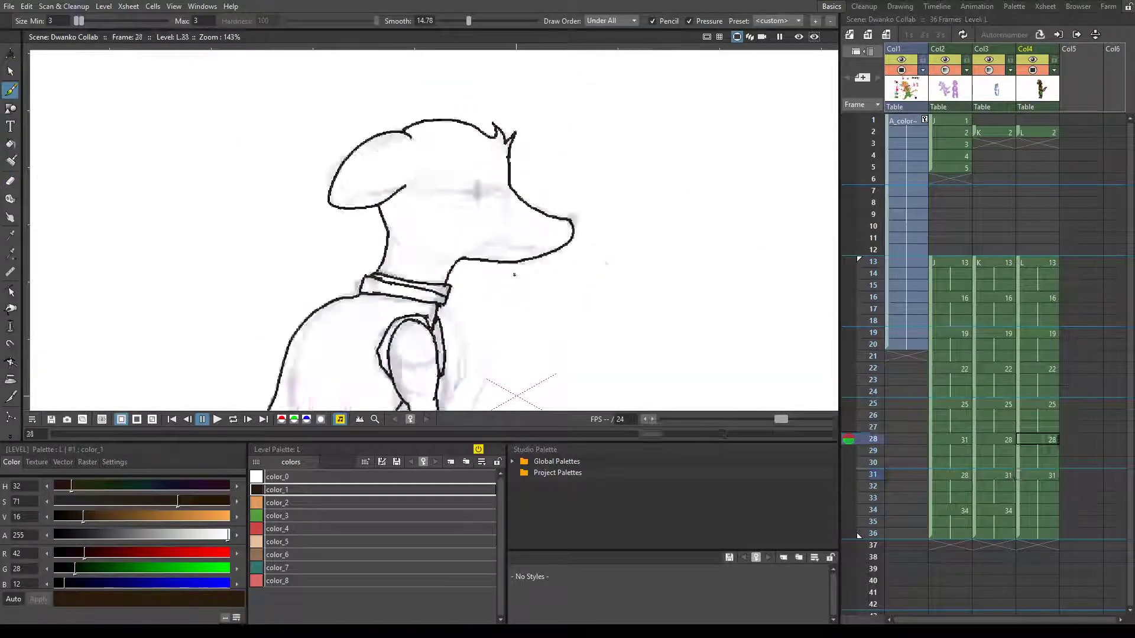
key(period)
mouse_move(409, 286)
mouse_down()
mouse_move(492, 316)
mouse_move(464, 319)
mouse_move(483, 329)
mouse_up()
key(comma)
key(period)
- Ink the shirt's front, back and hem and the near arm on frame 31, and save the scene
drag(455, 294, 587, 104)
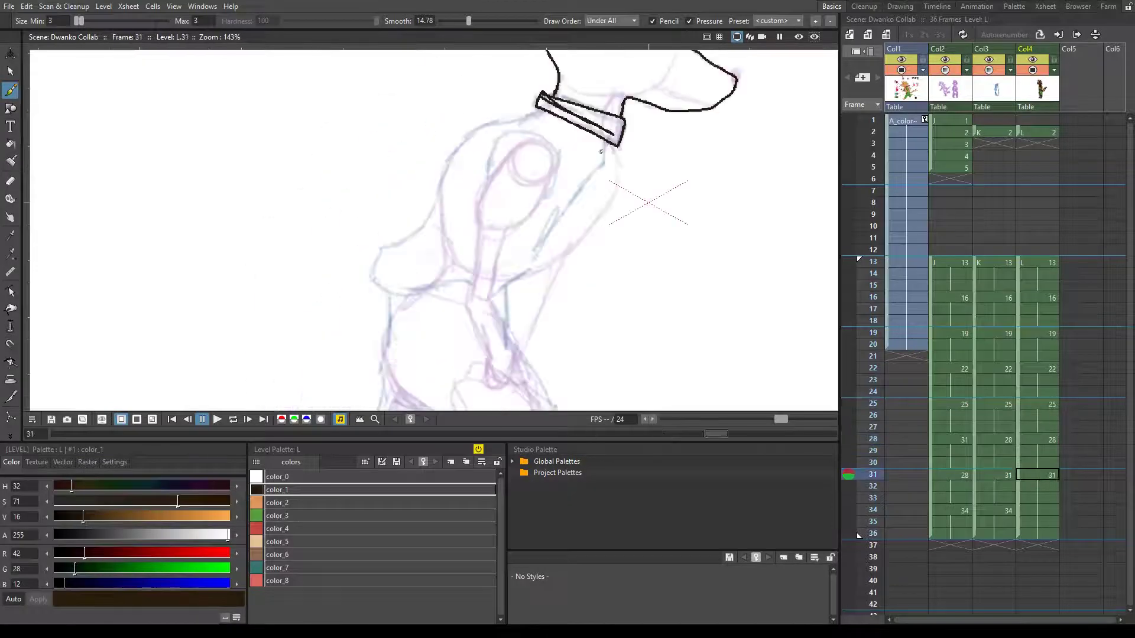
drag(606, 144, 527, 257)
mouse_move(539, 113)
mouse_down()
mouse_move(391, 289)
mouse_move(461, 286)
mouse_up()
drag(495, 173, 556, 152)
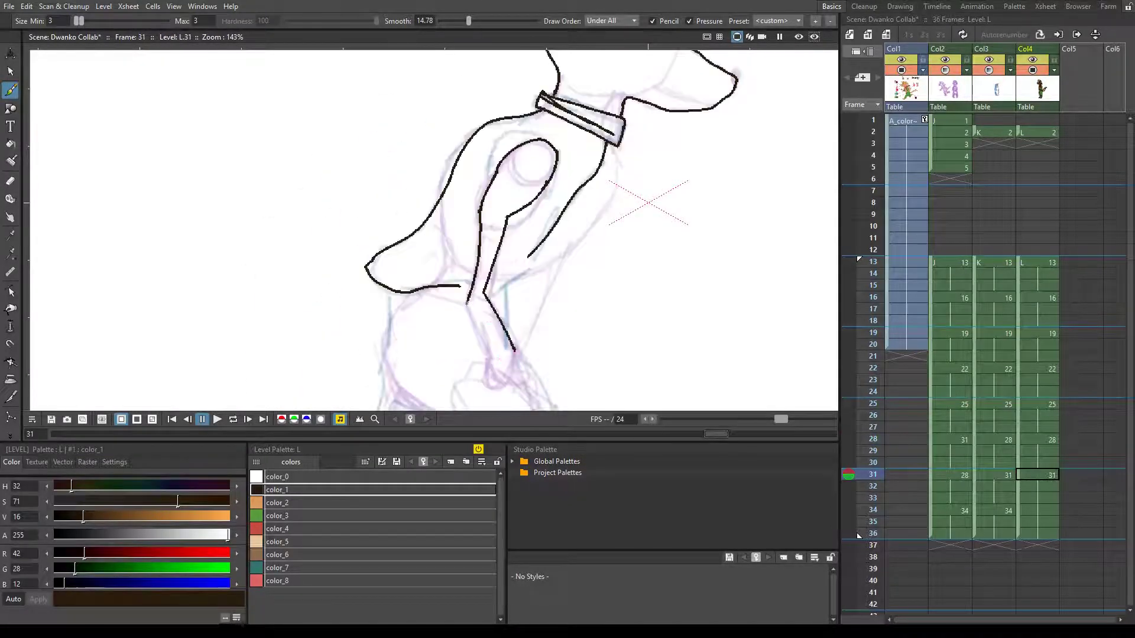
drag(466, 303, 515, 351)
key(ctrl+s)
- Compare the arms with frame 28 and ink the near hand and far arm on frame 31
key(comma)
key(period)
key(comma)
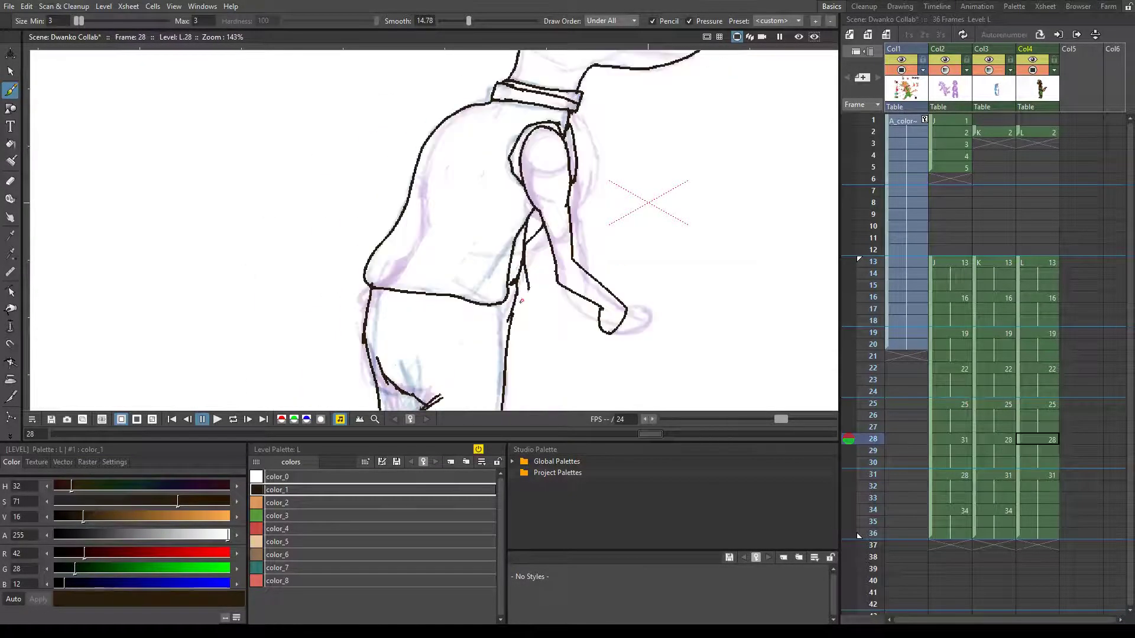
key(period)
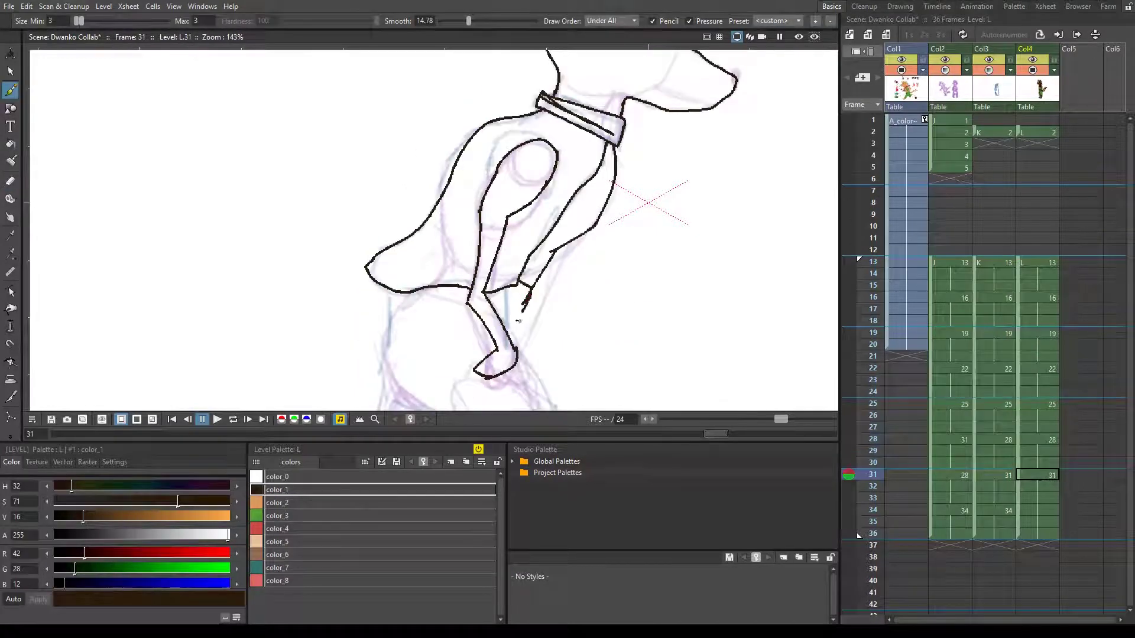
- Ink the outline of the shorts on frame 31 and save the scene
scroll(518, 321, down, 3)
drag(585, 198, 567, 322)
drag(508, 295, 384, 372)
key(ctrl+s)
- Compare the legs with frame 28 and ink the raised leg and the rear lower leg on frame 31
key(comma)
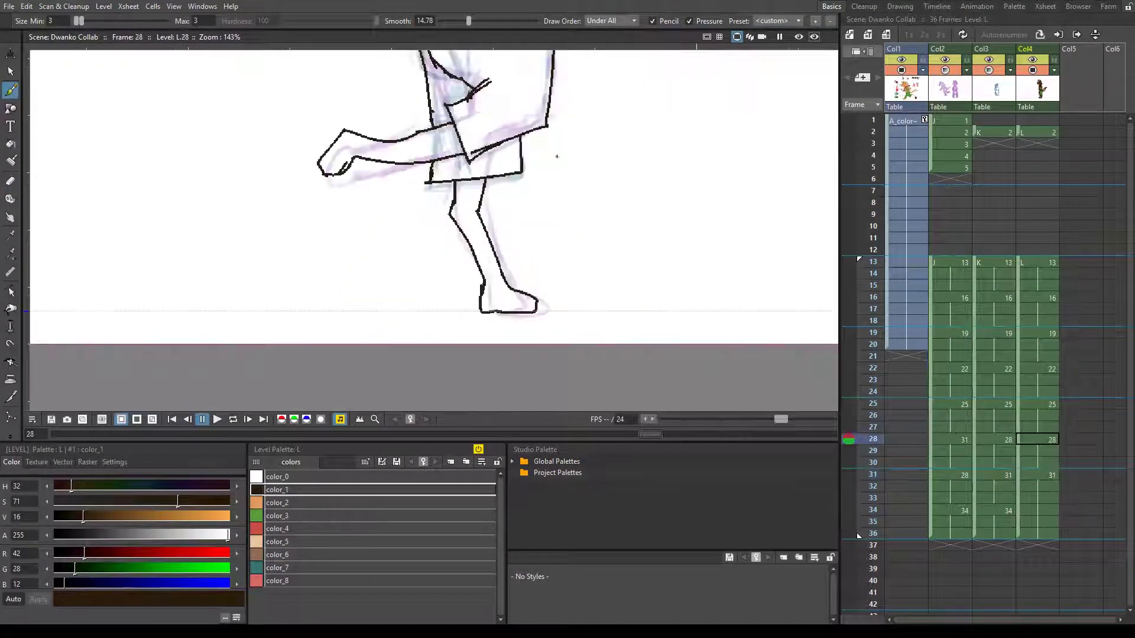
key(period)
mouse_move(542, 174)
mouse_down()
mouse_move(470, 211)
mouse_move(497, 252)
mouse_up()
key(comma)
key(period)
drag(408, 175, 381, 204)
drag(431, 188, 395, 212)
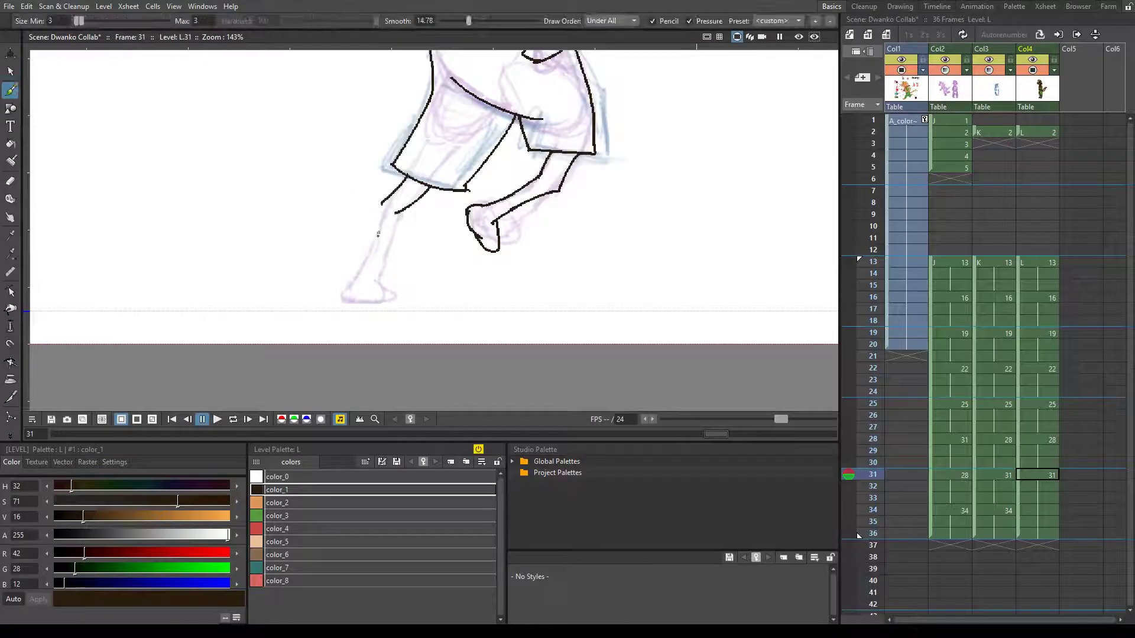
- Start the frame 34 drawing and ink the muzzle, head outline, hair tuft, ear and neck
key(period)
scroll(461, 194, up, 5)
mouse_move(597, 158)
mouse_down()
mouse_move(663, 242)
mouse_move(538, 281)
mouse_up()
drag(596, 160, 590, 139)
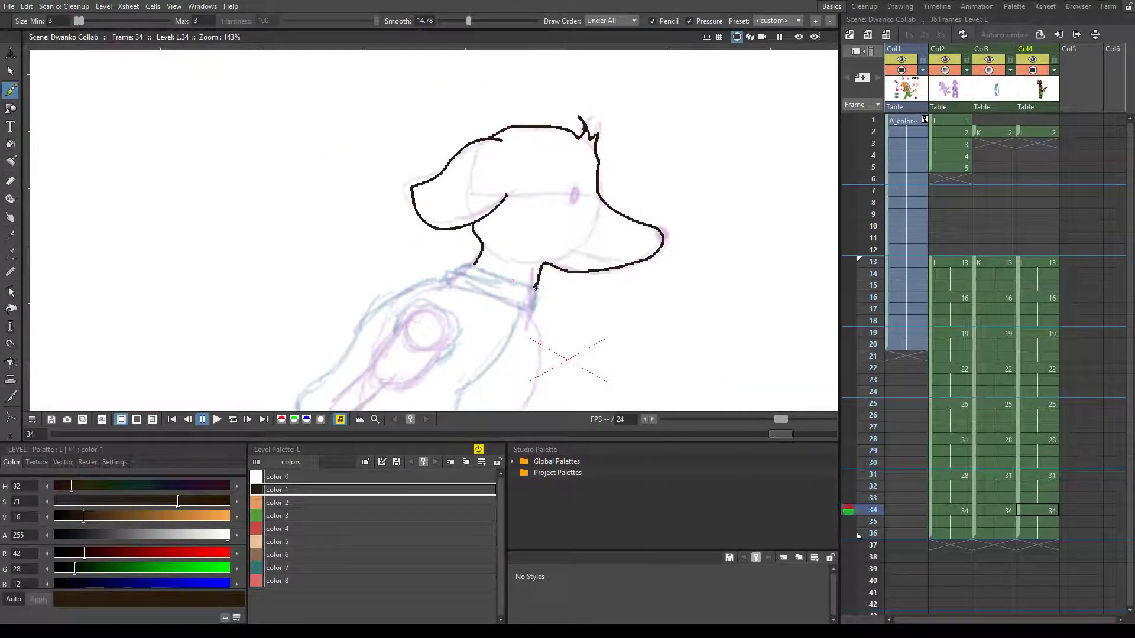
- Ink the collar, the shirt's back and rear hem, and the near arm and hand on frame 34
scroll(533, 286, down, 5)
drag(562, 104, 452, 263)
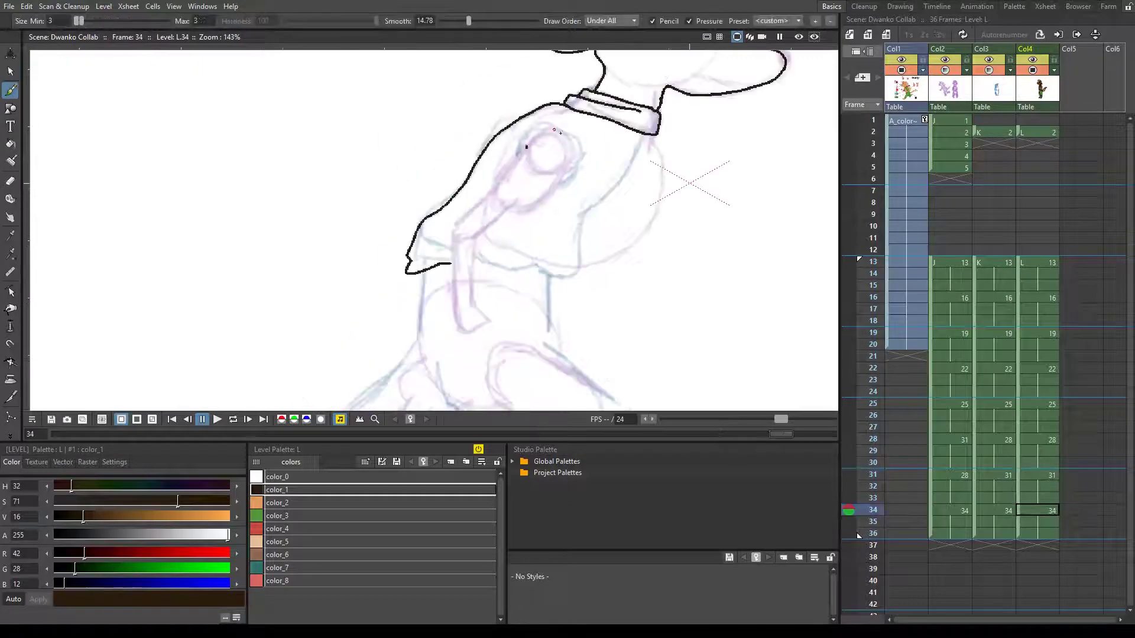
drag(518, 204, 458, 214)
drag(471, 271, 453, 299)
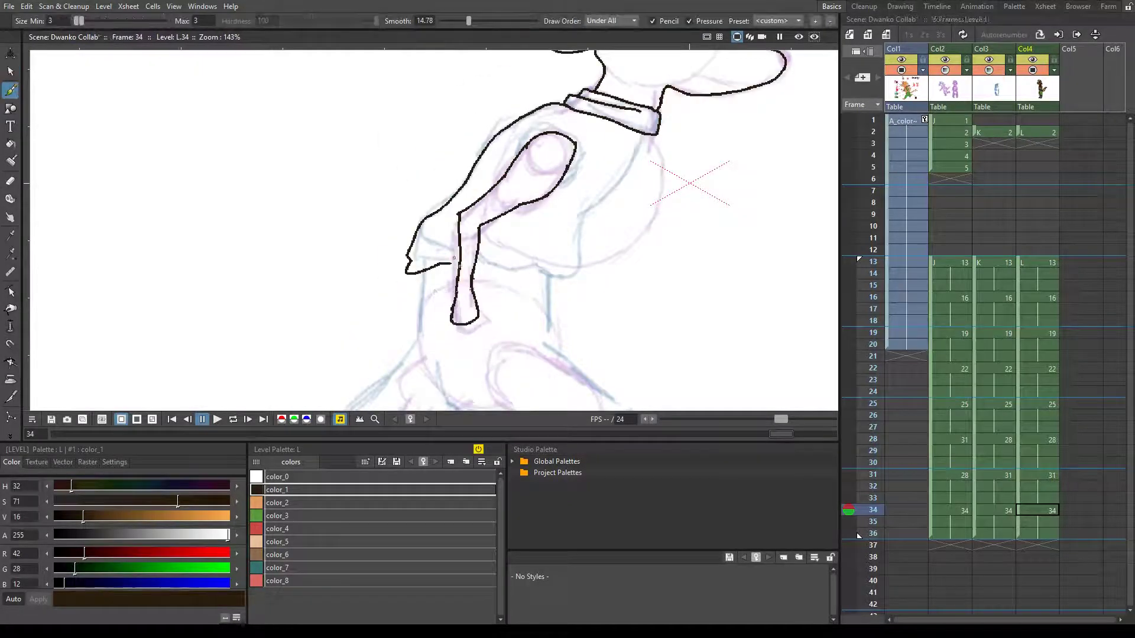
- Ink the shirt front, the shorts outline and the rear lower leg on frame 34
key(comma)
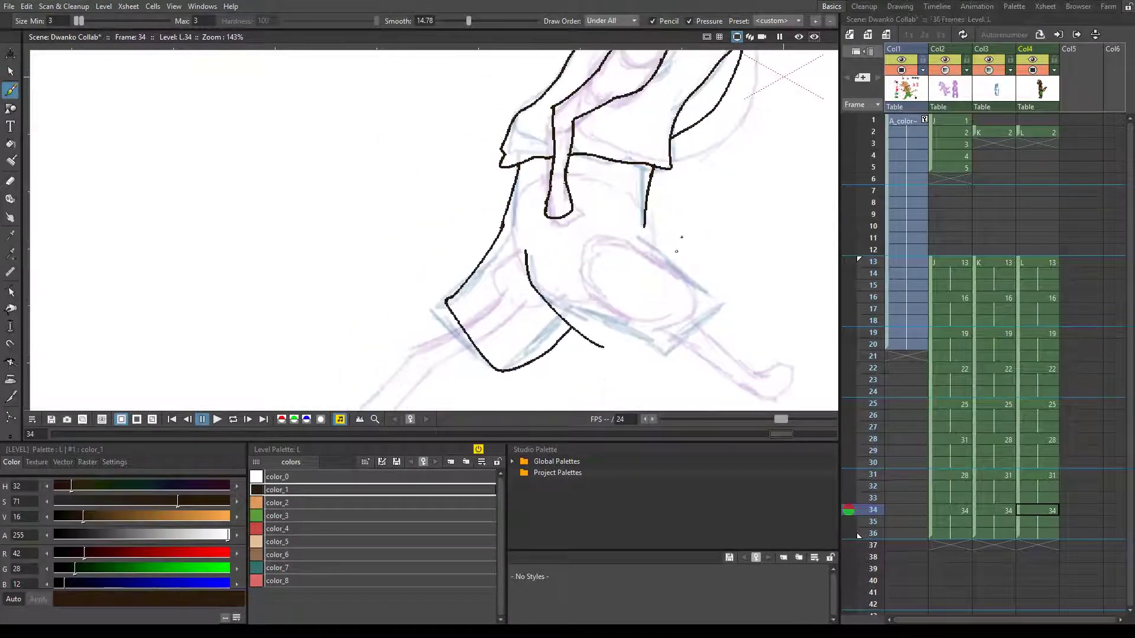
scroll(620, 306, down, 2)
key(period)
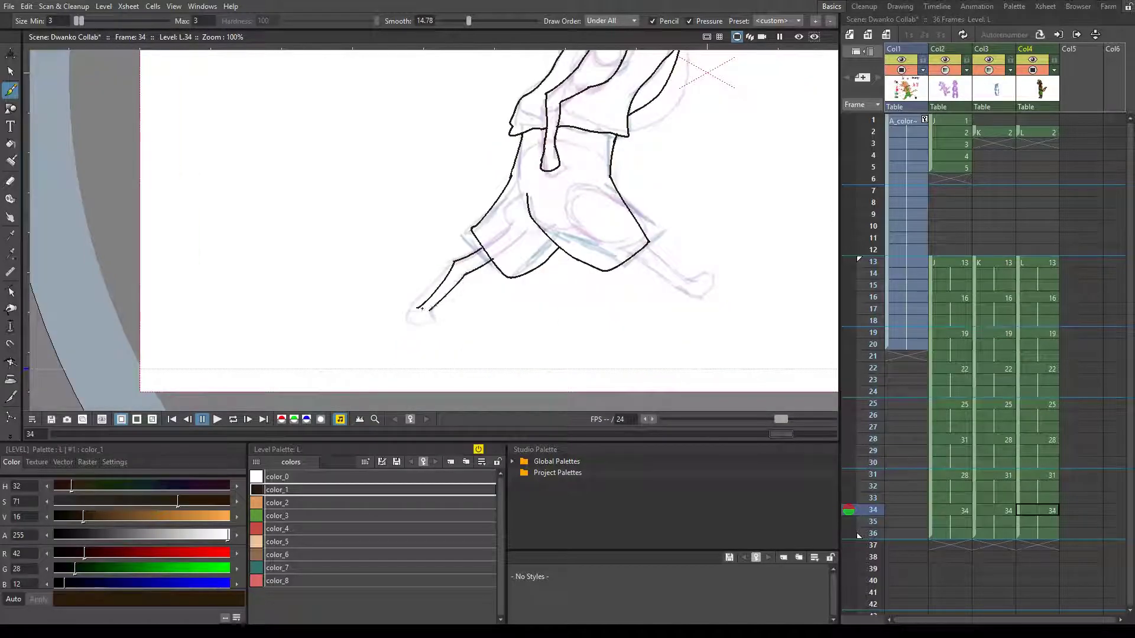
drag(420, 308, 438, 309)
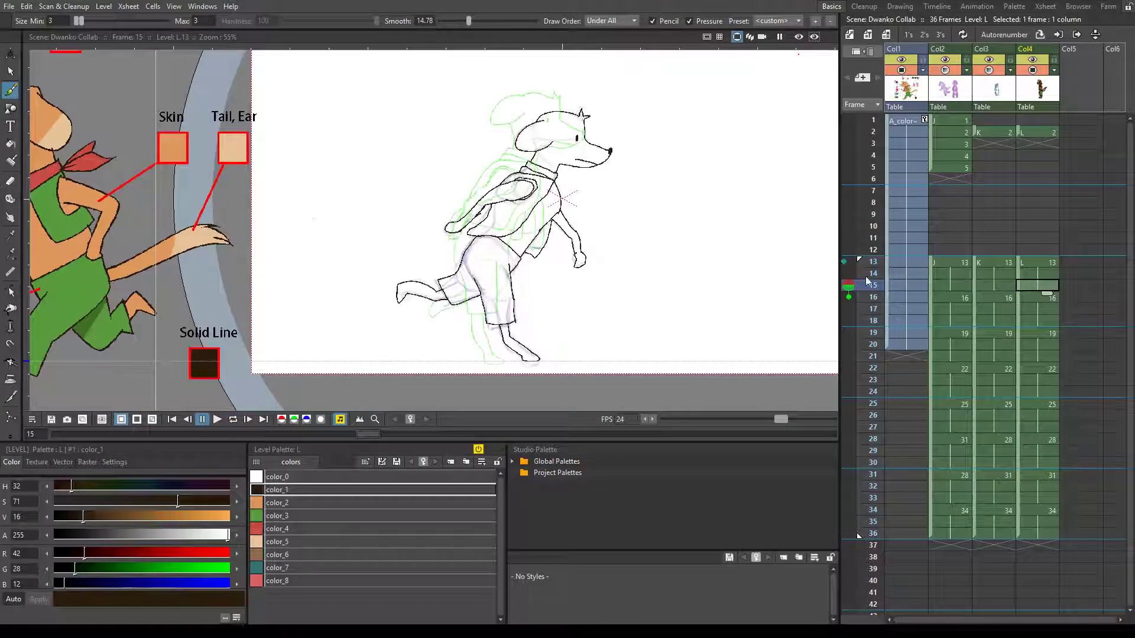
- Start the frame 15 in-between, ink the head and muzzle outline, and shift it between the neighbouring drawings
key(alt+d)
scroll(548, 95, up, 9)
mouse_move(646, 184)
mouse_down()
mouse_move(624, 308)
mouse_move(570, 320)
mouse_move(638, 154)
mouse_move(542, 151)
mouse_move(488, 294)
mouse_up()
key(s)
drag(409, 171, 414, 167)
drag(639, 280, 594, 250)
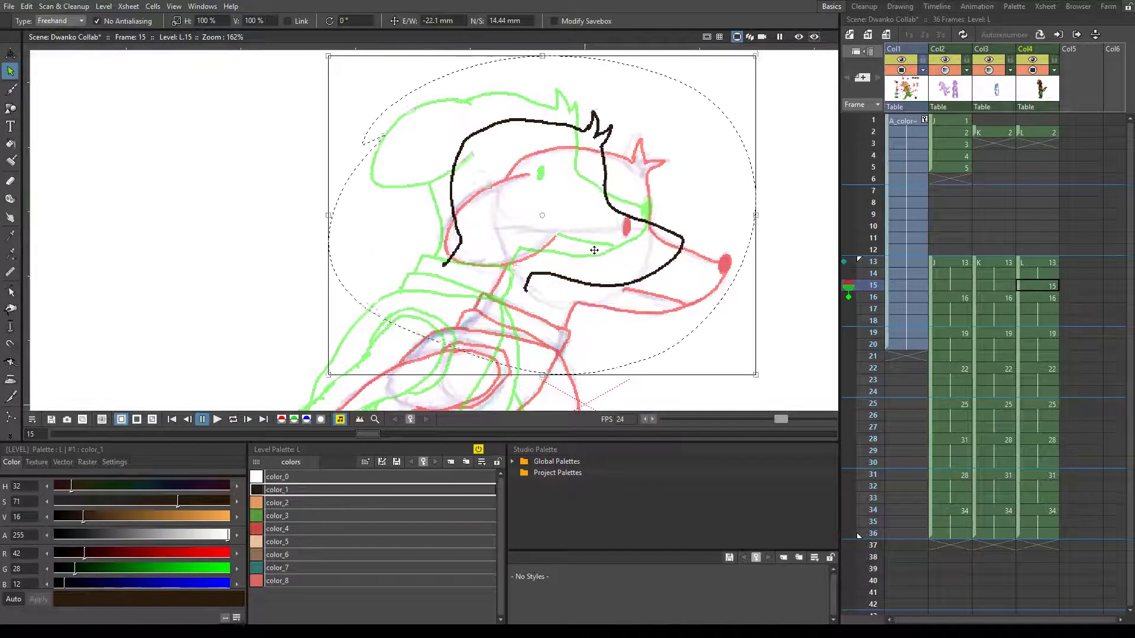
key(b)
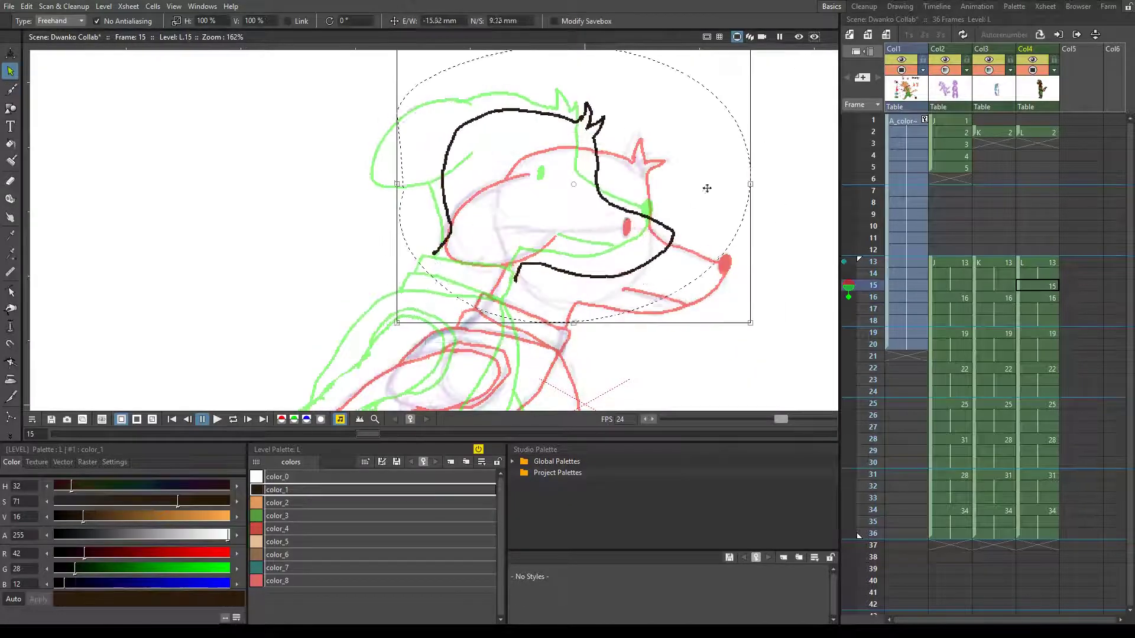
- Ink the ear, eye, mouth line and collar on frame 15, redoing the faulty collar stroke
drag(704, 182, 735, 197)
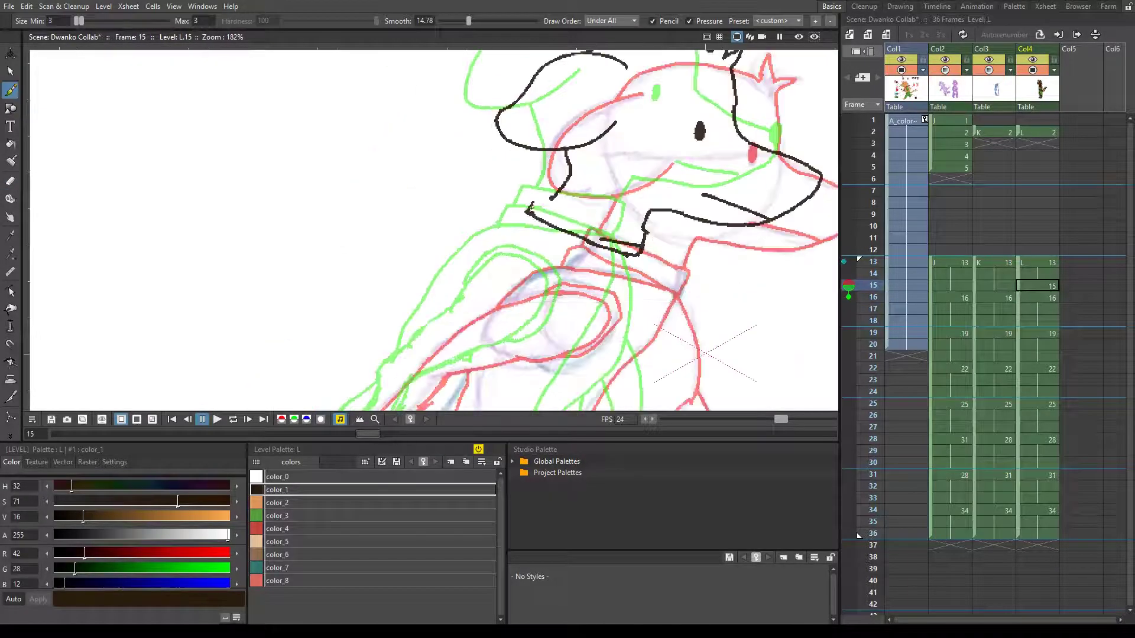
key(ctrl+z)
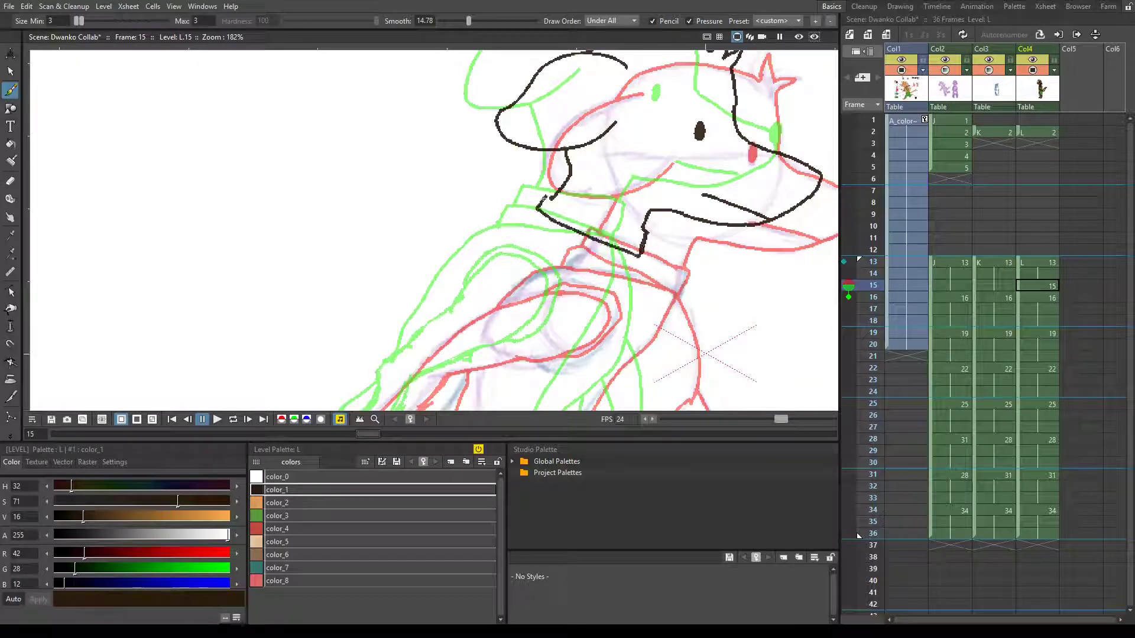
drag(619, 216, 646, 214)
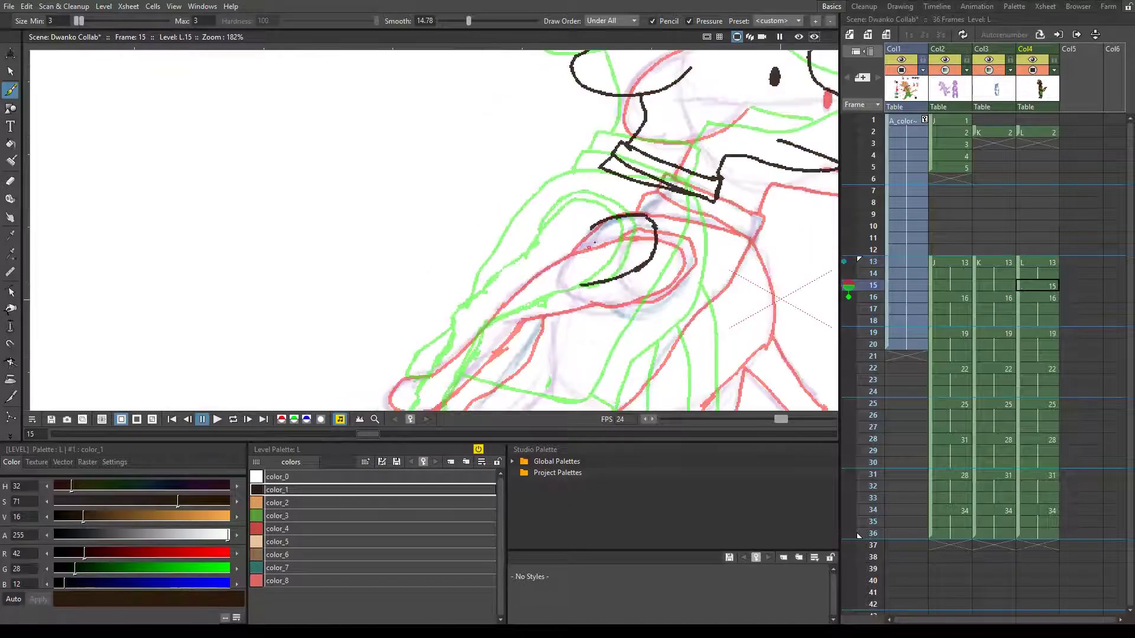
- Ink the near arm, hand and shirt back on frame 15, compare with frame 16, and save the scene
drag(620, 173, 488, 275)
drag(484, 327, 458, 324)
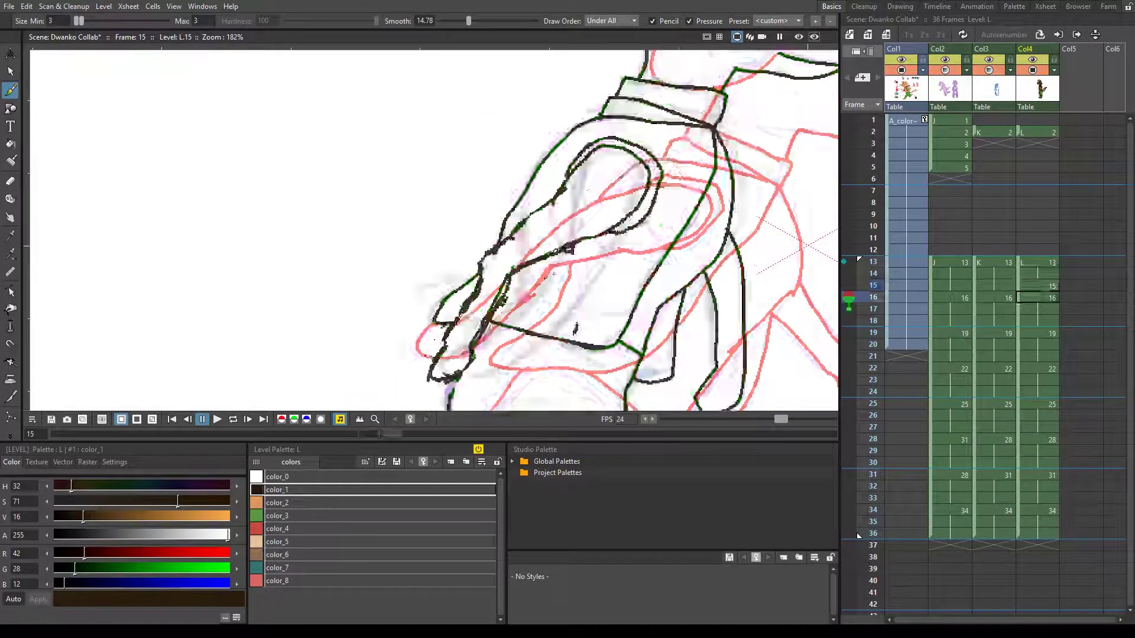
drag(650, 228, 643, 177)
key(ctrl+s)
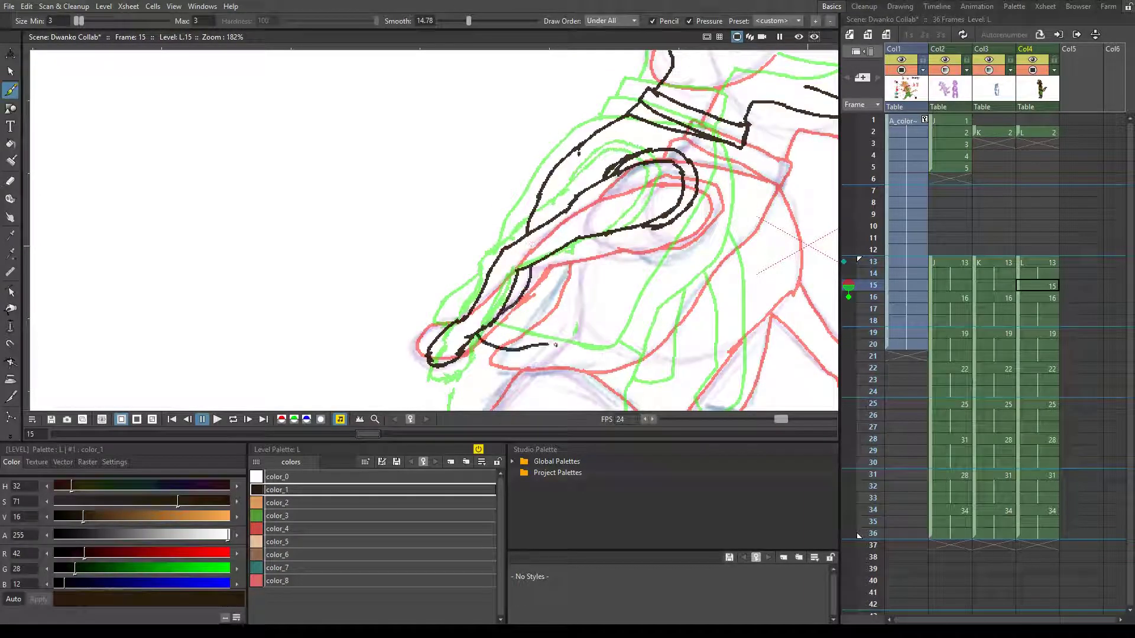
- Ink the shirt's front and hem and the far arm on frame 15, and save the scene
mouse_move(733, 145)
mouse_down()
mouse_move(747, 219)
mouse_move(722, 276)
mouse_move(471, 202)
mouse_up()
drag(547, 138, 588, 243)
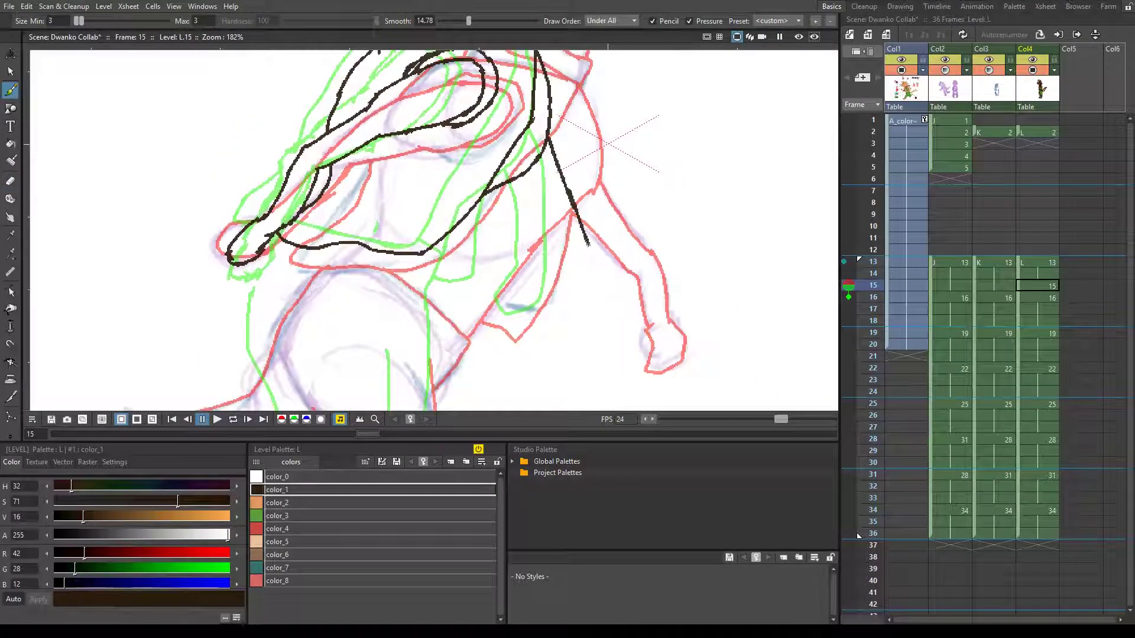
key(ctrl+s)
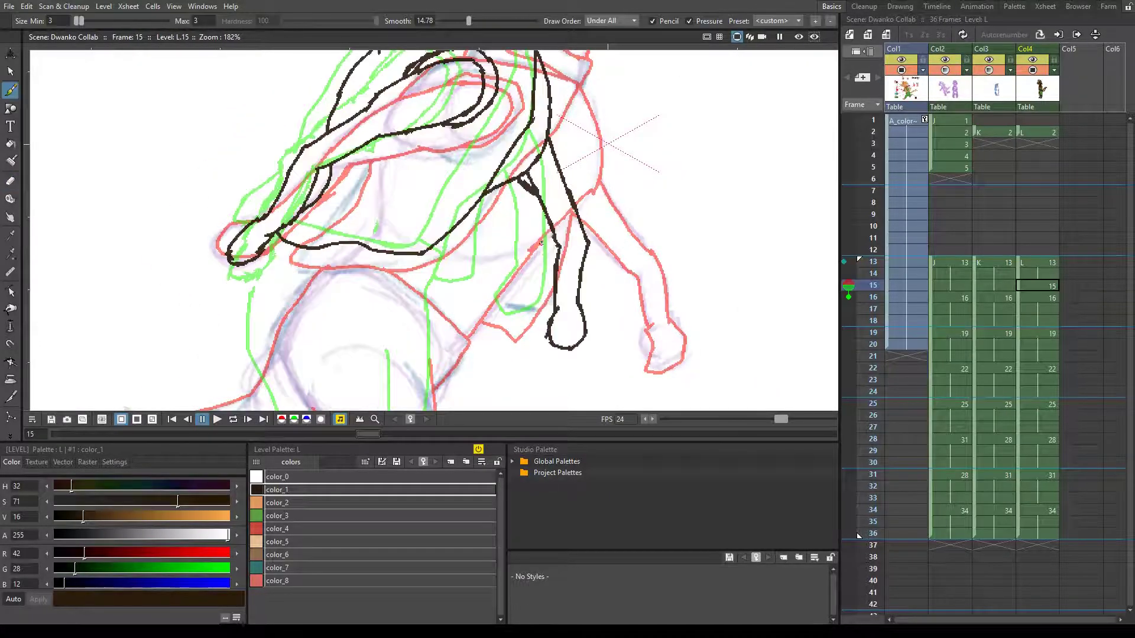
- Ink the back of the shorts and the raised rear leg on frame 15, and save the scene
mouse_move(277, 237)
mouse_down()
mouse_move(365, 92)
mouse_move(353, 205)
mouse_up()
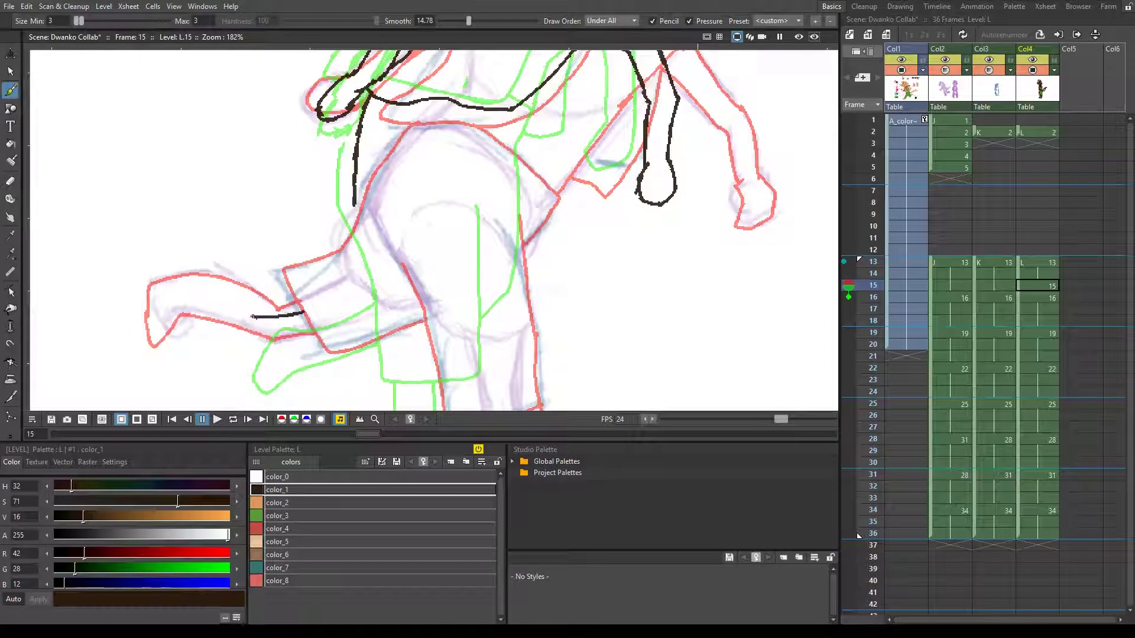
key(s)
mouse_move(200, 277)
mouse_down()
mouse_move(140, 336)
mouse_move(203, 324)
mouse_move(228, 395)
mouse_move(326, 325)
mouse_up()
key(b)
drag(334, 284, 369, 288)
drag(337, 325, 363, 323)
key(ctrl+s)
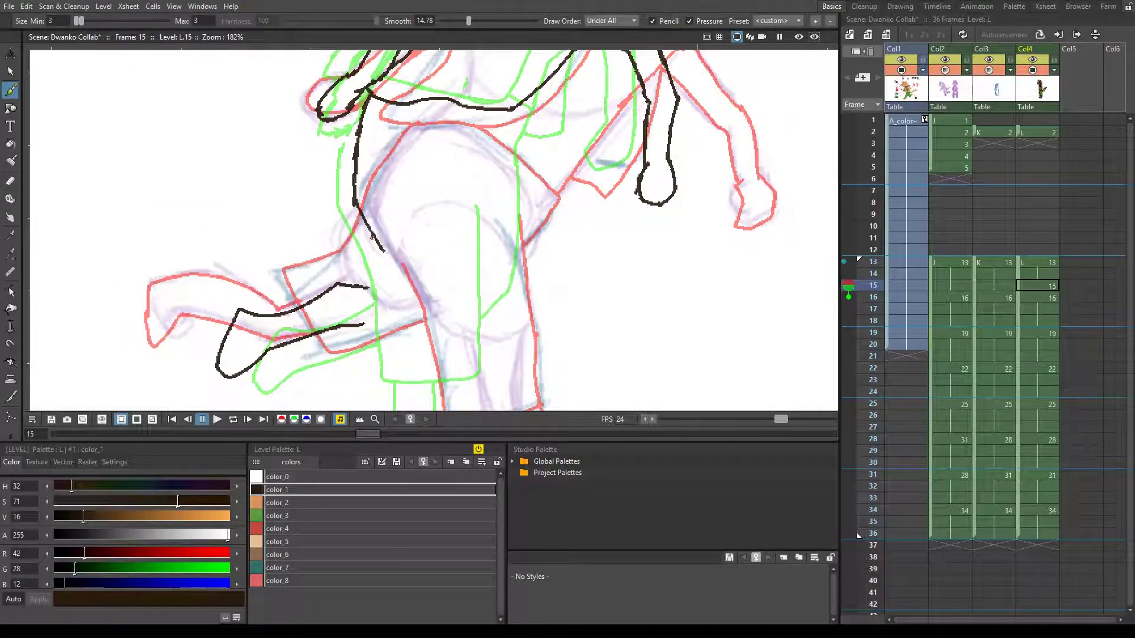
- Go back to frame 13 and reposition the standing leg's line segments just below the shorts
key(comma)
mouse_move(381, 248)
mouse_down()
mouse_move(422, 384)
mouse_move(594, 304)
mouse_up()
key(s)
key(comma)
drag(481, 315, 546, 368)
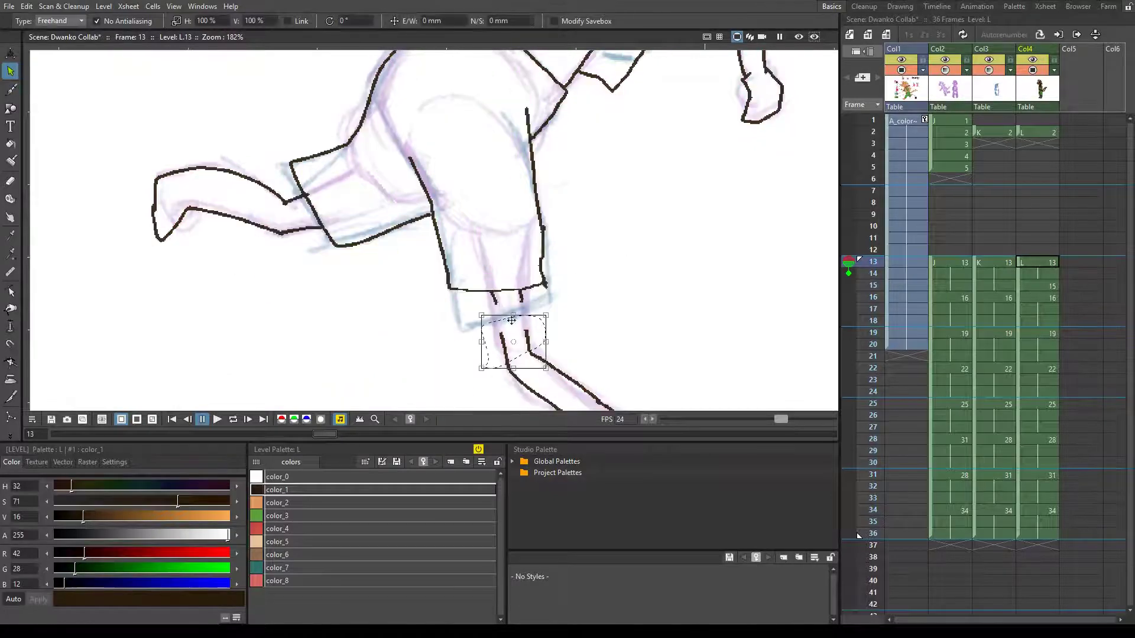
key(b)
- Ink the front leg of the shorts and the standing leg on frame 15, and save the scene
key(period)
drag(427, 275, 512, 274)
drag(505, 86, 520, 273)
scroll(469, 189, down, 3)
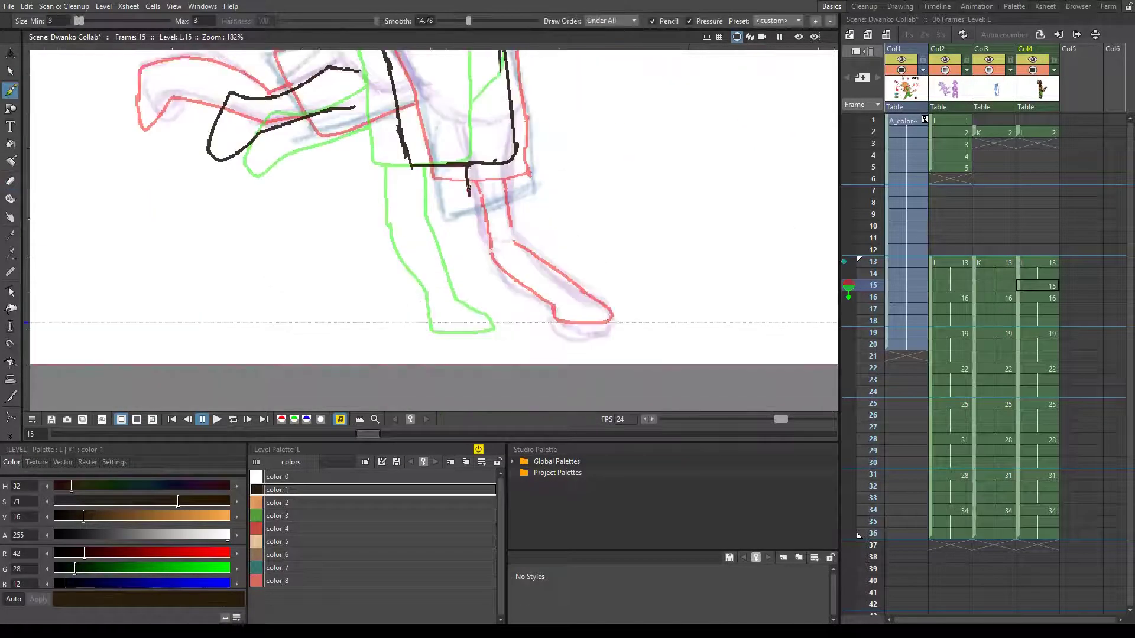
key(ctrl+s)
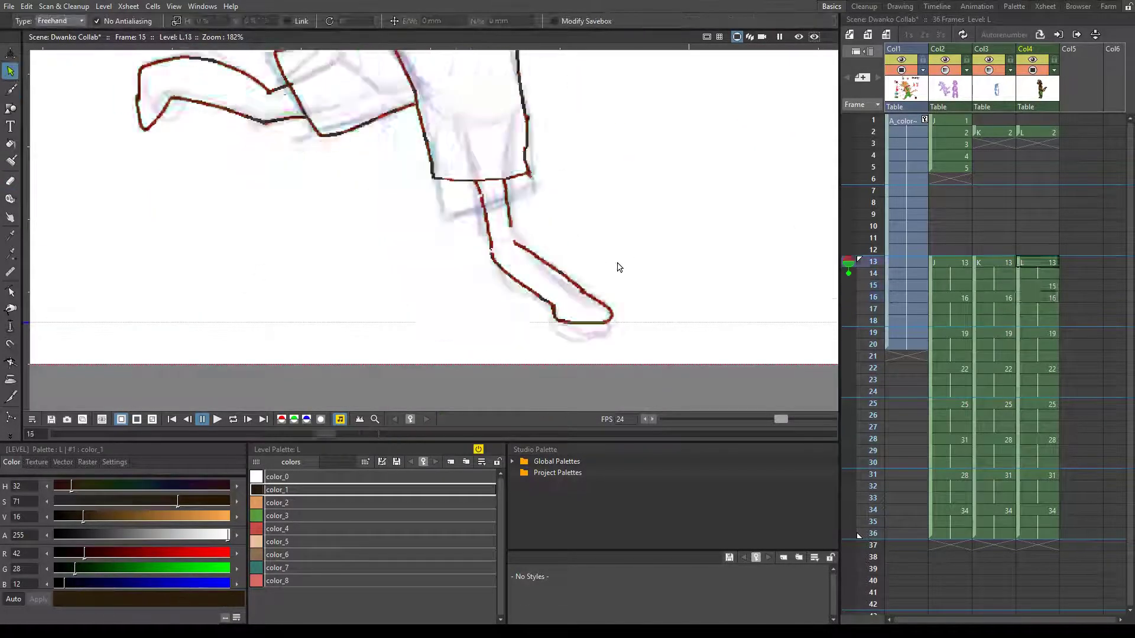
- Ink the shorts' front edge and the shirt's far flap on frame 15, and save the scene
scroll(616, 263, up, 3)
scroll(446, 222, up, 5)
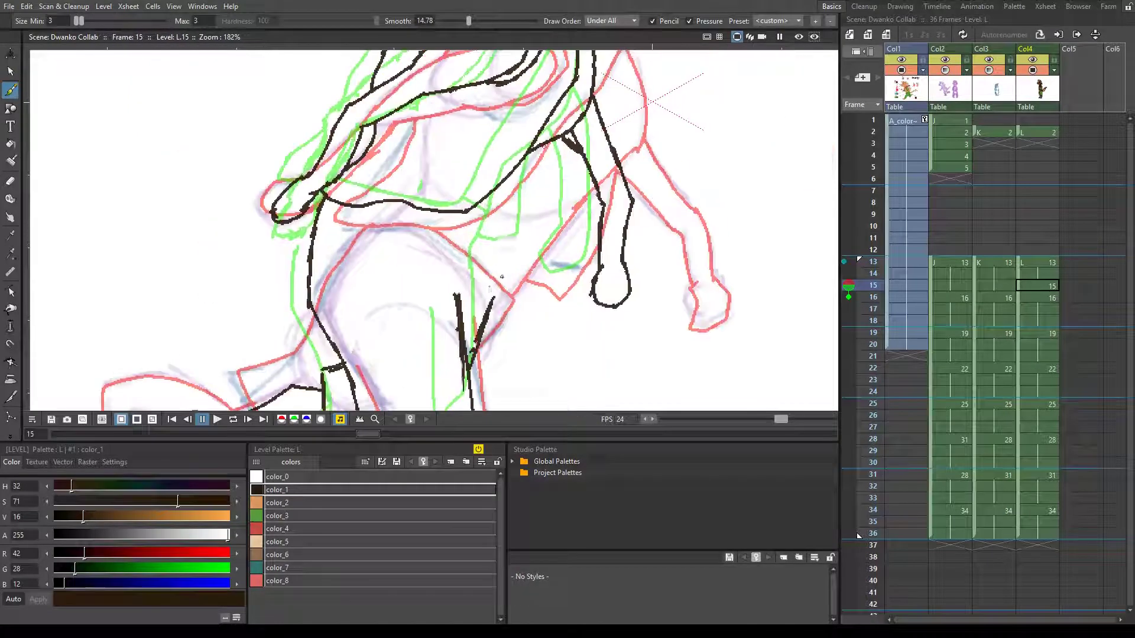
drag(537, 165, 488, 244)
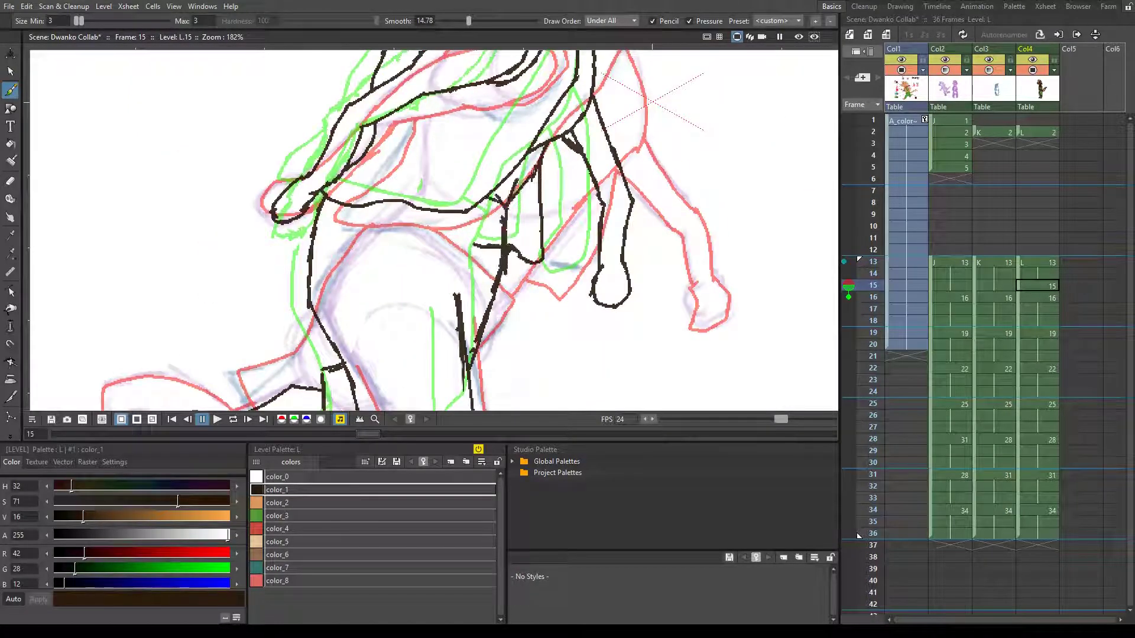
key(a)
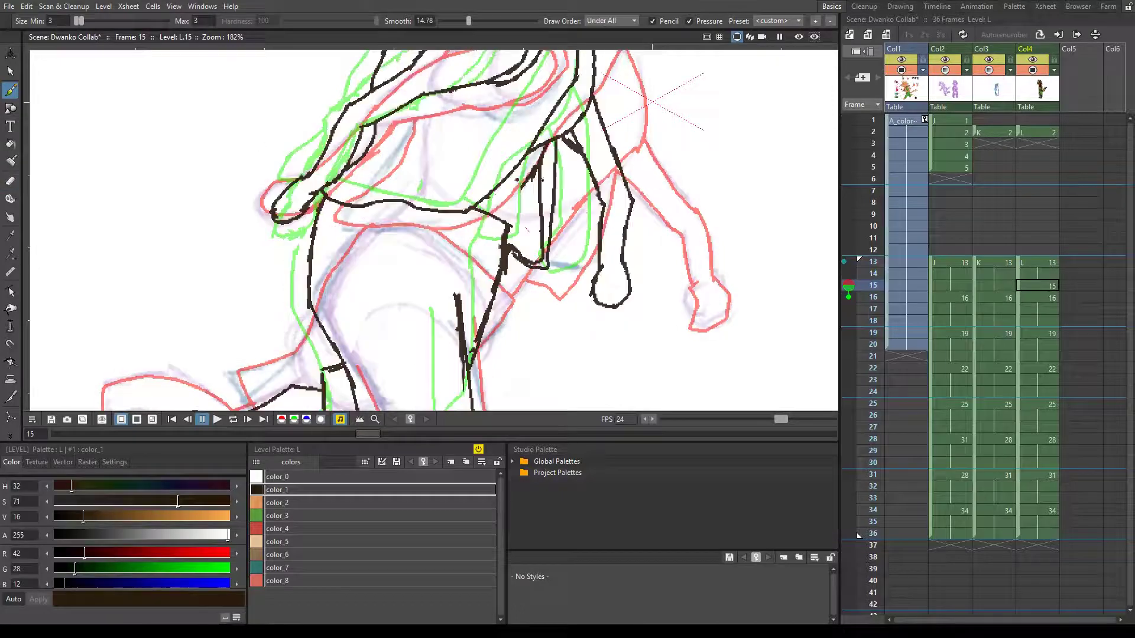
key(ctrl+s)
- Start the frame 14 in-between and ink the head outline, muzzle, hair tuft, eye and collar
scroll(512, 222, down, 4)
key(b)
key(comma)
scroll(511, 222, up, 5)
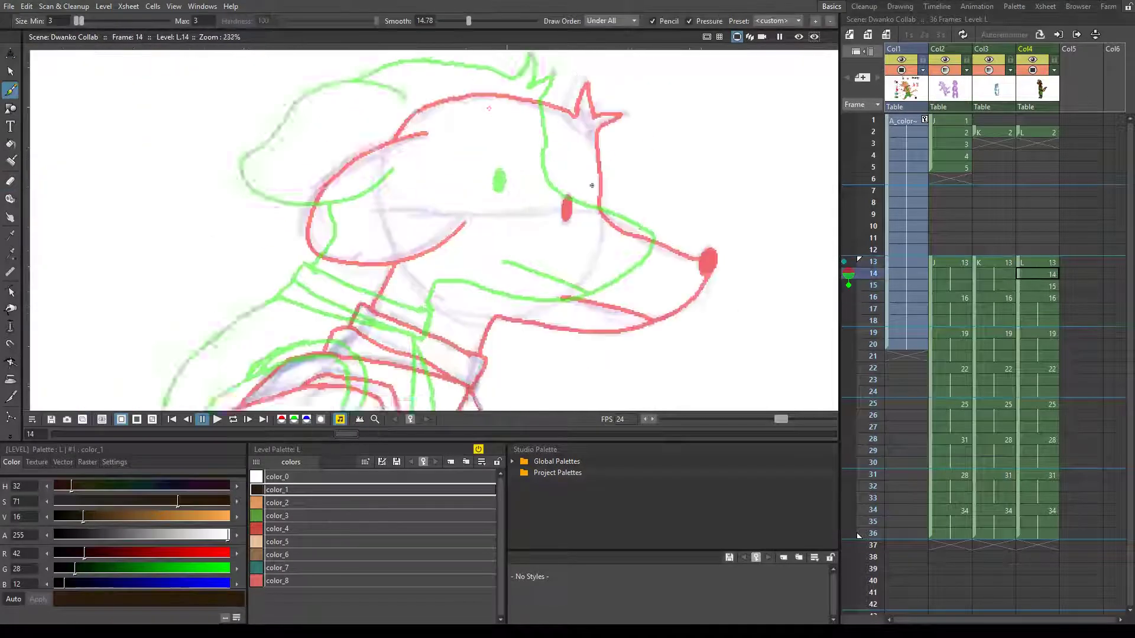
drag(663, 148, 545, 355)
mouse_move(648, 93)
mouse_down()
mouse_move(490, 124)
mouse_move(456, 186)
mouse_up()
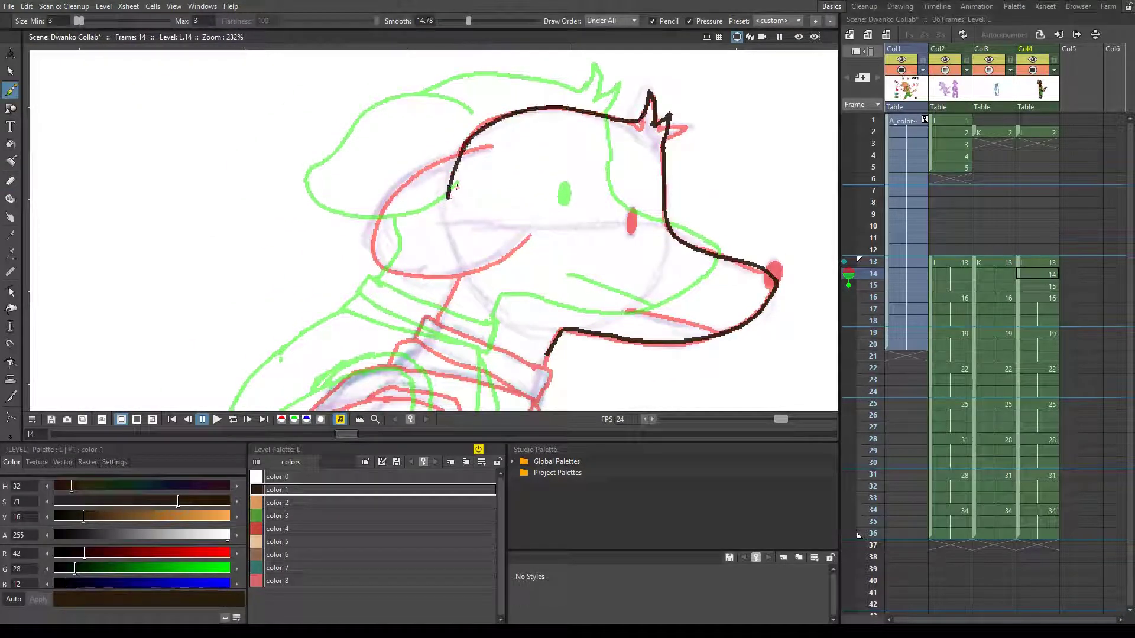
drag(576, 363, 587, 277)
drag(549, 276, 501, 289)
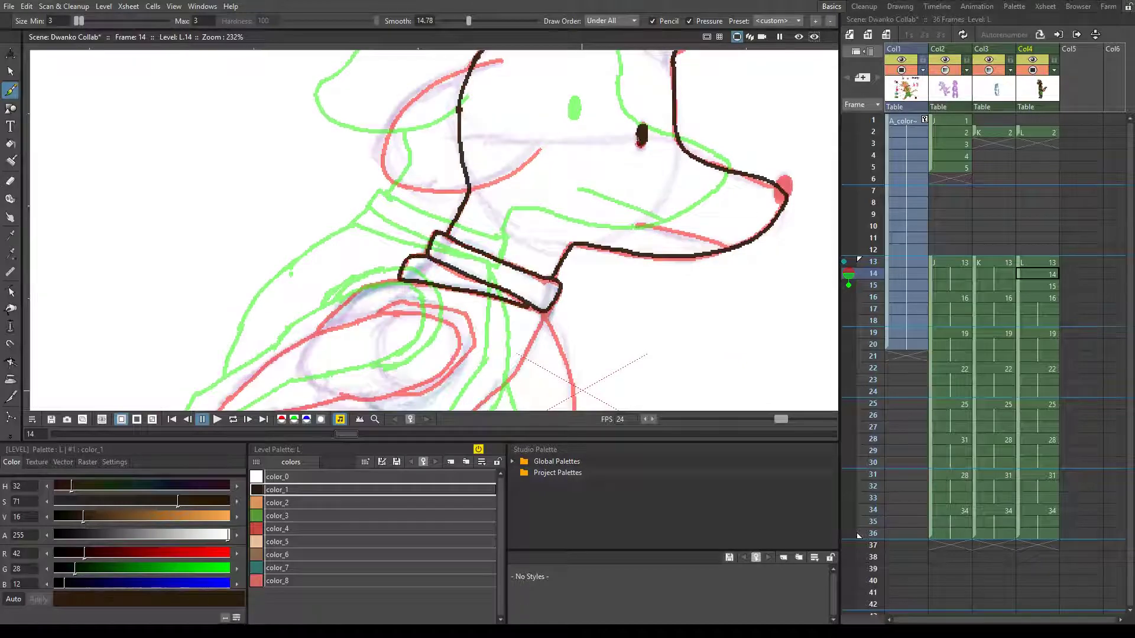
- Compare frame 14 with frame 15 and shift the inked head and collar into the in-between position
key(period)
key(comma)
scroll(443, 330, down, 3)
key(s)
drag(384, 195, 591, 106)
click(602, 87)
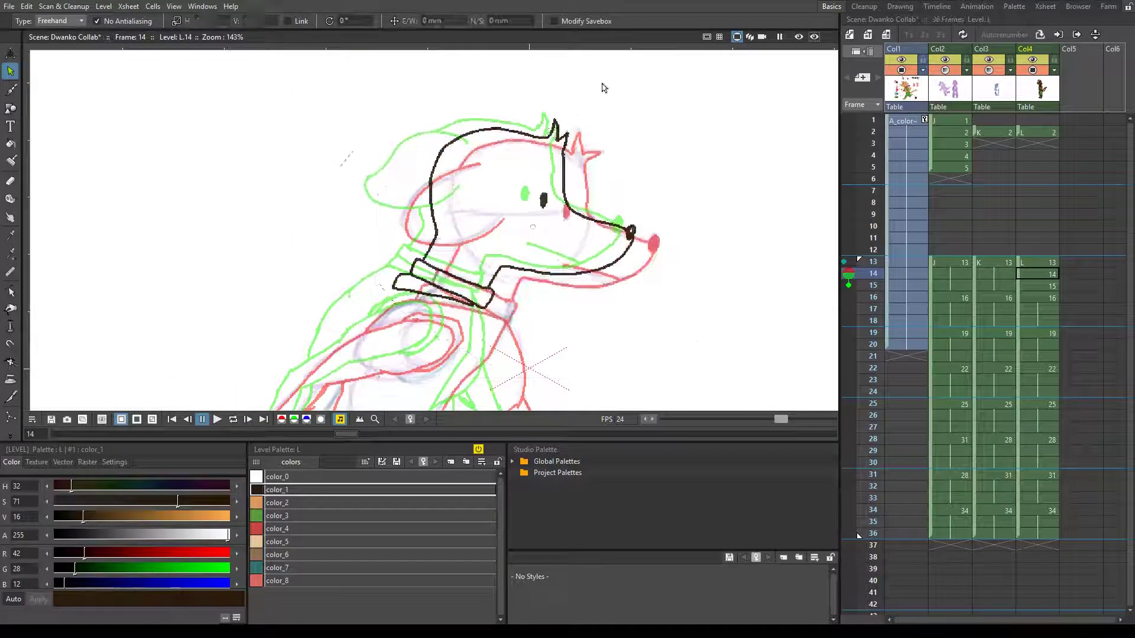
key(ctrl+z)
key(period)
key(comma)
- Ink the ear on frame 14, save the scene, and compare it with frame 15
key(b)
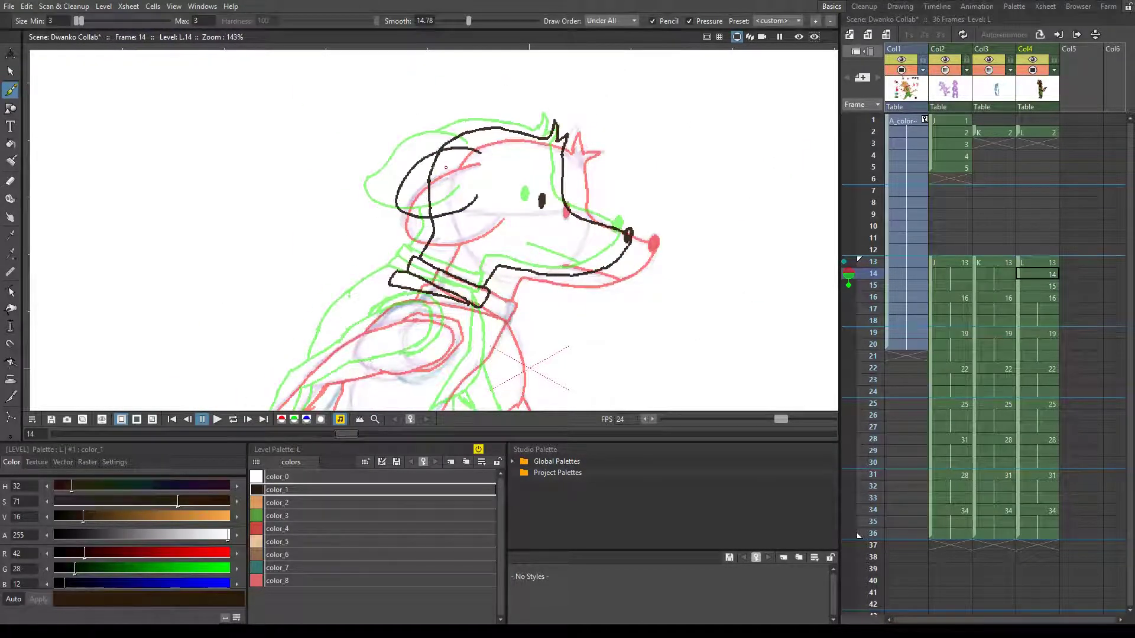
key(ctrl+s)
key(period)
key(comma)
- Ink the near arm and hand on frame 14, and check them against frame 15
scroll(472, 204, up, 2)
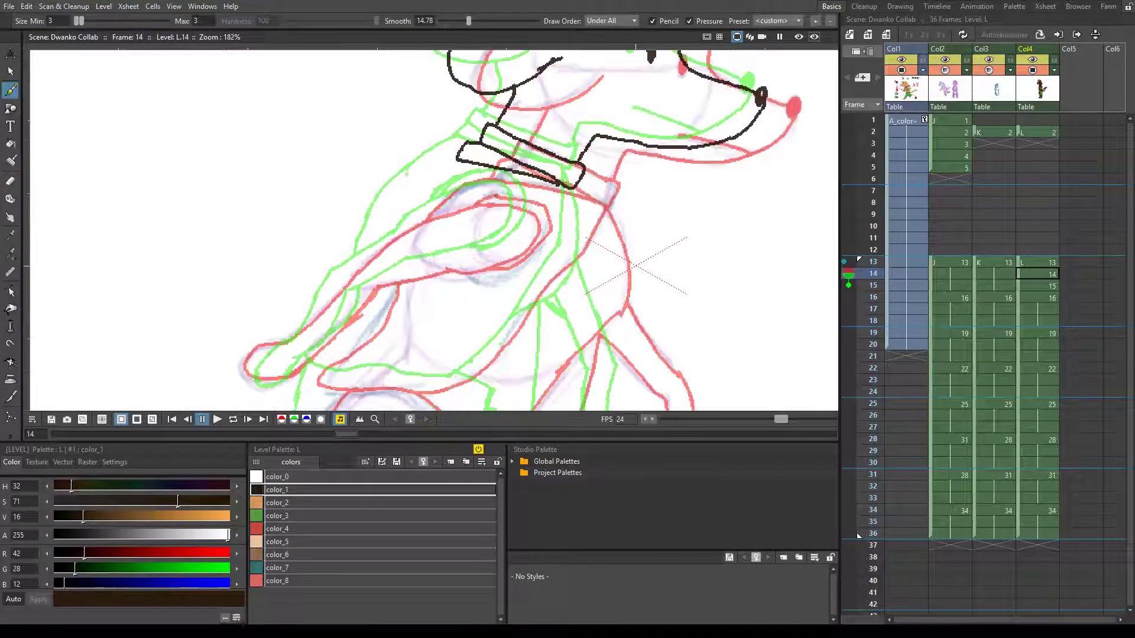
mouse_move(458, 209)
mouse_down()
mouse_move(457, 258)
mouse_move(416, 222)
mouse_up()
drag(456, 259, 428, 262)
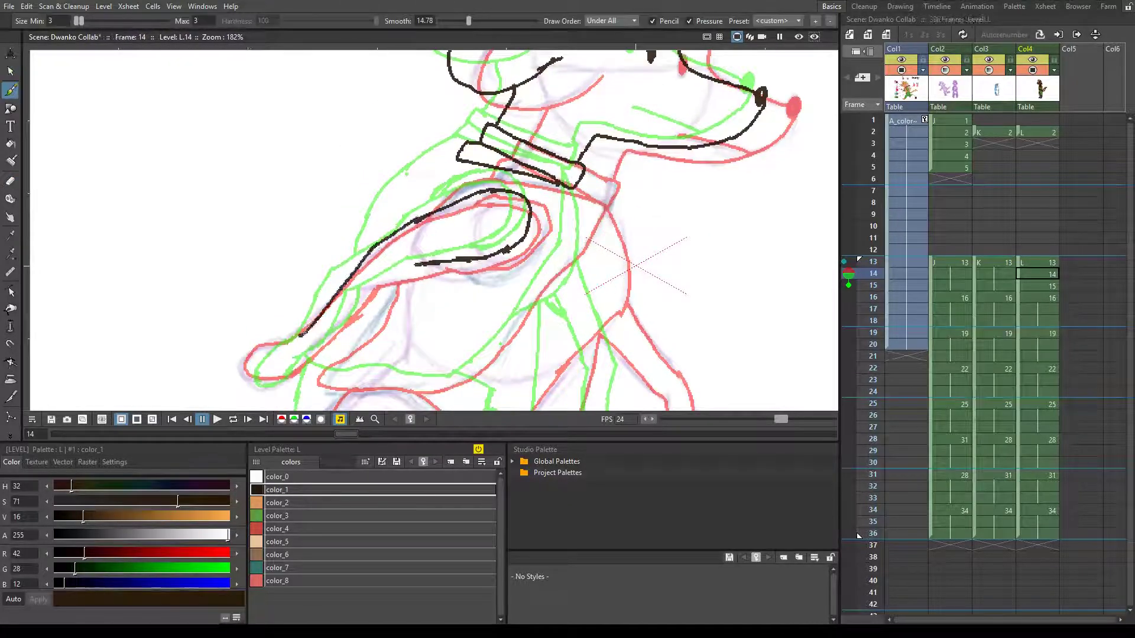
key(e)
drag(208, 309, 304, 381)
key(b)
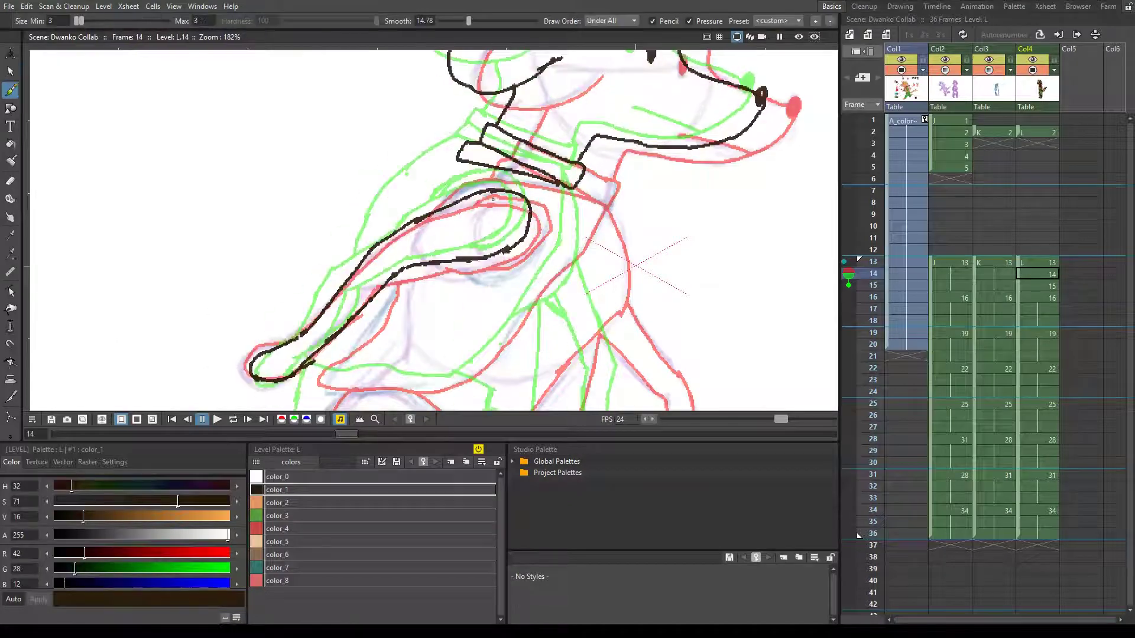
key(period)
key(comma)
- Ink the shirt's back, armhole, hem and front outline on frame 14, and save the scene
drag(452, 195, 511, 253)
key(ctrl+s)
mouse_move(461, 160)
mouse_down()
mouse_move(373, 243)
mouse_move(496, 182)
mouse_up()
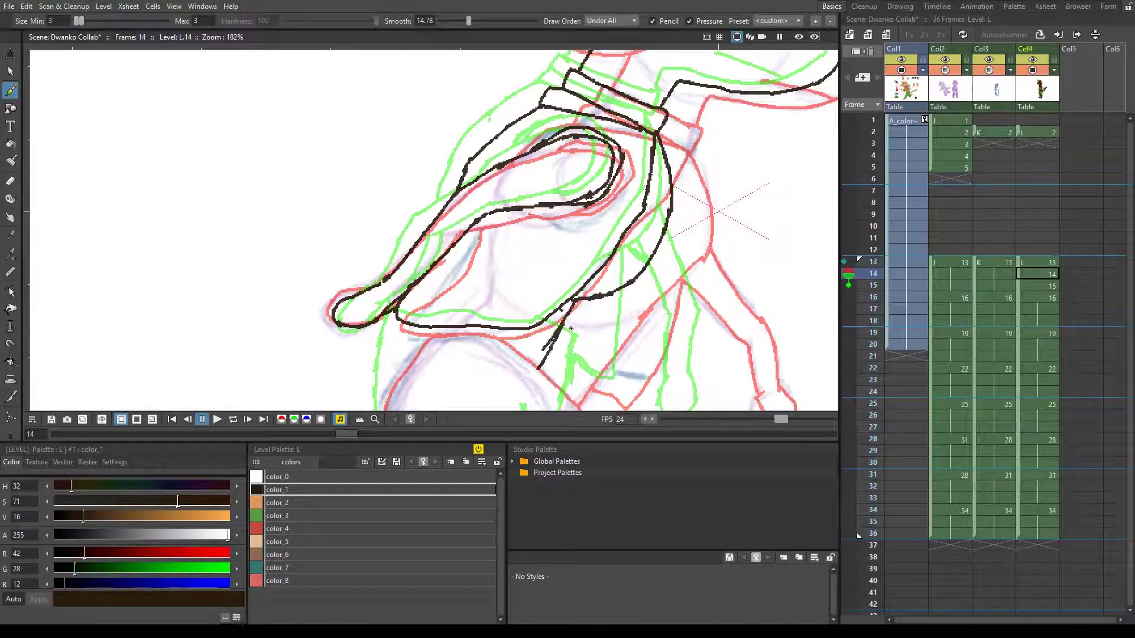
drag(555, 326, 565, 355)
- Ink the far arm and hand and the shirt's far flap on frame 14
mouse_move(650, 237)
mouse_down()
mouse_move(544, 216)
mouse_move(518, 189)
mouse_up()
drag(541, 161, 604, 312)
key(period)
key(comma)
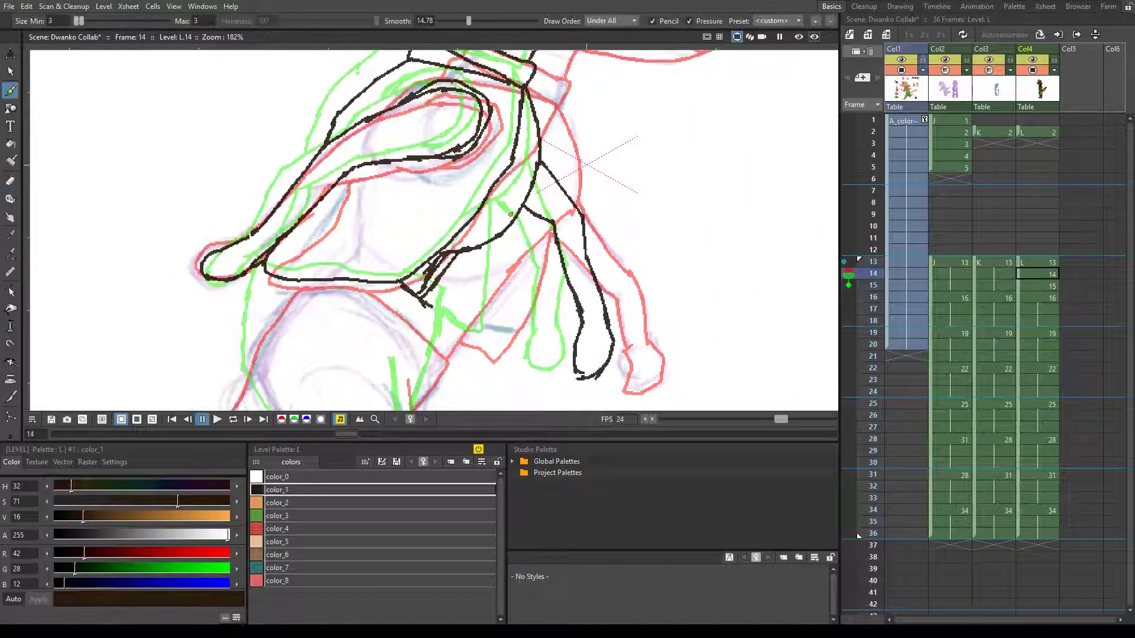
drag(521, 207, 503, 318)
- Ink the shorts' front edge and the front leg's hem on frame 14
drag(430, 308, 425, 384)
drag(440, 255, 564, 195)
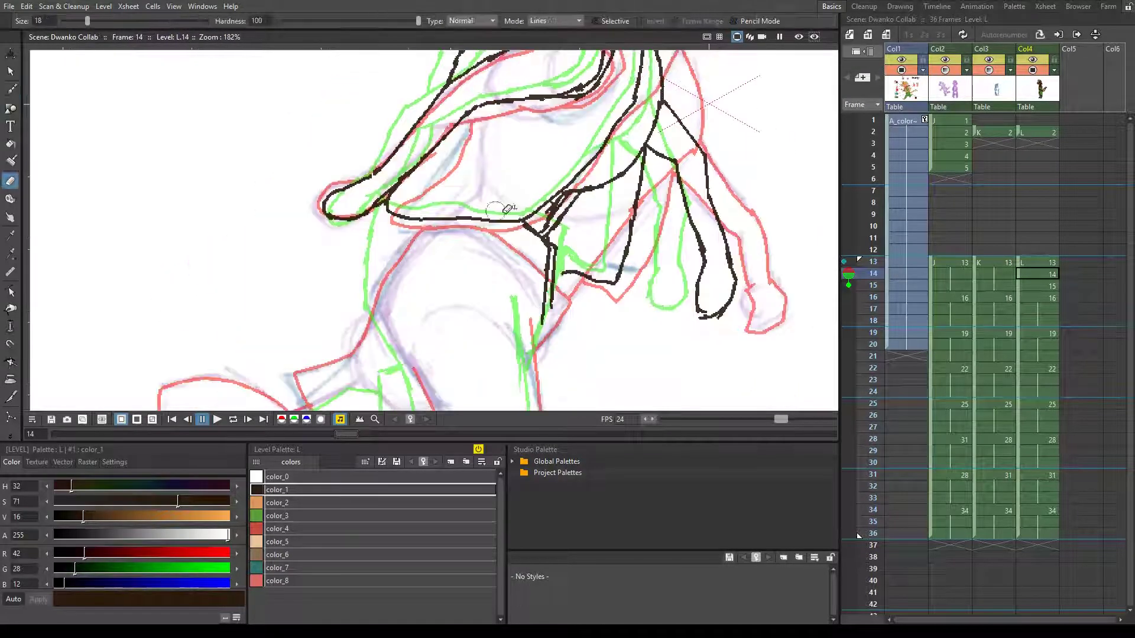
drag(551, 302, 569, 185)
drag(556, 211, 483, 378)
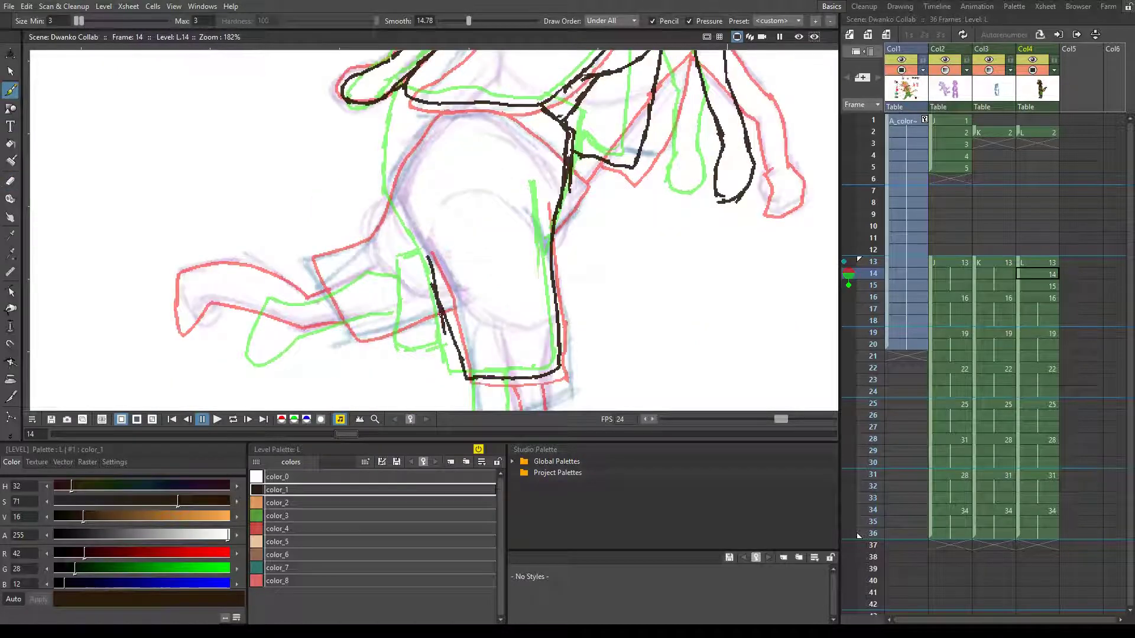
- Ink the back of the shorts and the raised leg's shorts opening on frame 14
mouse_move(443, 319)
mouse_down()
mouse_move(345, 271)
mouse_move(414, 231)
mouse_up()
key(comma)
key(period)
drag(407, 95, 390, 161)
drag(394, 176, 413, 228)
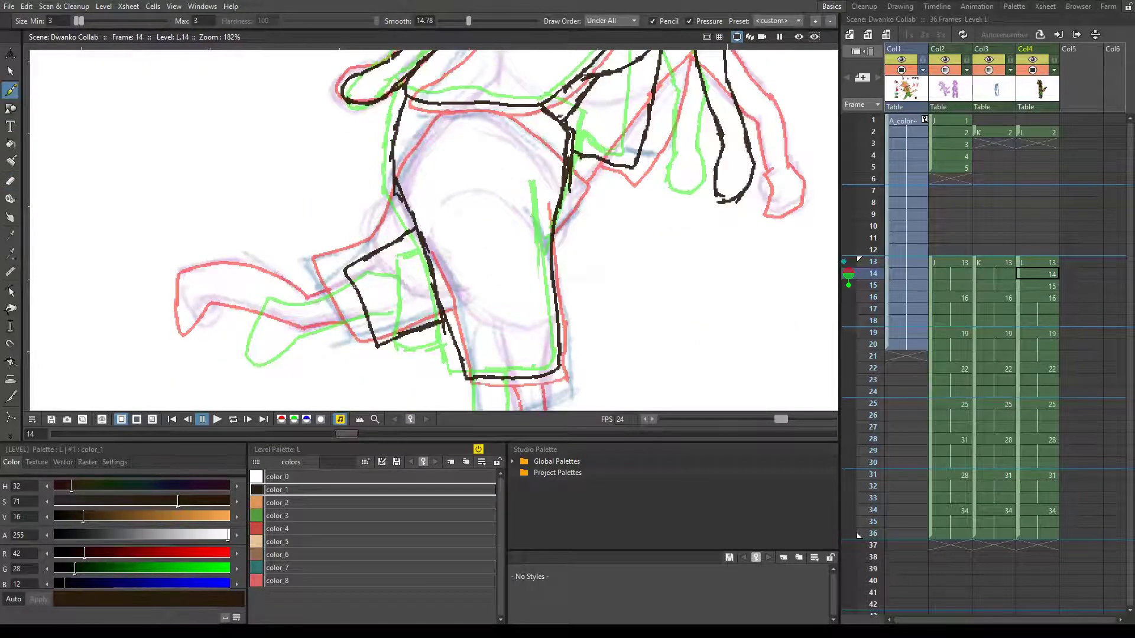
- Ink the raised lower leg and the standing leg on frame 14, and save the scene
mouse_move(353, 286)
mouse_down()
mouse_move(208, 336)
mouse_move(142, 165)
mouse_up()
drag(402, 205, 407, 273)
mouse_move(376, 208)
mouse_down()
mouse_move(413, 307)
mouse_move(491, 362)
mouse_up()
key(s)
scroll(576, 299, down, 6)
key(ctrl+s)
- Ink the head outline, snout, neck and first collar edge on frame 18
click(1043, 310)
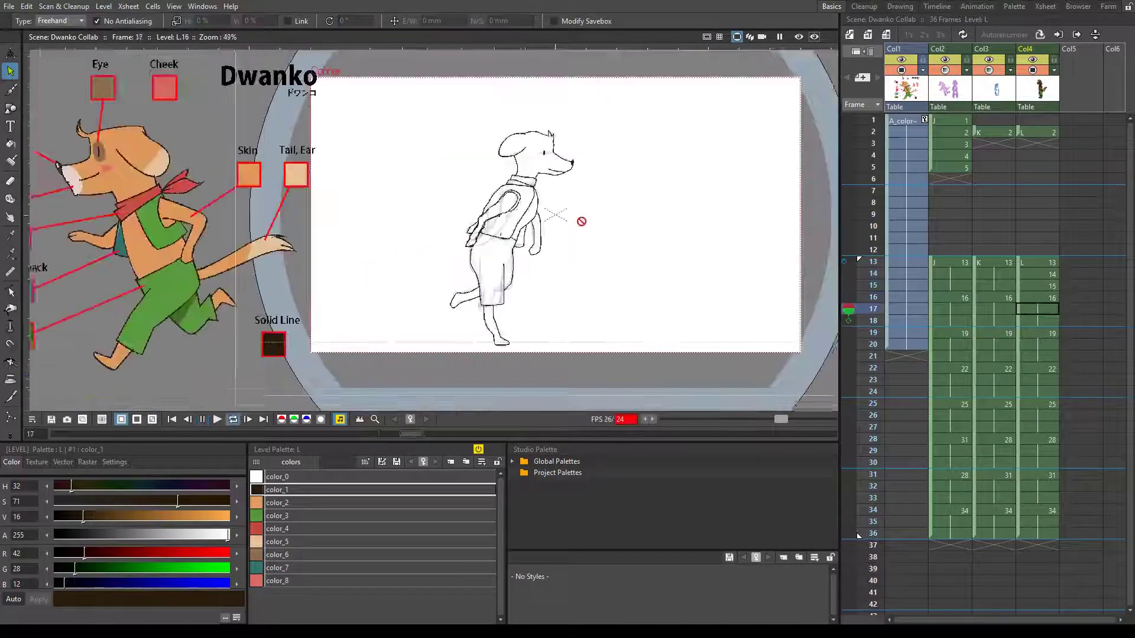
click(1043, 319)
scroll(680, 283, up, 6)
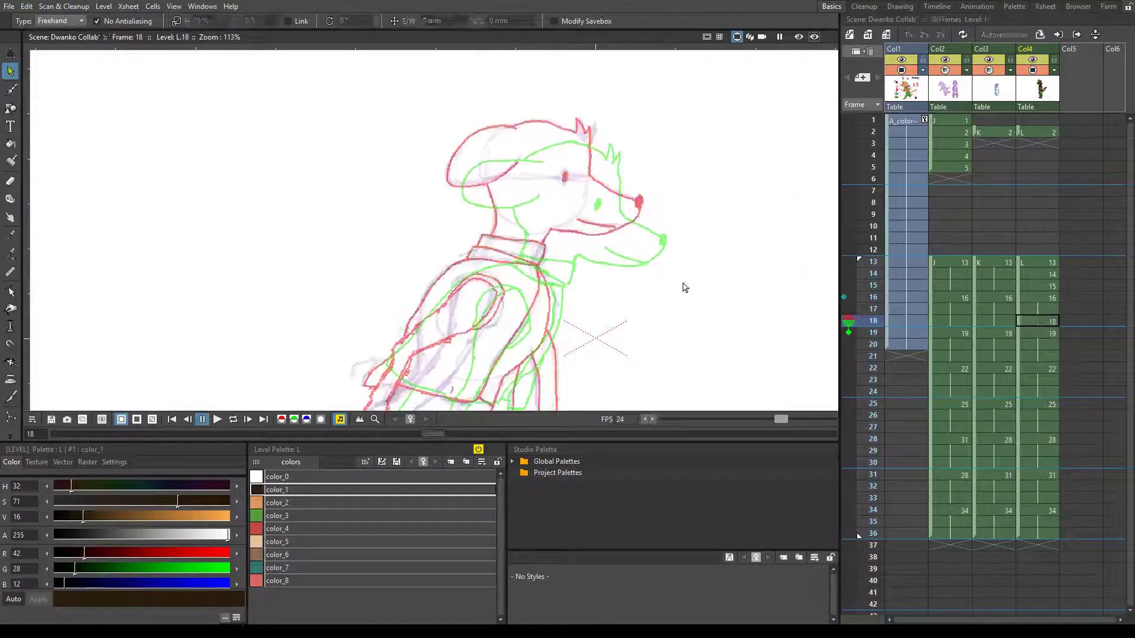
key(b)
mouse_move(685, 298)
mouse_down()
mouse_move(628, 270)
mouse_move(613, 188)
mouse_up()
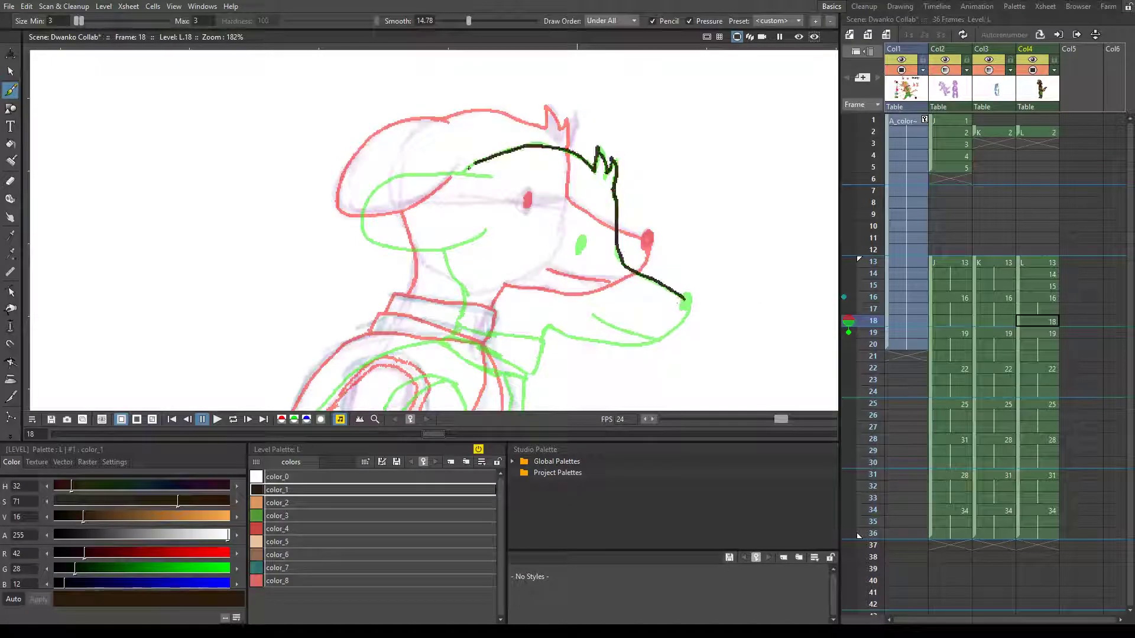
key(ctrl+s)
mouse_move(472, 163)
mouse_down()
mouse_move(444, 259)
mouse_move(458, 318)
mouse_up()
drag(531, 370, 453, 332)
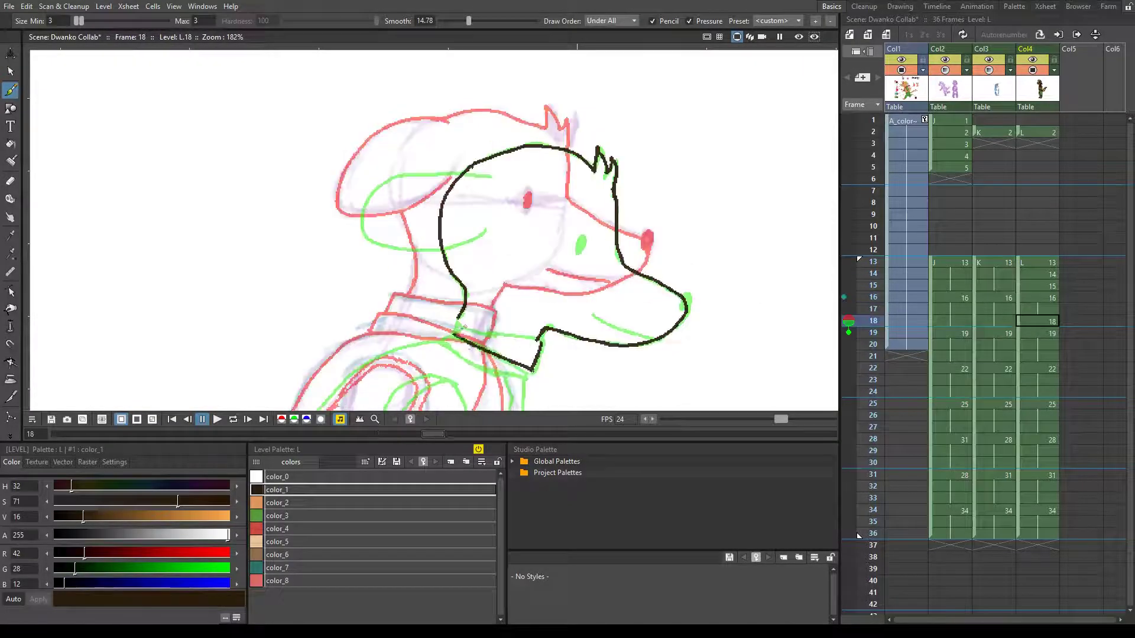
- Shift the inked head and collar on frame 18 between the neighbouring poses, ink the ear, and clear the head line inside it
key(s)
mouse_move(303, 167)
mouse_down()
mouse_move(711, 396)
mouse_move(340, 186)
mouse_up()
drag(671, 205, 657, 192)
key(b)
key(ctrl+s)
drag(372, 179, 414, 231)
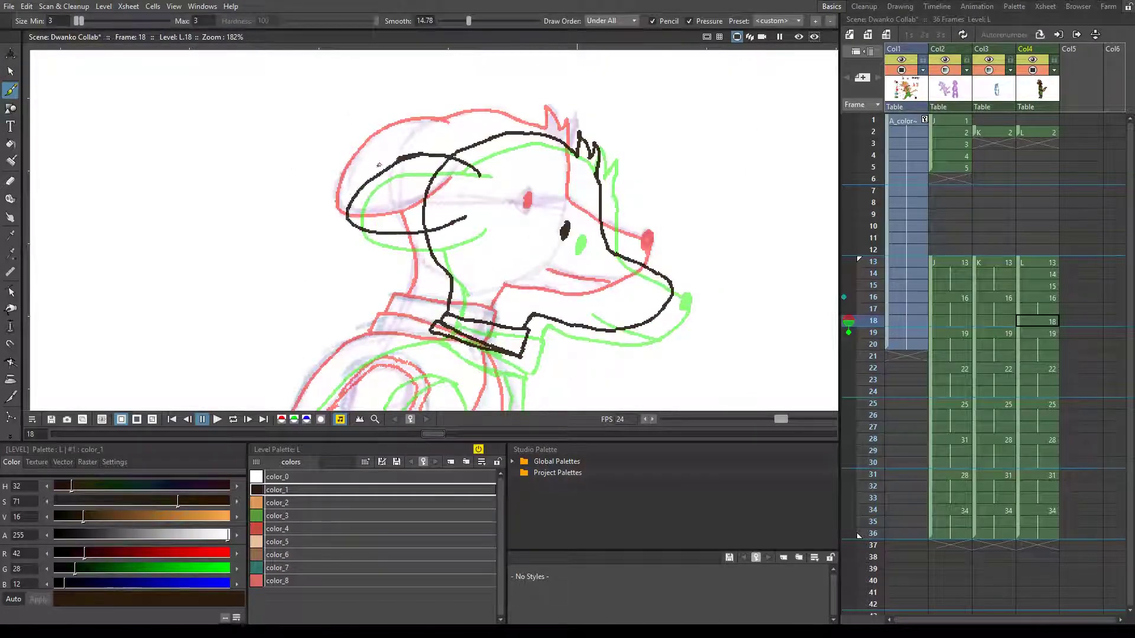
key(comma)
key(period)
key(period)
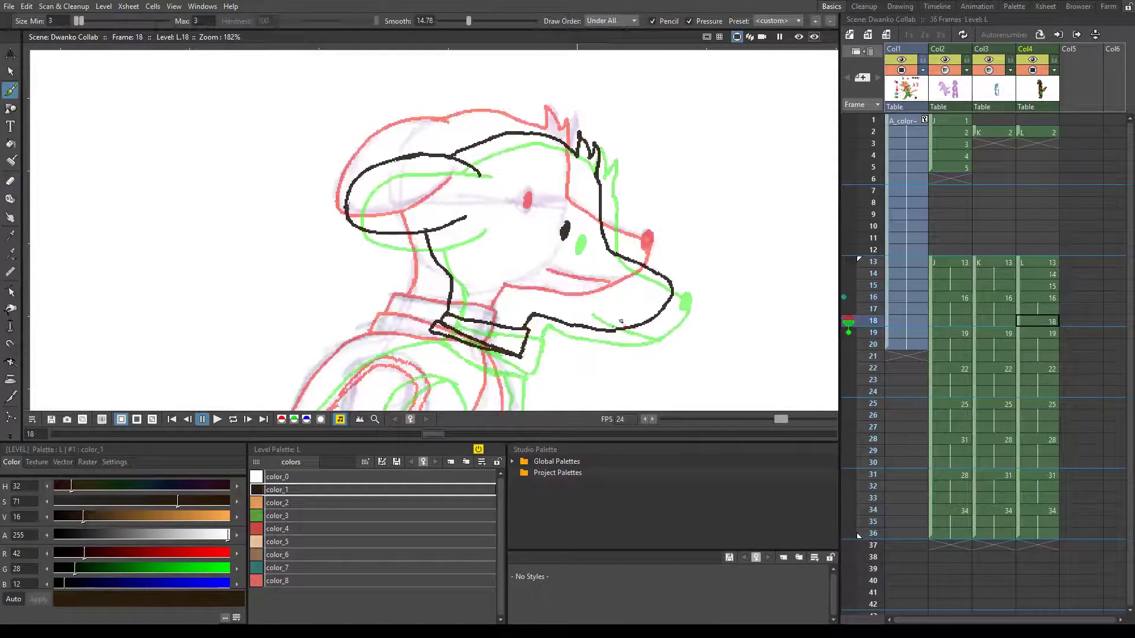
- Ink the near arm with its armhole and the shirt's back edge and hem on frame 18
mouse_move(394, 236)
mouse_down()
mouse_move(481, 227)
mouse_move(418, 264)
mouse_up()
drag(448, 162, 399, 227)
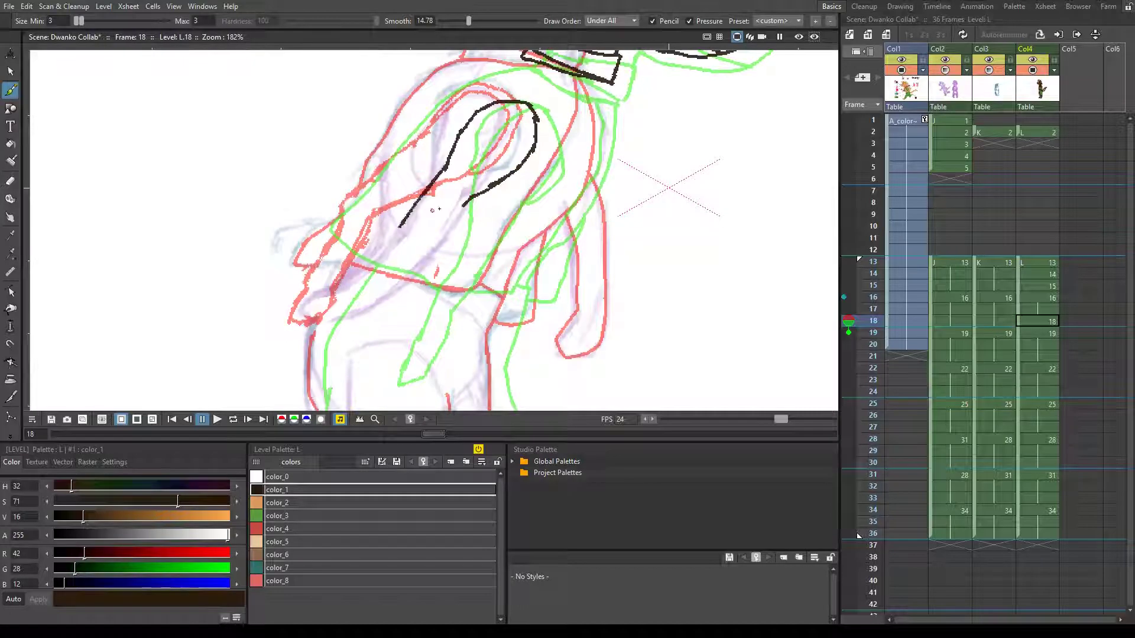
key(ctrl+z)
mouse_move(532, 127)
mouse_down()
mouse_move(391, 277)
mouse_move(467, 106)
mouse_move(539, 162)
mouse_up()
mouse_move(523, 59)
mouse_down()
mouse_move(361, 194)
mouse_move(381, 269)
mouse_up()
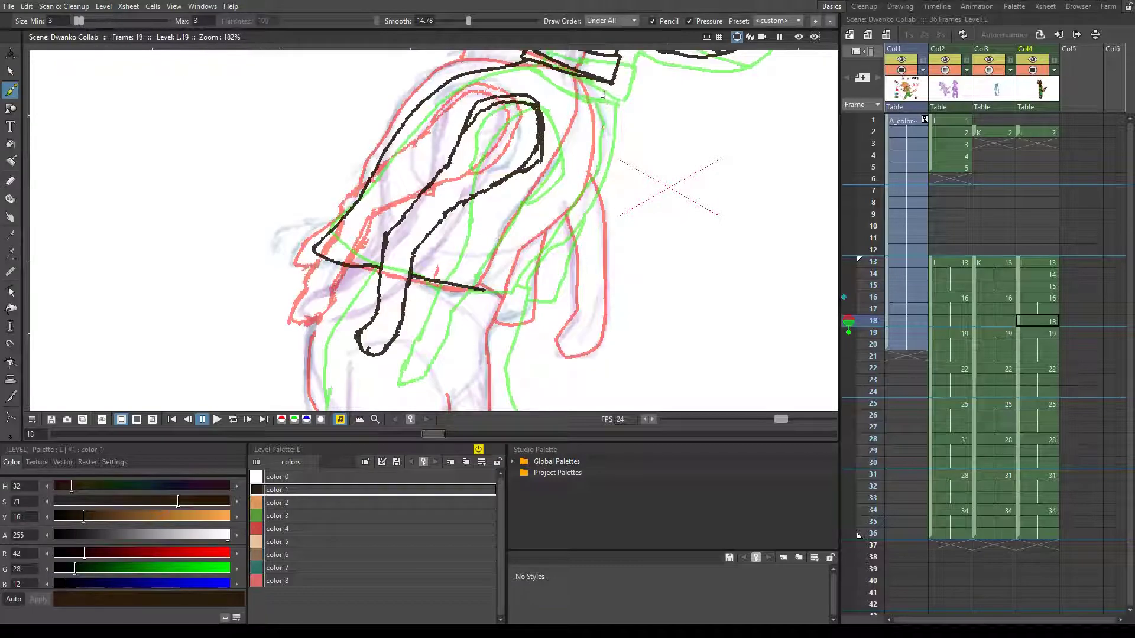
- Ink the shirt's front edge and far flap and the far arm on frame 18, and save the scene
mouse_move(604, 83)
mouse_down()
mouse_move(604, 121)
mouse_move(514, 277)
mouse_up()
mouse_move(600, 133)
mouse_down()
mouse_move(515, 254)
mouse_move(538, 299)
mouse_up()
key(period)
key(comma)
key(period)
key(comma)
key(ctrl+s)
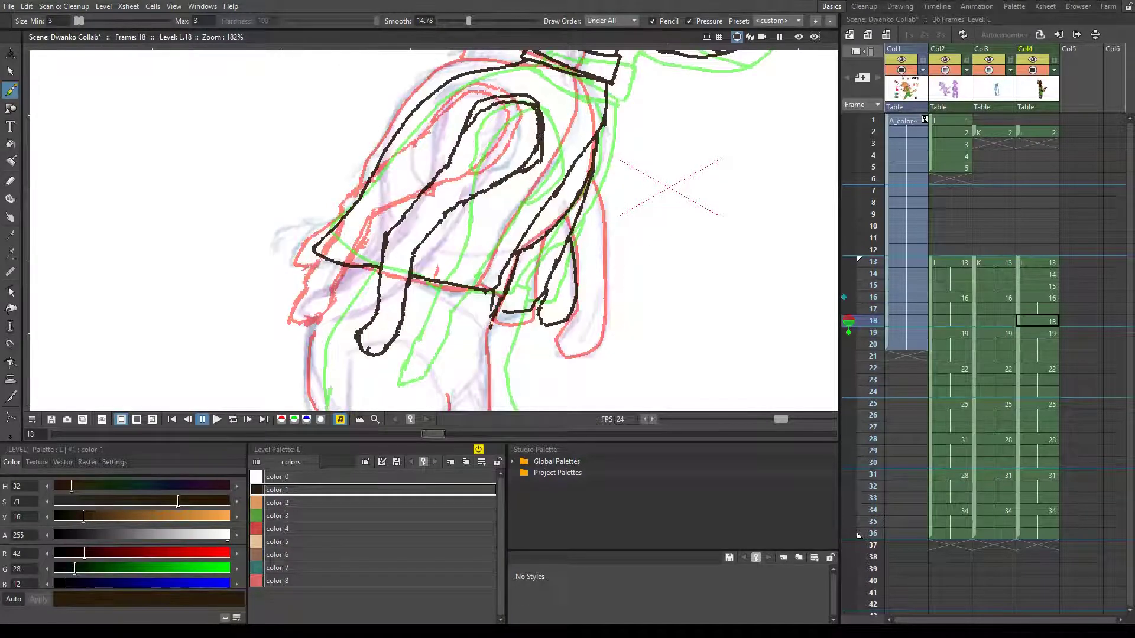
- Ink the shorts' back and front edges and both leg openings on frame 18
key(period)
key(comma)
drag(318, 289, 317, 171)
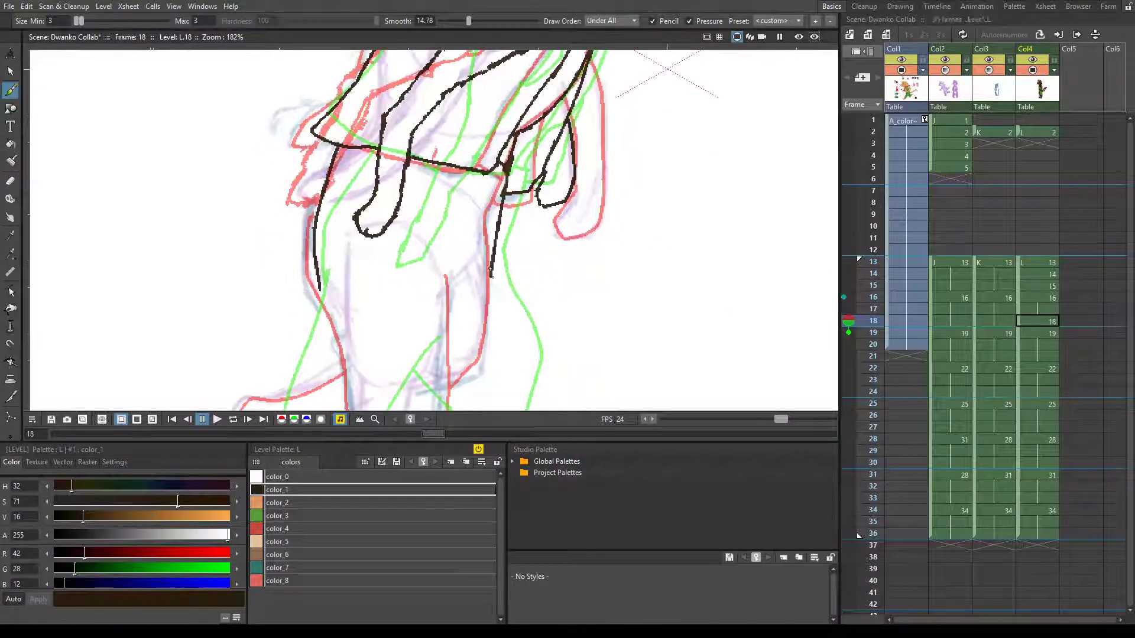
drag(490, 271, 554, 175)
drag(494, 134, 461, 261)
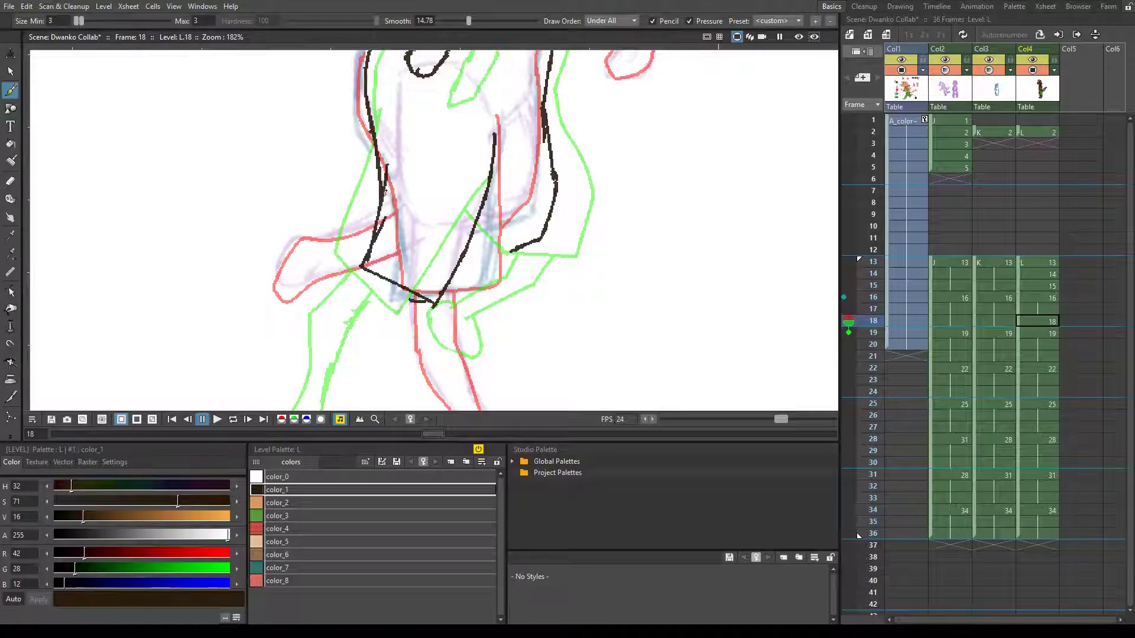
- Ink the raised lower leg and the standing leg on frame 18
key(ctrl+s)
drag(489, 322, 561, 215)
drag(544, 121, 574, 139)
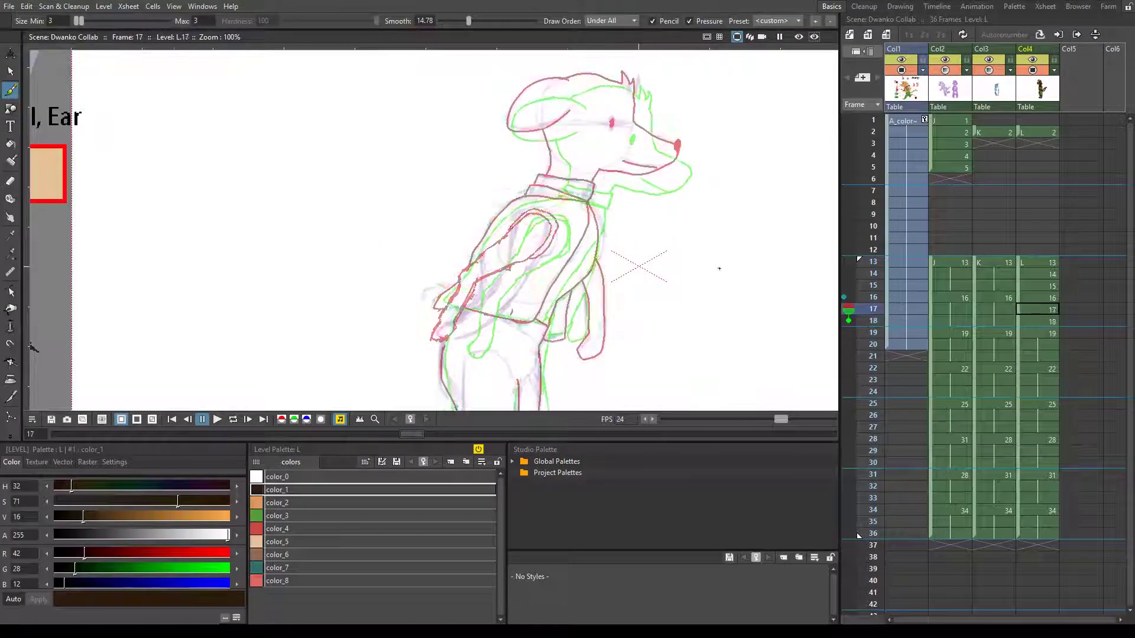
- Ink the head outline, eye, nose and collar on frame 17
scroll(651, 198, up, 3)
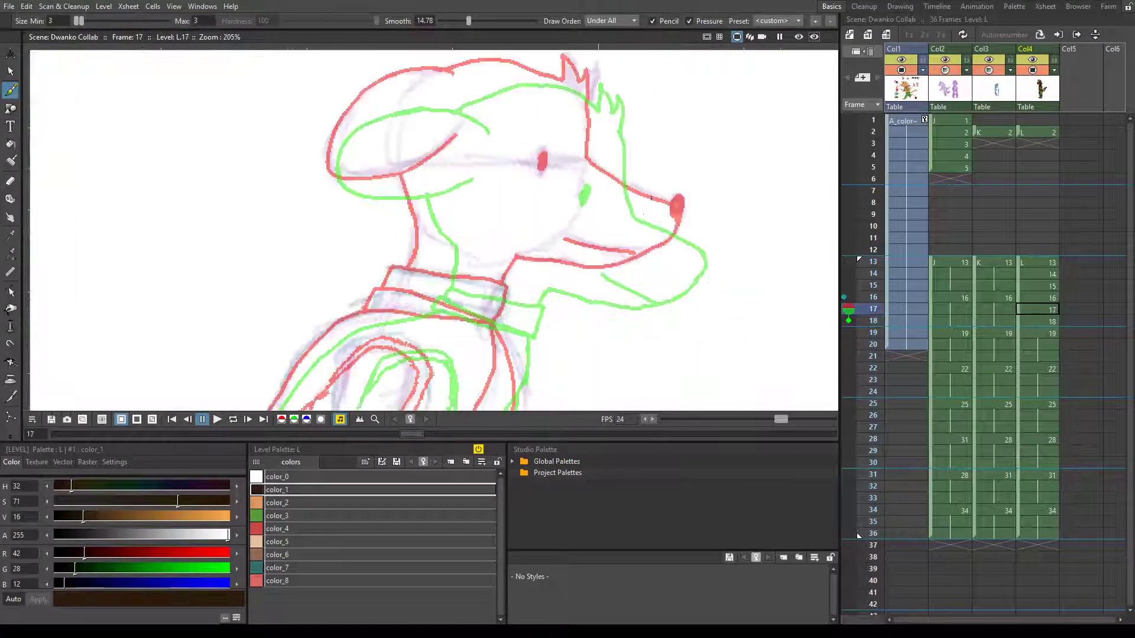
drag(535, 69, 408, 266)
drag(510, 272, 679, 201)
key(ctrl+s)
scroll(665, 140, down, 4)
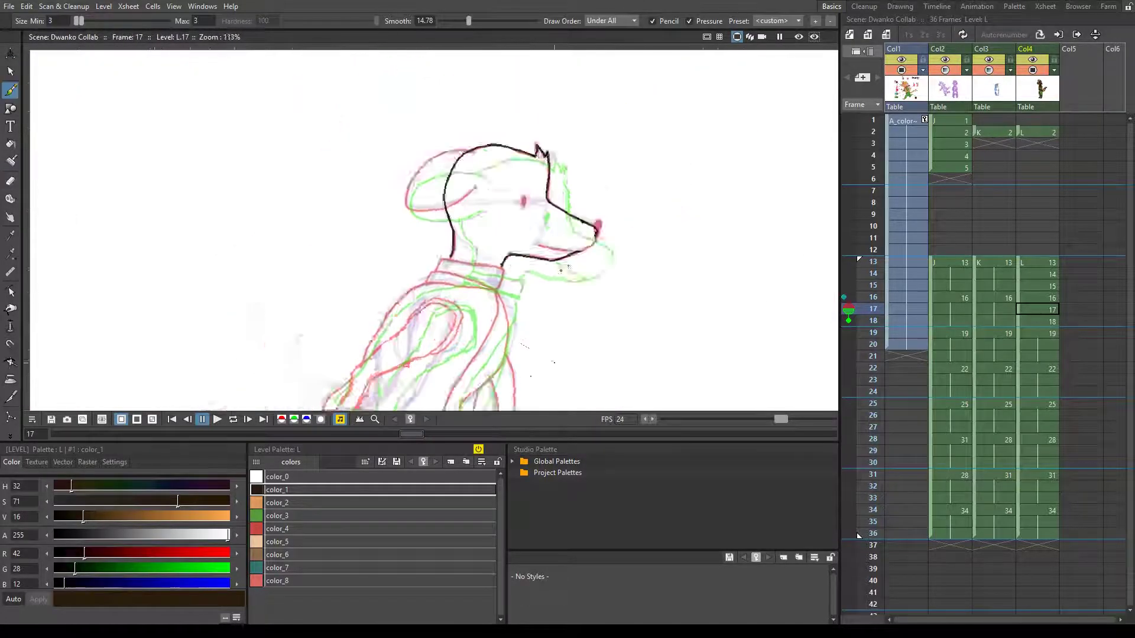
scroll(664, 140, up, 5)
scroll(664, 140, down, 2)
drag(517, 310, 512, 335)
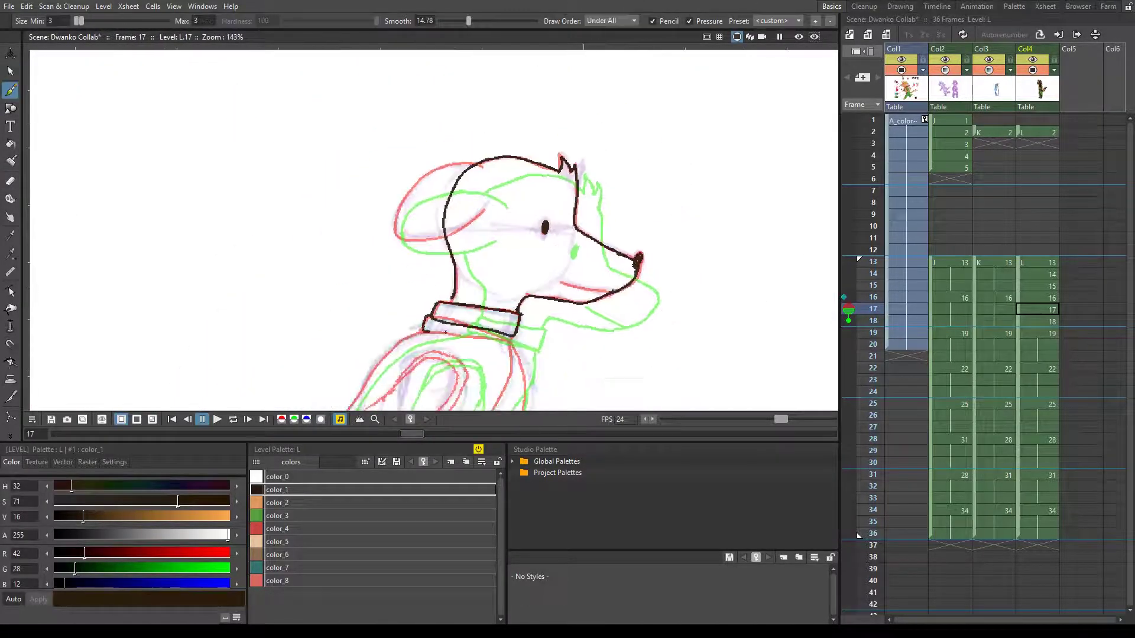
- Shift the head on frame 17 between the neighbouring poses, ink the ear, and save the scene
scroll(466, 231, up, 3)
drag(522, 139, 358, 240)
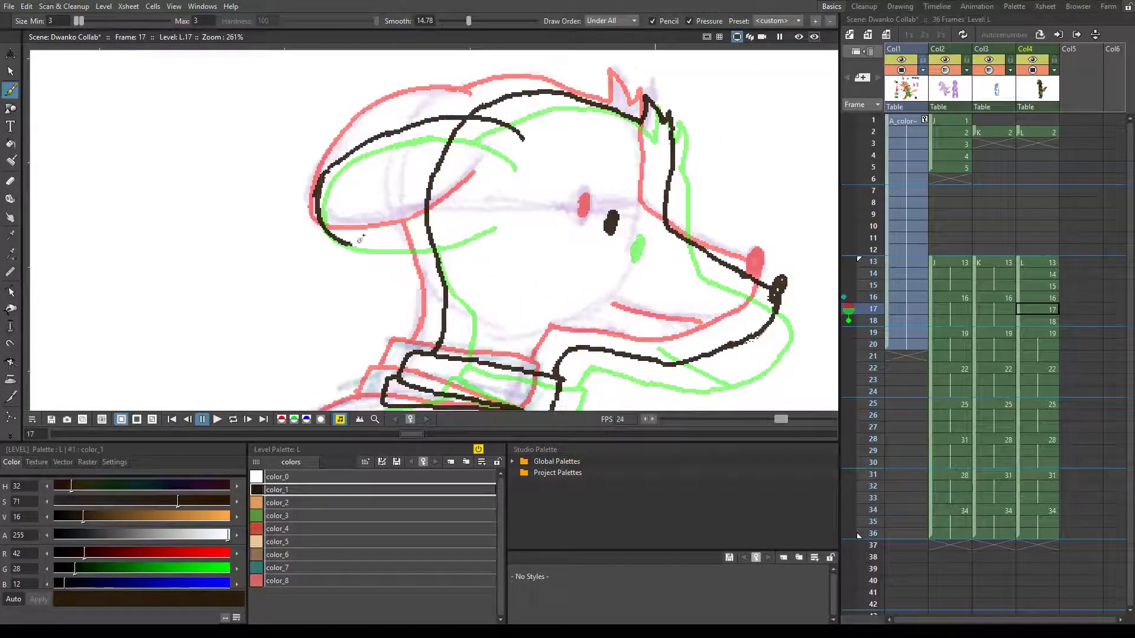
key(ctrl+s)
scroll(597, 253, down, 4)
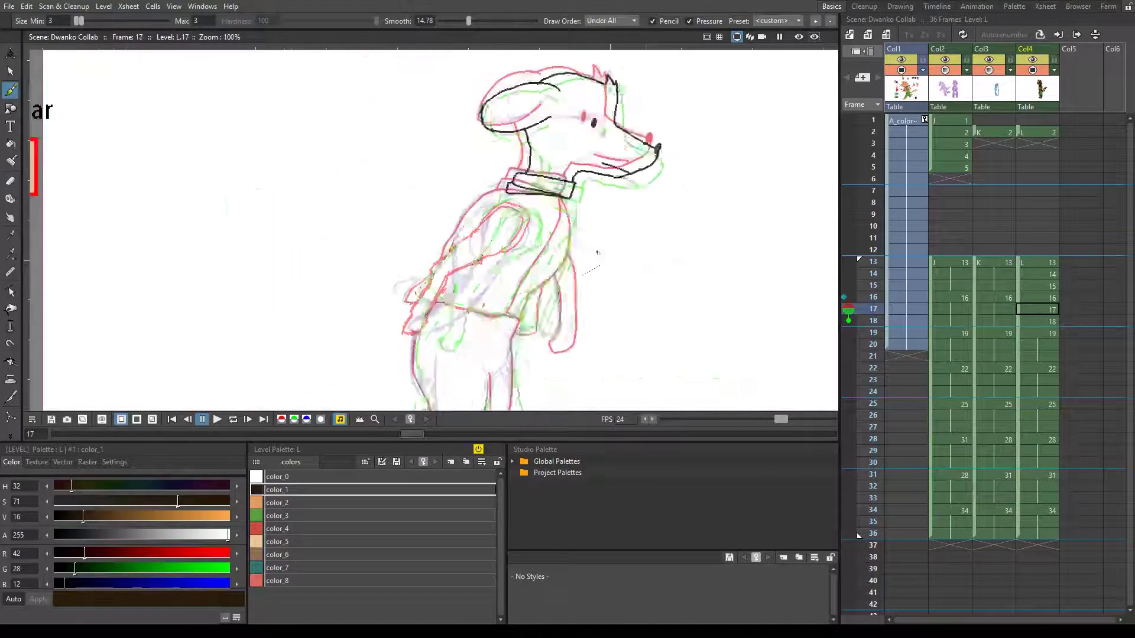
- Ink the near arm with its armhole and the shirt's back, hem, front edge and far flap on frame 17
scroll(596, 253, up, 5)
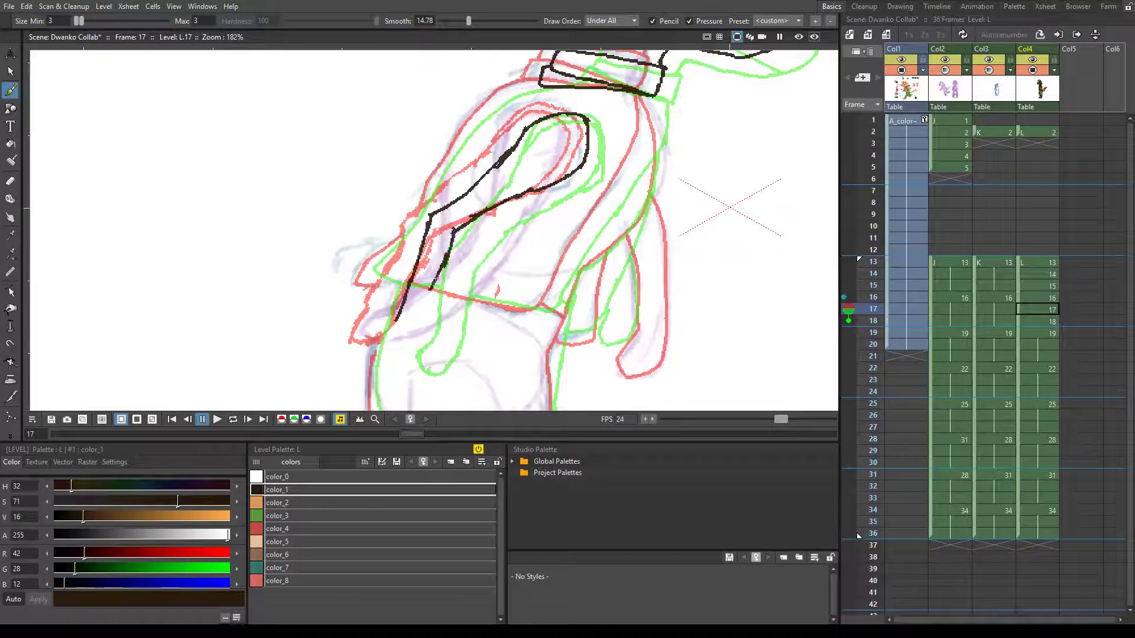
drag(591, 118, 556, 188)
drag(542, 82, 515, 91)
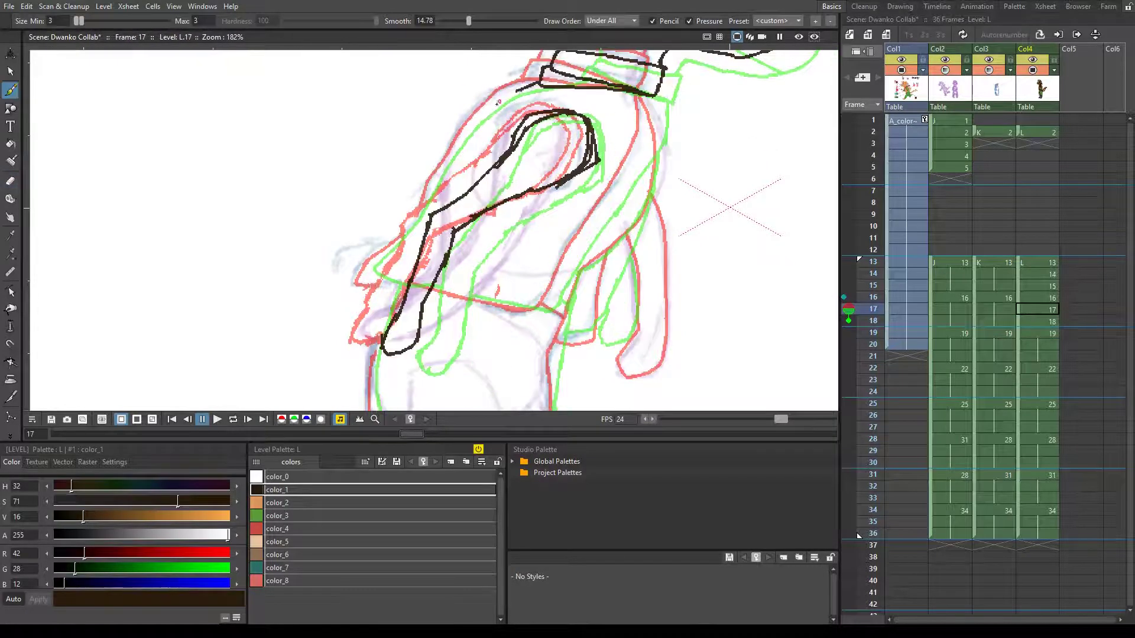
drag(648, 105, 595, 248)
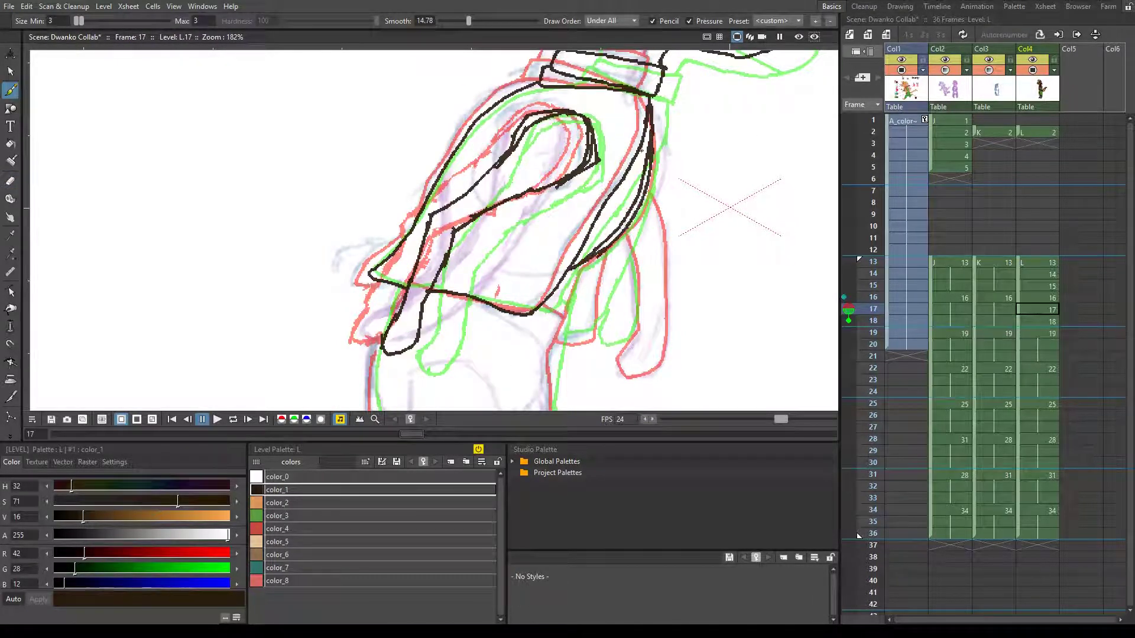
drag(638, 89, 600, 251)
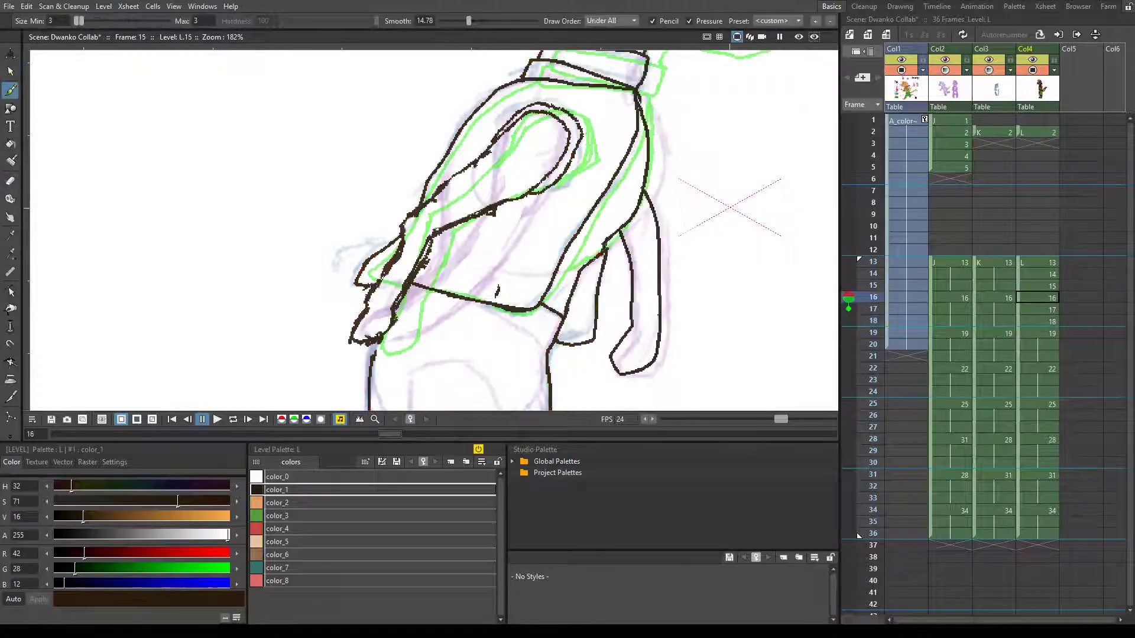
key(.)
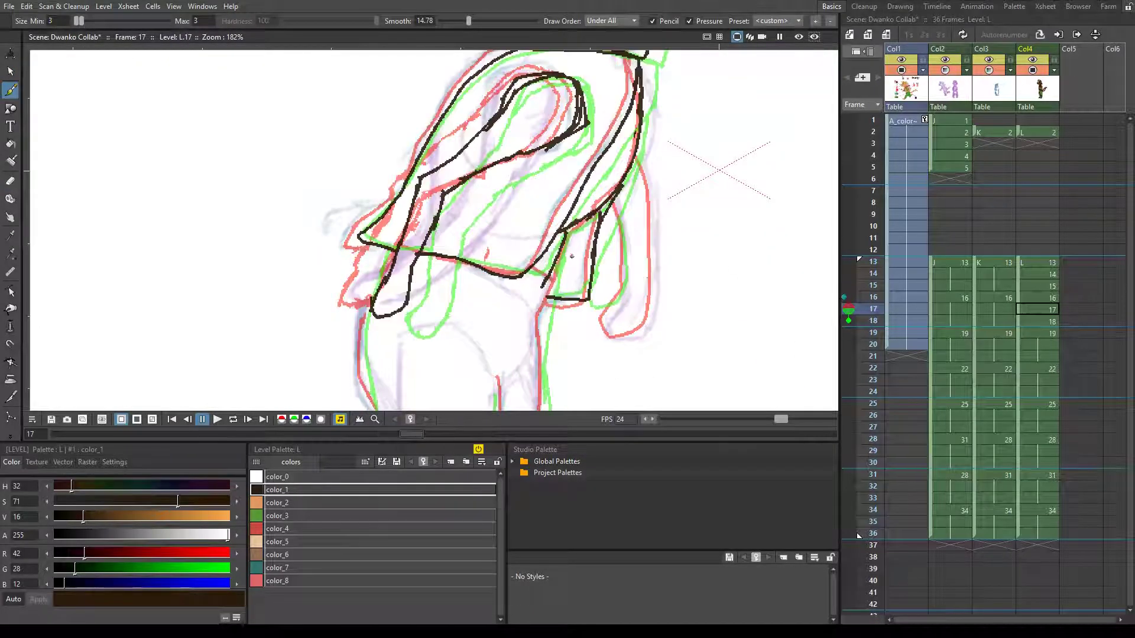
- Ink the shorts' front and back edges and the near leg's hem on frame 17
mouse_move(542, 412)
mouse_down()
mouse_move(580, 273)
mouse_move(549, 360)
mouse_up()
drag(535, 241, 522, 376)
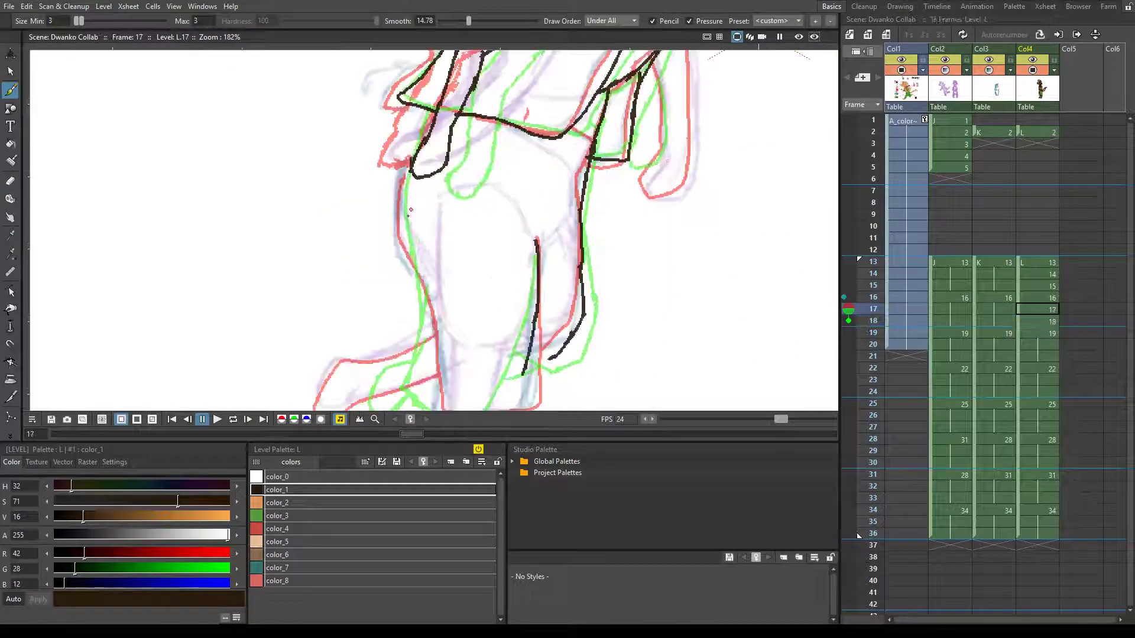
mouse_move(398, 177)
mouse_down()
mouse_move(414, 241)
mouse_move(412, 103)
mouse_up()
drag(411, 103, 419, 238)
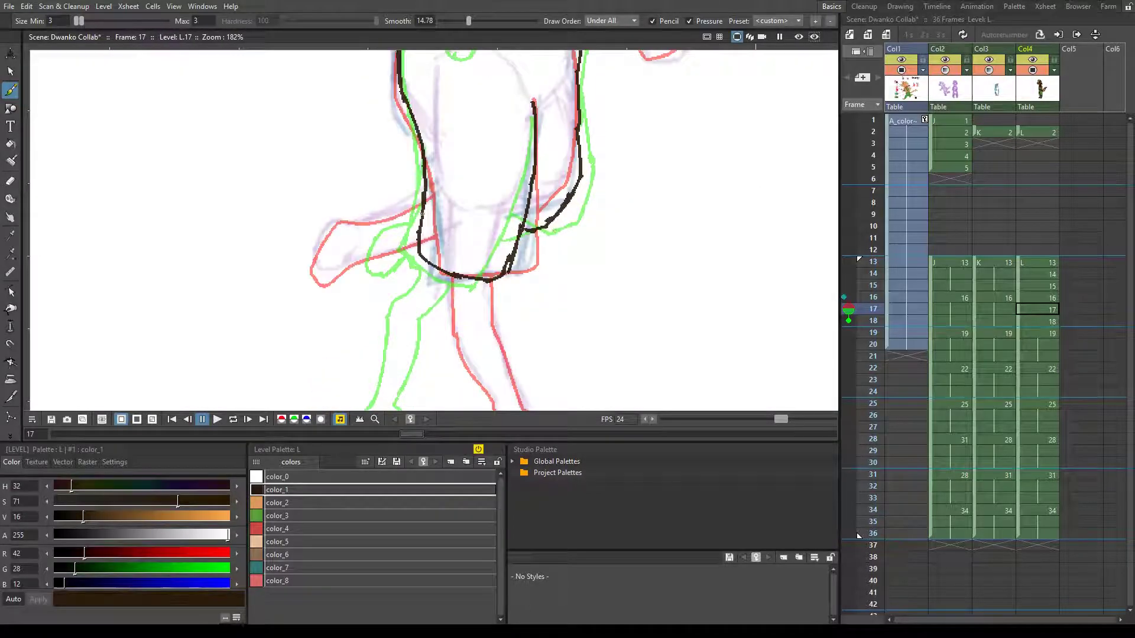
- Ink the raised lower leg and the standing leg on frame 17, and save the scene
drag(520, 342, 561, 263)
drag(513, 198, 480, 247)
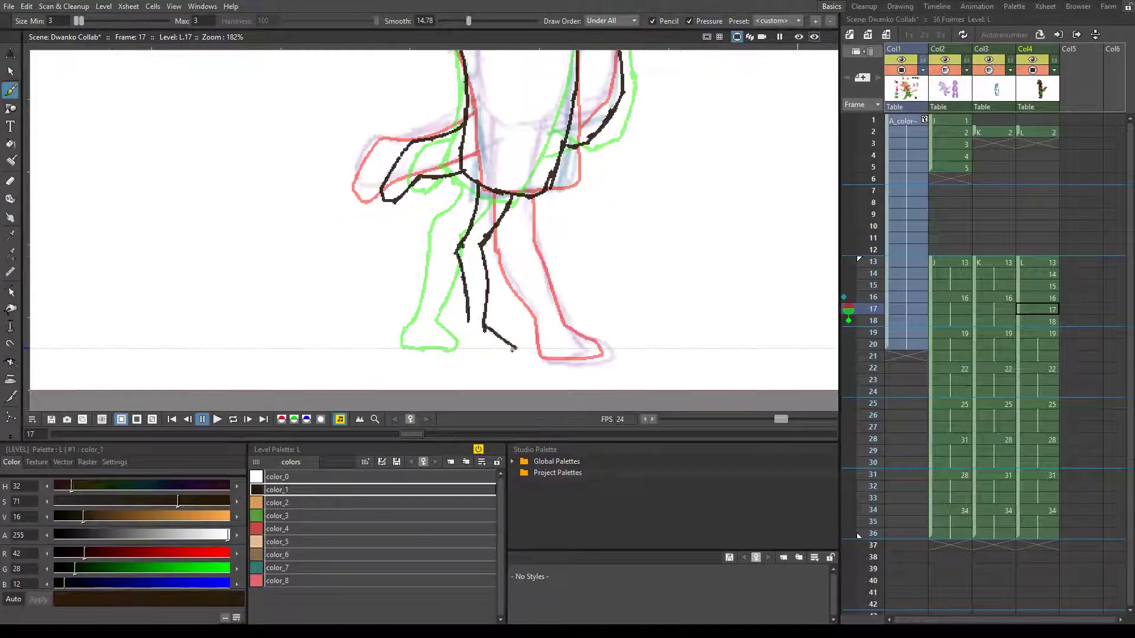
key(ctrl+s)
- Ink the head, face and collar on frame 21, shift them between the neighbouring poses, and add the ear
scroll(596, 226, up, 3)
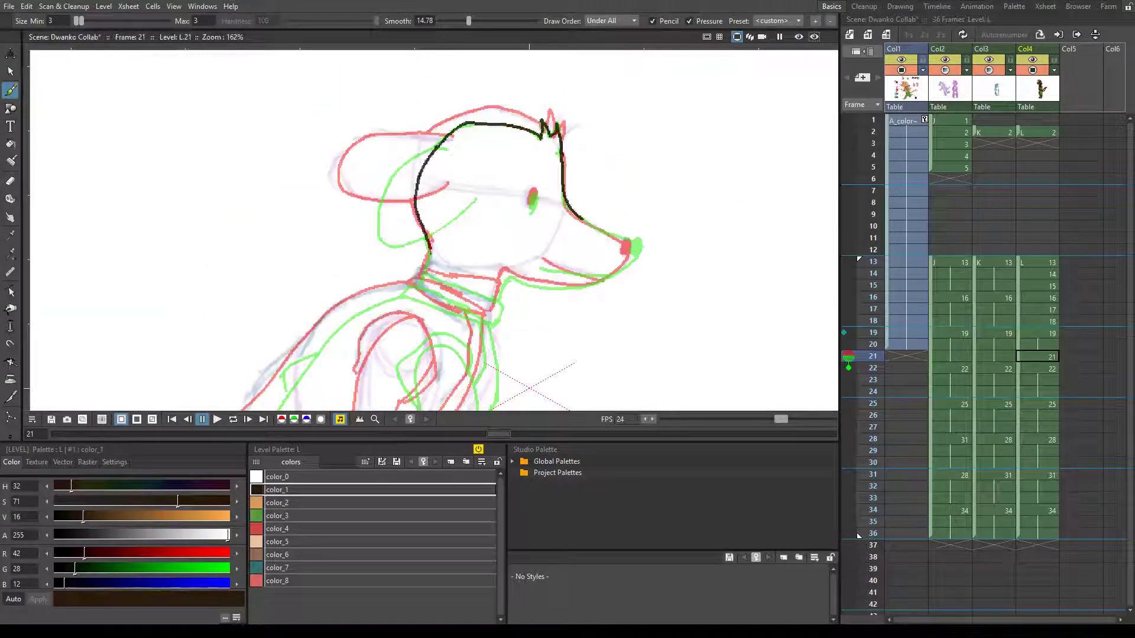
mouse_move(582, 220)
mouse_down()
mouse_move(512, 277)
mouse_move(425, 273)
mouse_up()
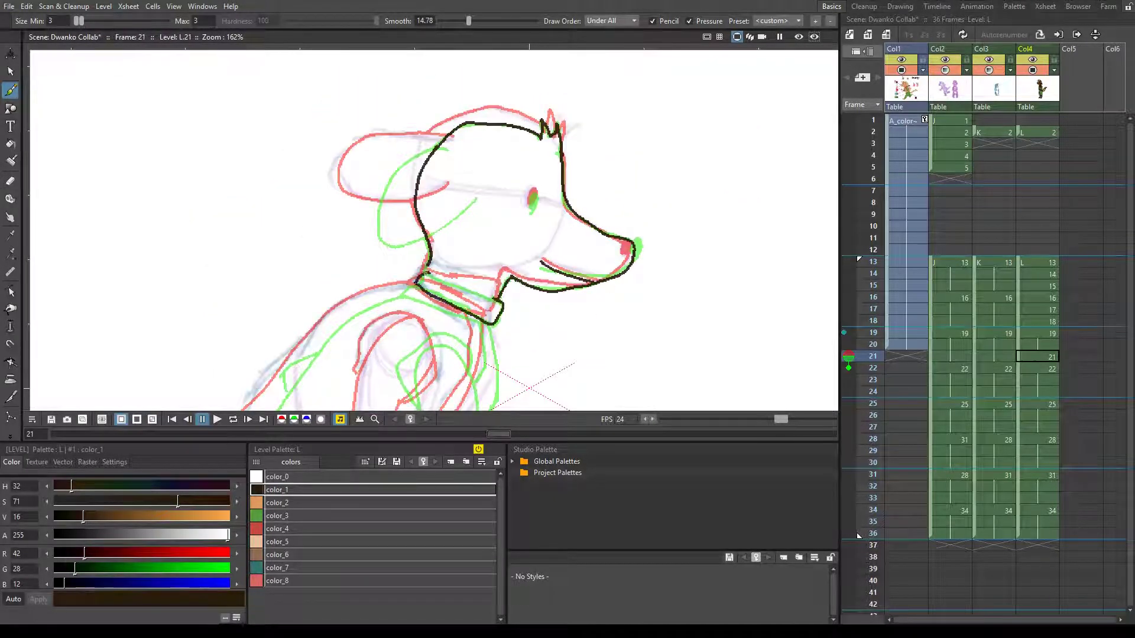
key(s)
key(ctrl+a)
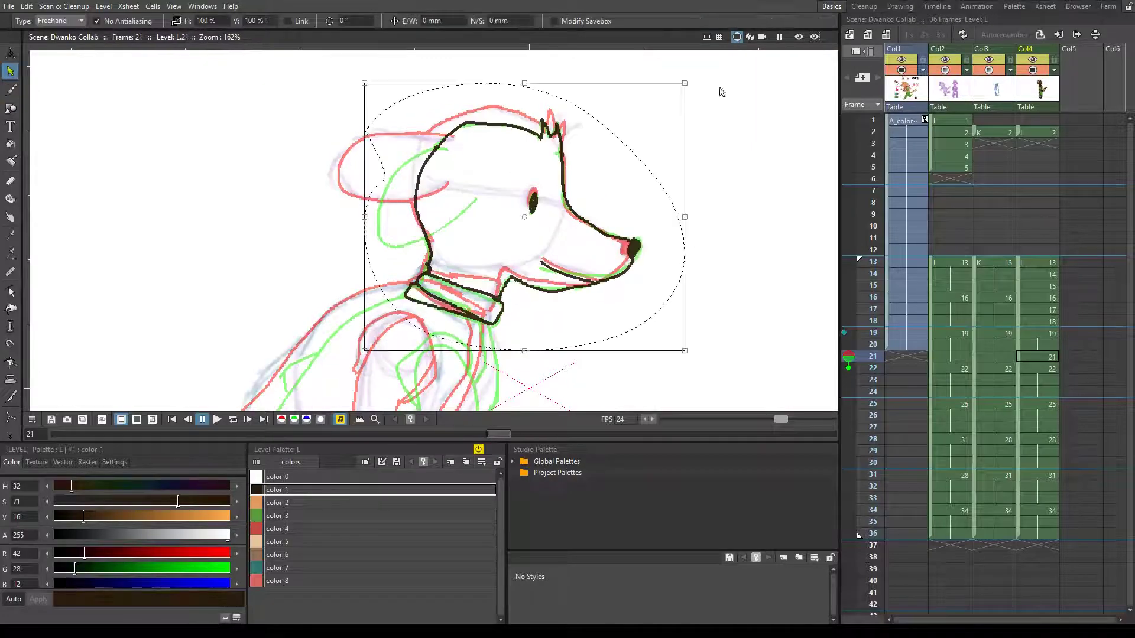
drag(722, 88, 729, 178)
key(b)
drag(453, 141, 359, 225)
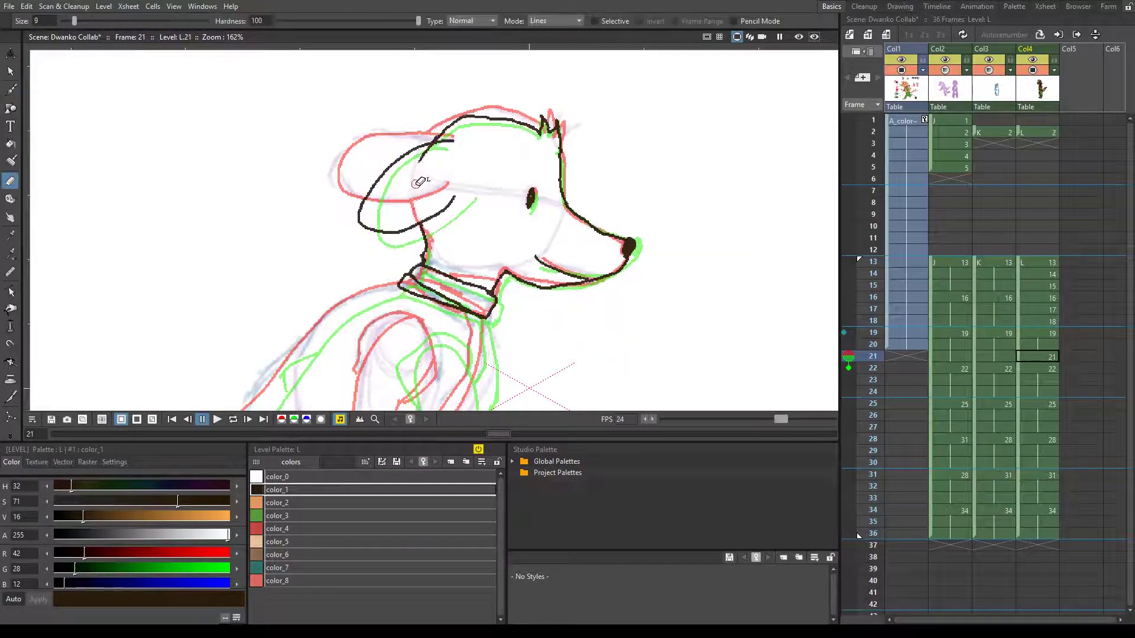
- Ink the near arm from shoulder to hand on frame 21, and save the scene
scroll(473, 237, up, 1)
mouse_move(461, 177)
mouse_down()
mouse_move(492, 143)
mouse_move(485, 269)
mouse_up()
drag(467, 166, 447, 277)
key(ctrl+s)
drag(556, 372, 538, 298)
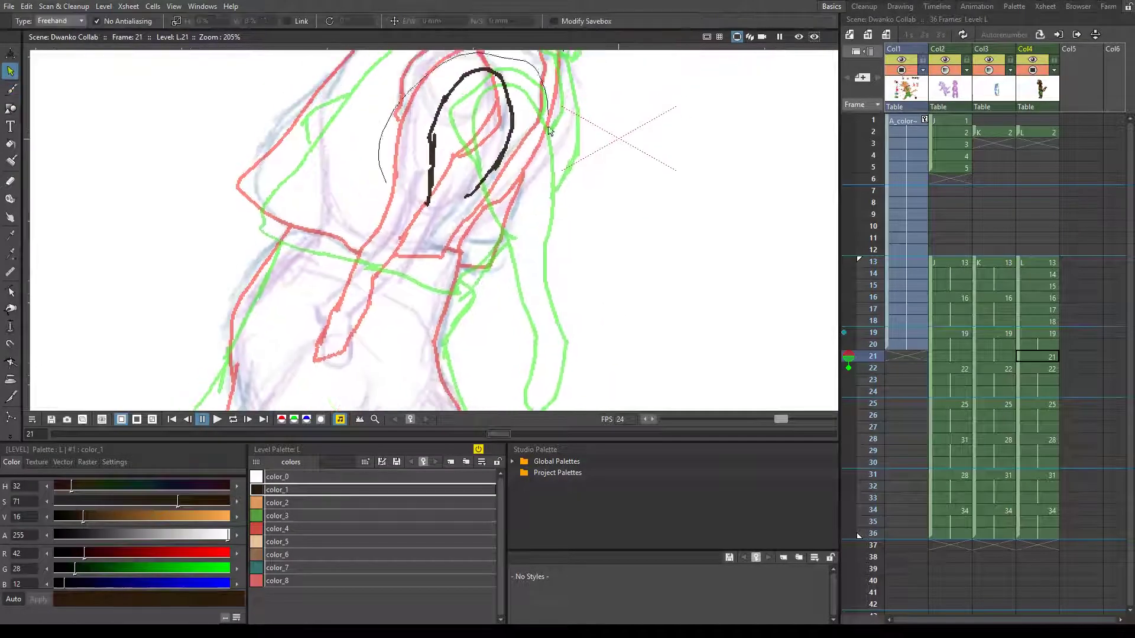
drag(440, 207, 482, 209)
drag(504, 304, 501, 416)
key(ctrl+s)
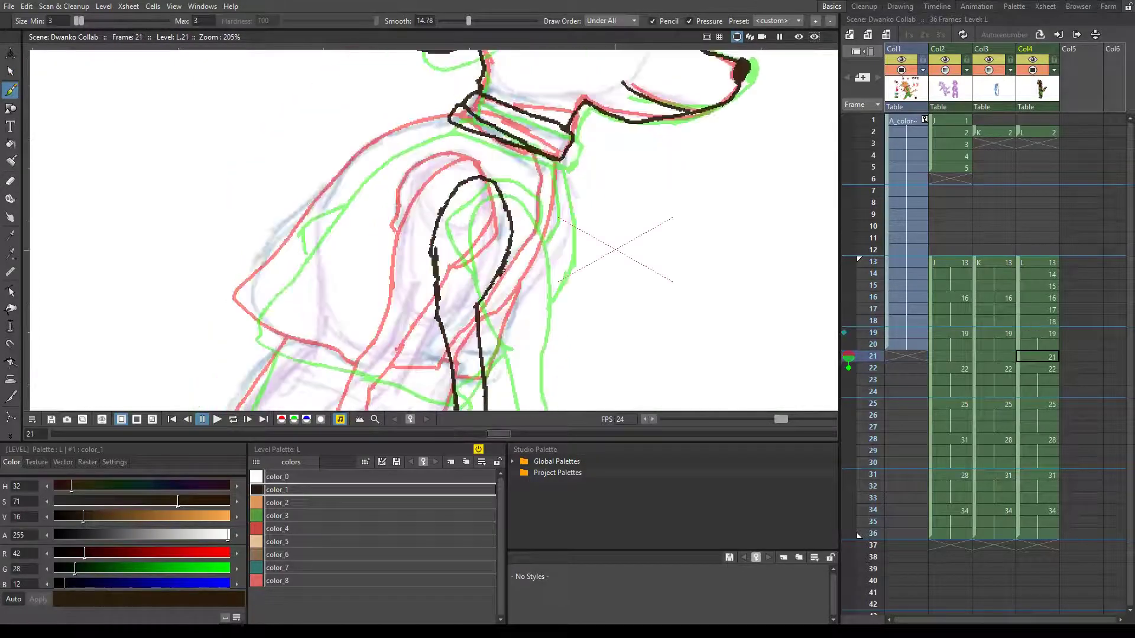
- Ink the shirt's back edge, hem and armhole on frame 21, save, and compare with the adjacent frames
drag(451, 121, 288, 348)
key(ctrl+s)
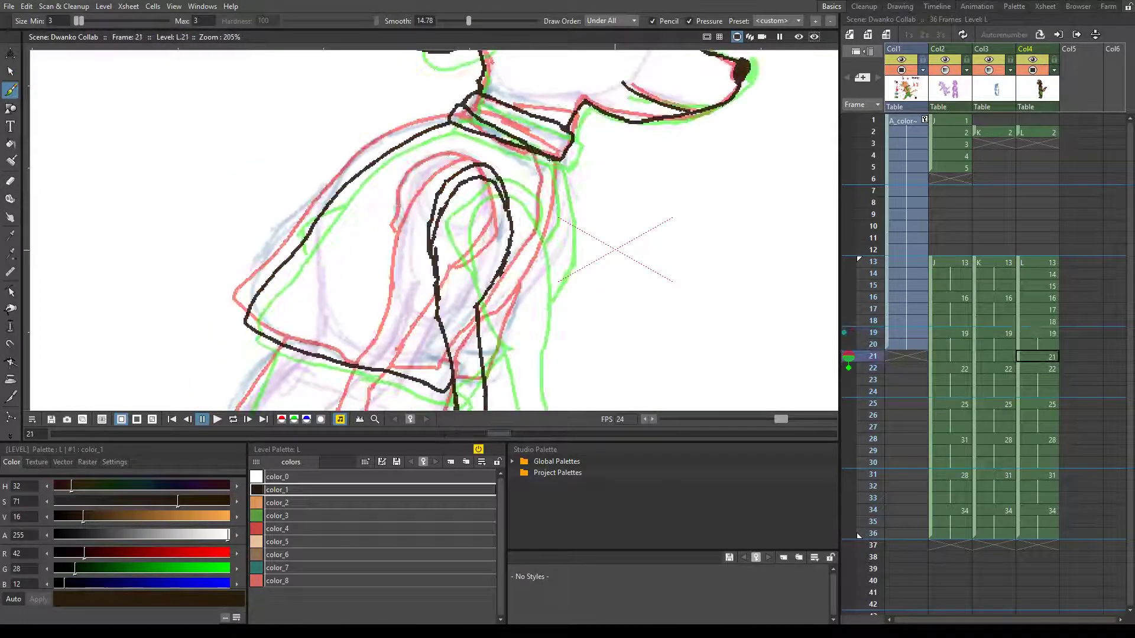
key(Up)
key(Up)
key(Down)
key(Down)
- Ink the shorts' outer edges and both leg openings on frame 21, and erase the stray line at the crotch
mouse_move(498, 313)
mouse_down()
mouse_move(527, 224)
mouse_move(589, 278)
mouse_move(579, 130)
mouse_up()
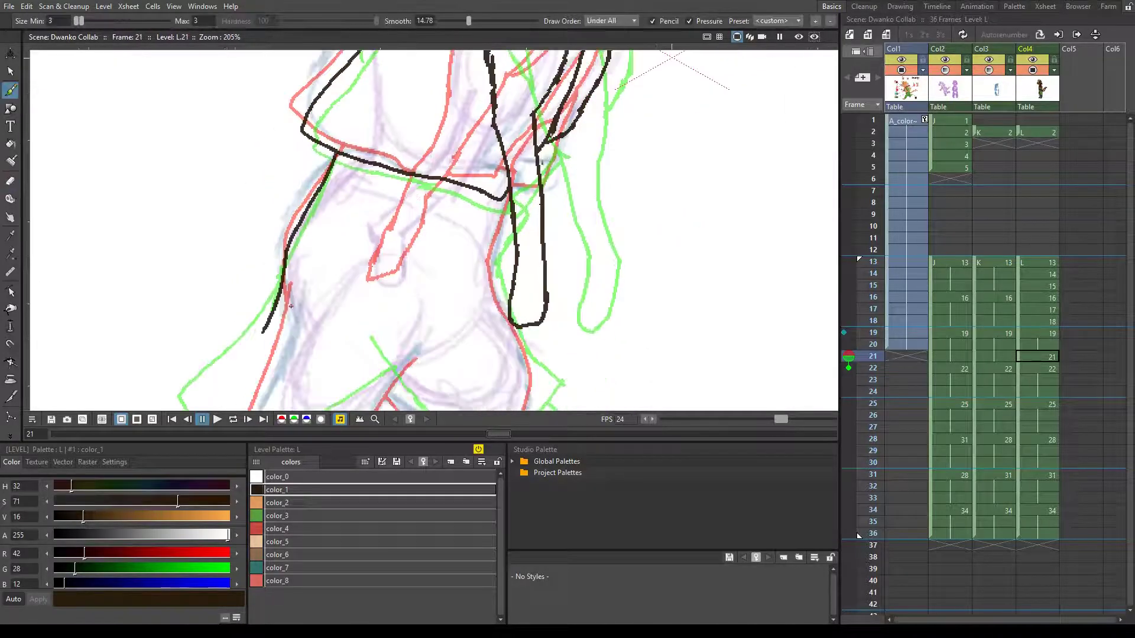
drag(472, 354, 461, 195)
drag(339, 166, 289, 259)
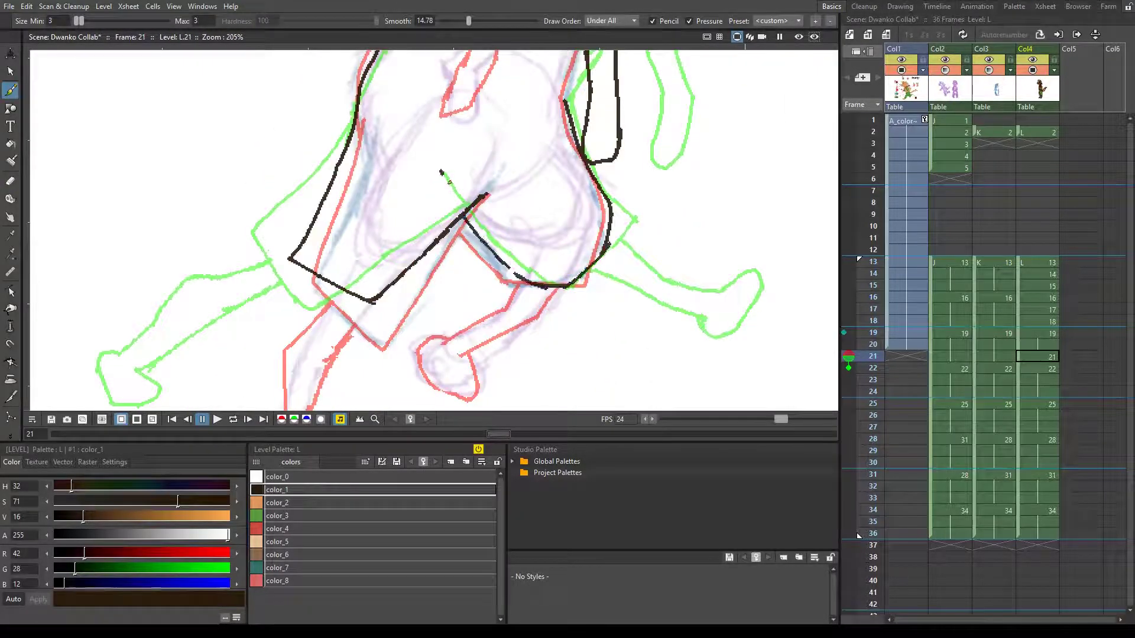
key(e)
mouse_move(436, 169)
mouse_down()
mouse_move(489, 247)
mouse_move(487, 178)
mouse_up()
key(b)
key(Up)
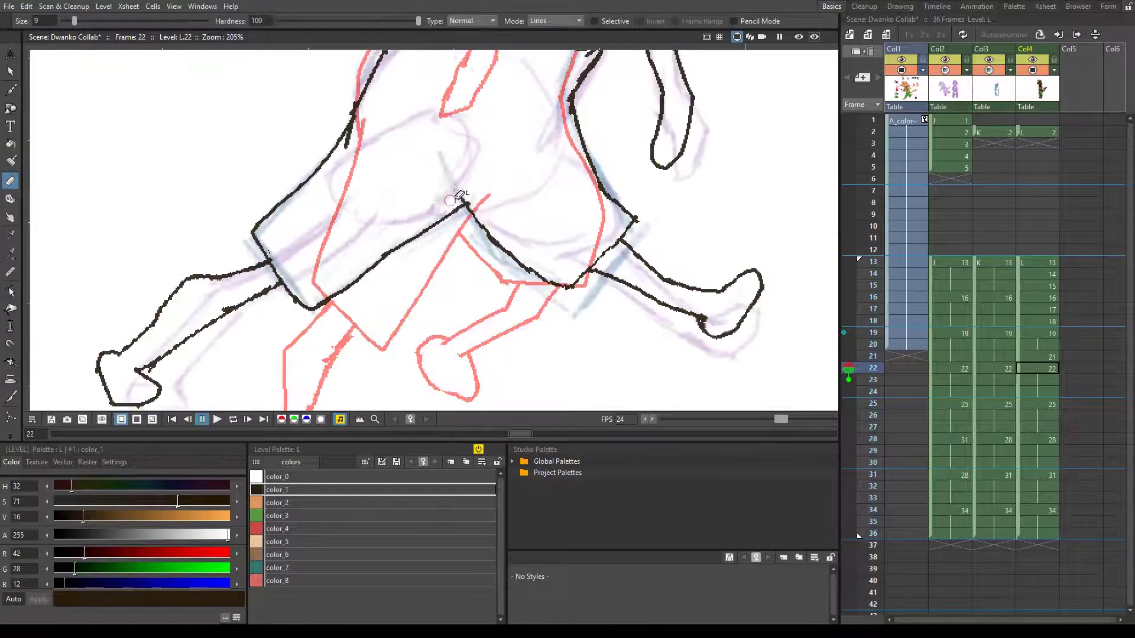
- Ink both lower legs with their feet below the shorts on frame 21, and save the scene
key(ctrl+s)
key(Down)
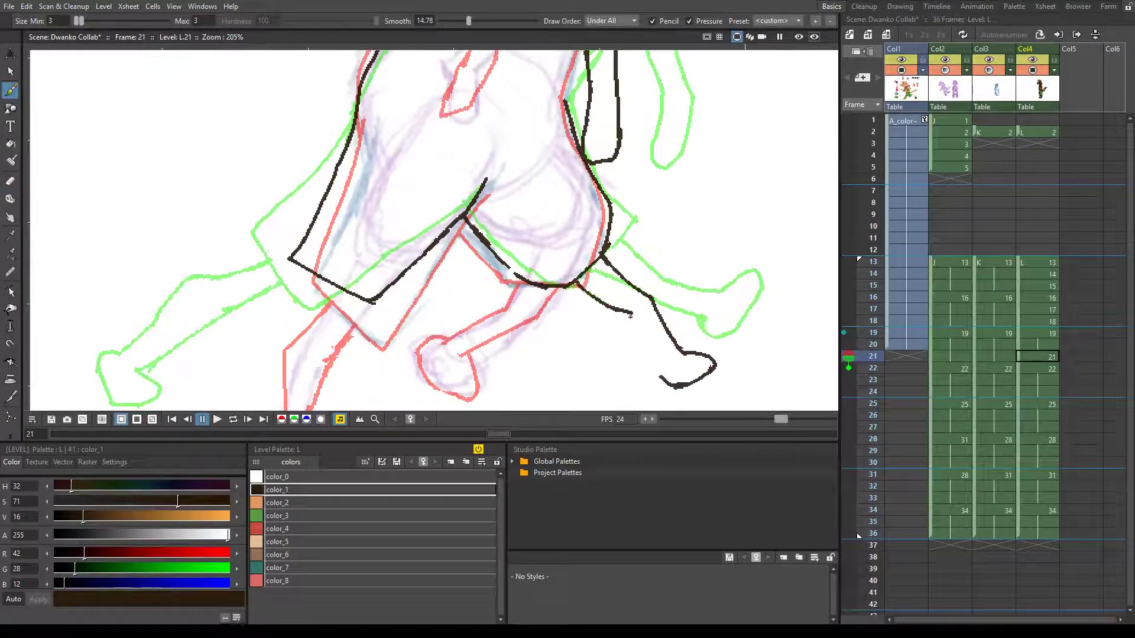
drag(413, 265, 537, 129)
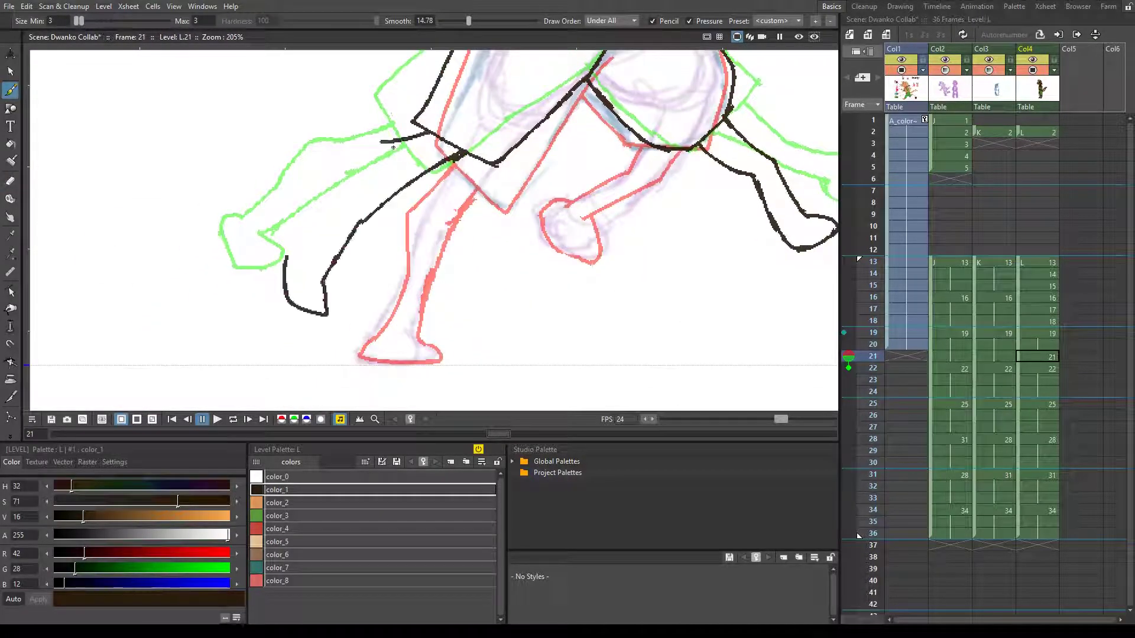
key(ctrl+s)
scroll(414, 236, down, 3)
scroll(508, 348, up, 3)
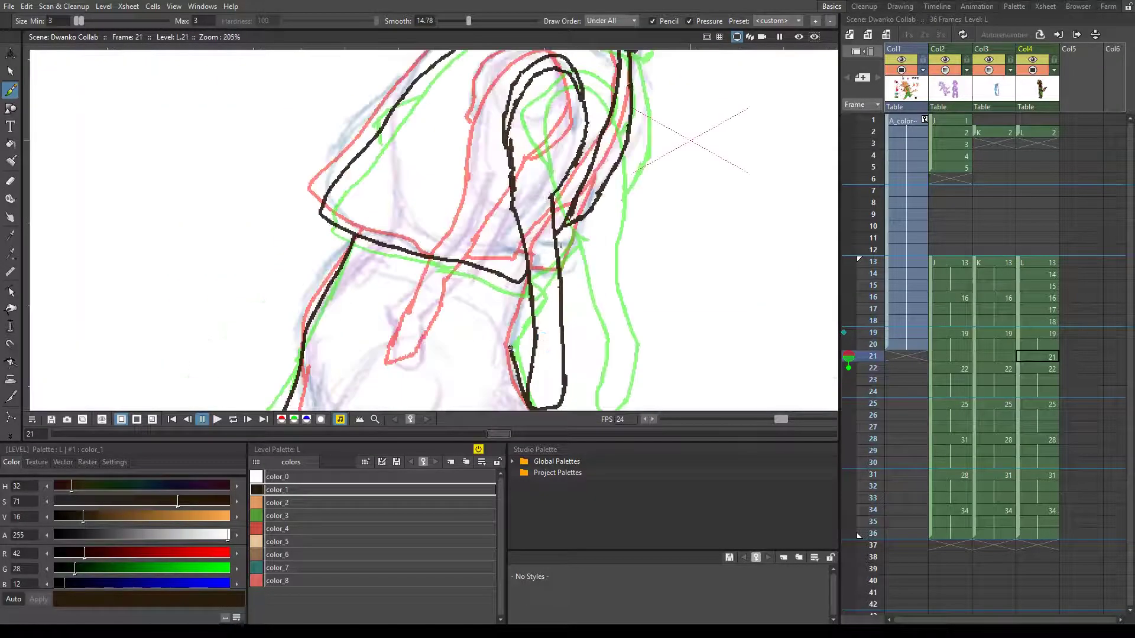
- Ink the small part of the far arm showing behind the shirt's back on frame 21
key(s)
scroll(557, 282, down, 5)
scroll(557, 282, up, 5)
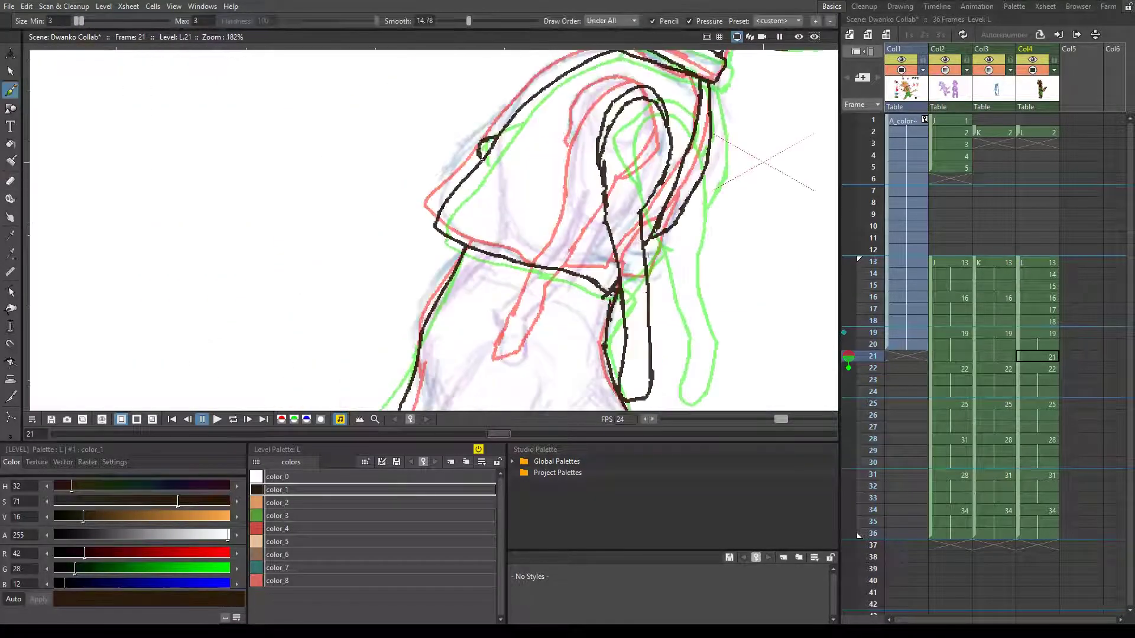
- Save, start the in-between on frame 20, and ink the head outline, muzzle, collar, eye and nose
key(Up)
scroll(663, 272, down, 5)
drag(664, 269, 663, 273)
key(b)
key(ctrl+s)
scroll(495, 225, up, 5)
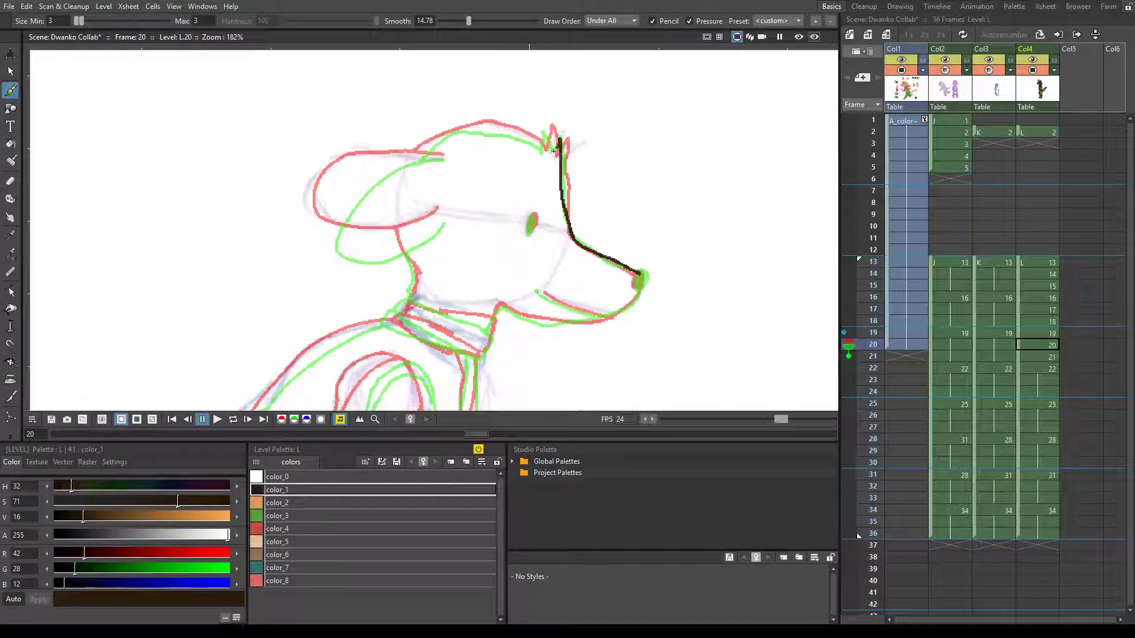
mouse_move(554, 151)
mouse_down()
mouse_move(397, 222)
mouse_move(477, 355)
mouse_up()
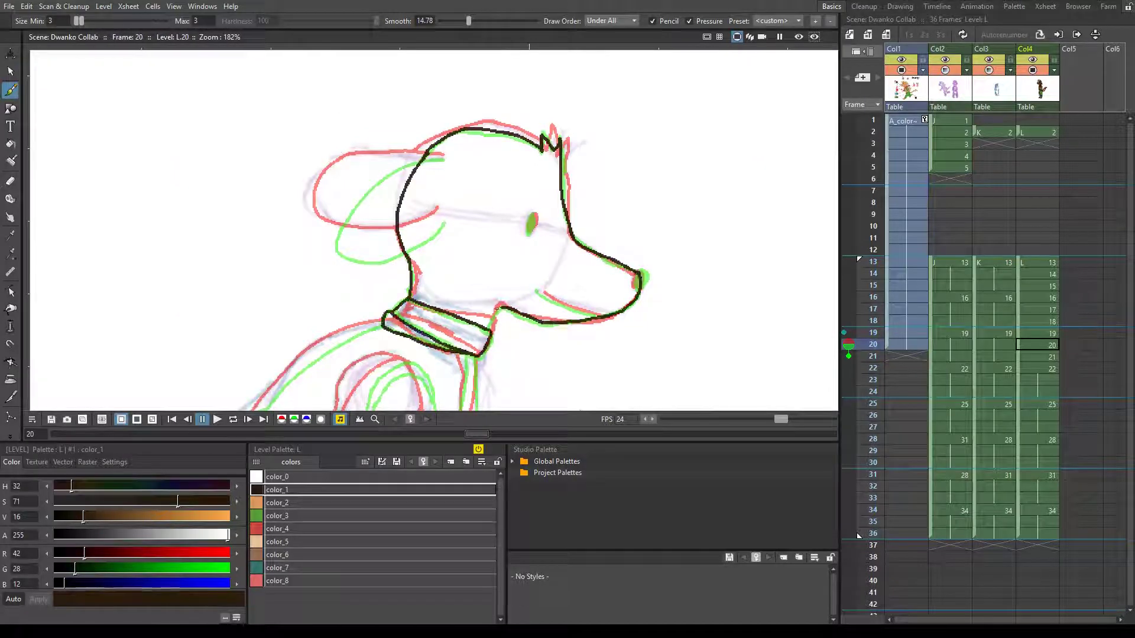
click(534, 220)
click(640, 278)
- Adjust the head on frame 20 between the neighbouring poses and add the ear, cleaning up its overlap
key(s)
drag(494, 96, 496, 101)
key(b)
mouse_move(442, 155)
mouse_down()
mouse_move(319, 224)
mouse_move(439, 218)
mouse_move(480, 159)
mouse_up()
key(e)
key(b)
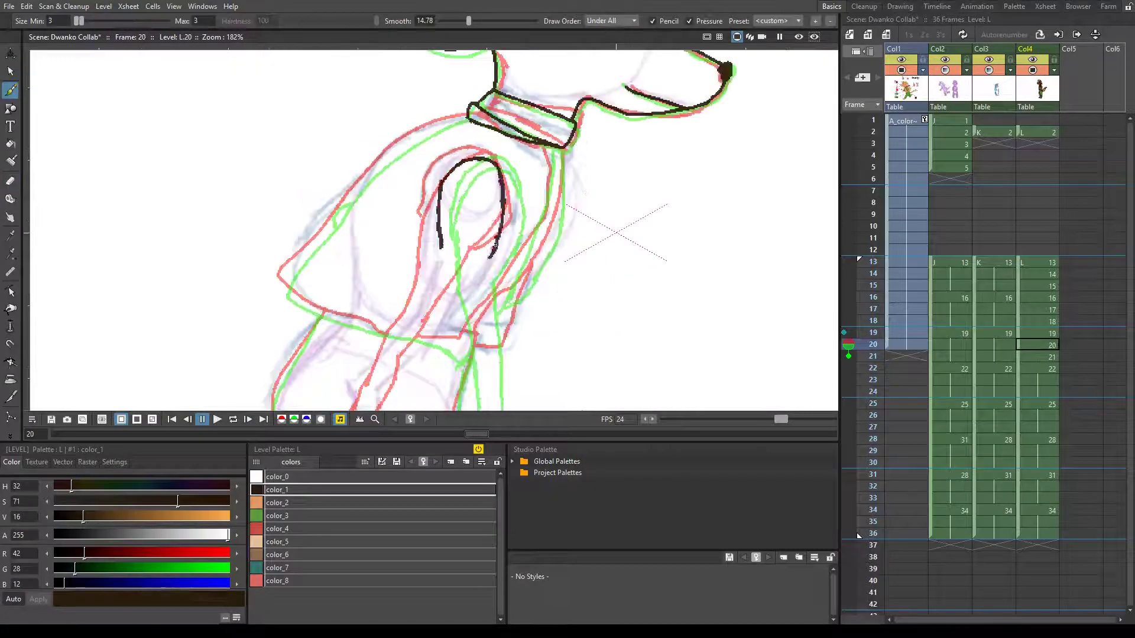
- Ink the near arm and the shirt's back edge on frame 20, and save the scene
drag(495, 243, 484, 159)
drag(549, 191, 622, 291)
drag(581, 110, 431, 232)
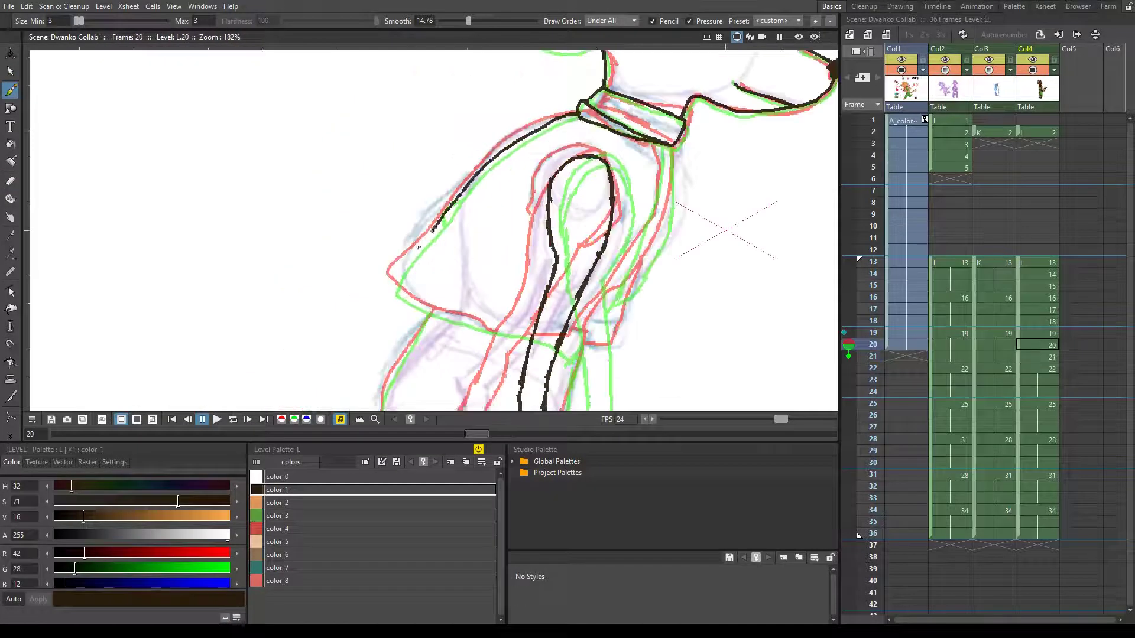
key(ctrl+s)
- Ink the shirt's hem and front chest lines on frame 20, and add the visible far hand
drag(652, 142, 564, 352)
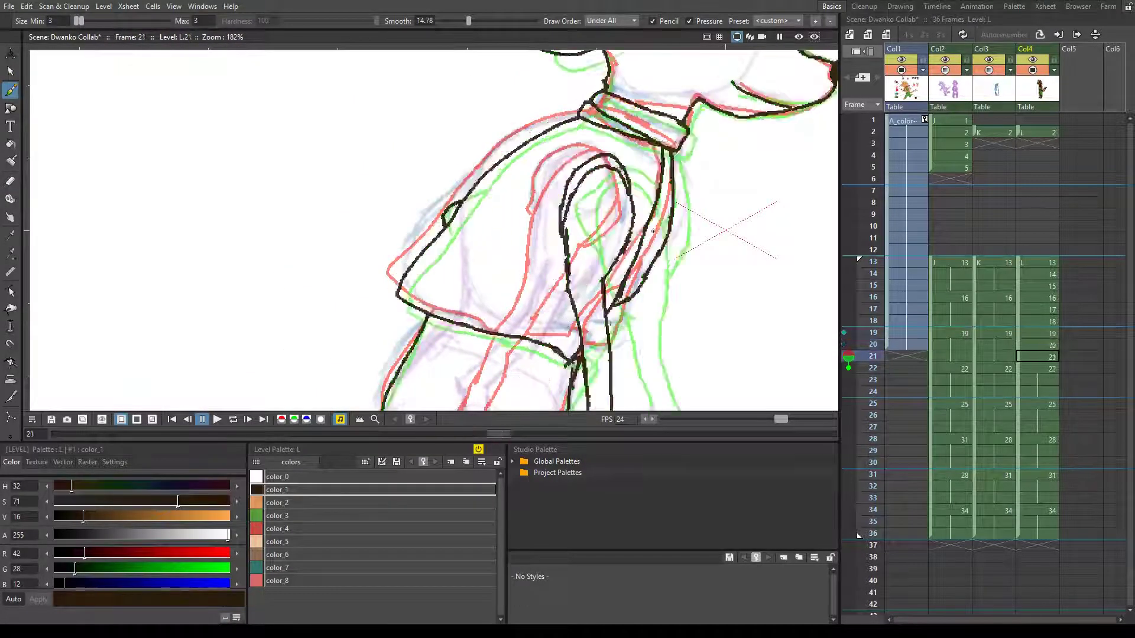
drag(668, 148, 626, 273)
drag(634, 368, 631, 258)
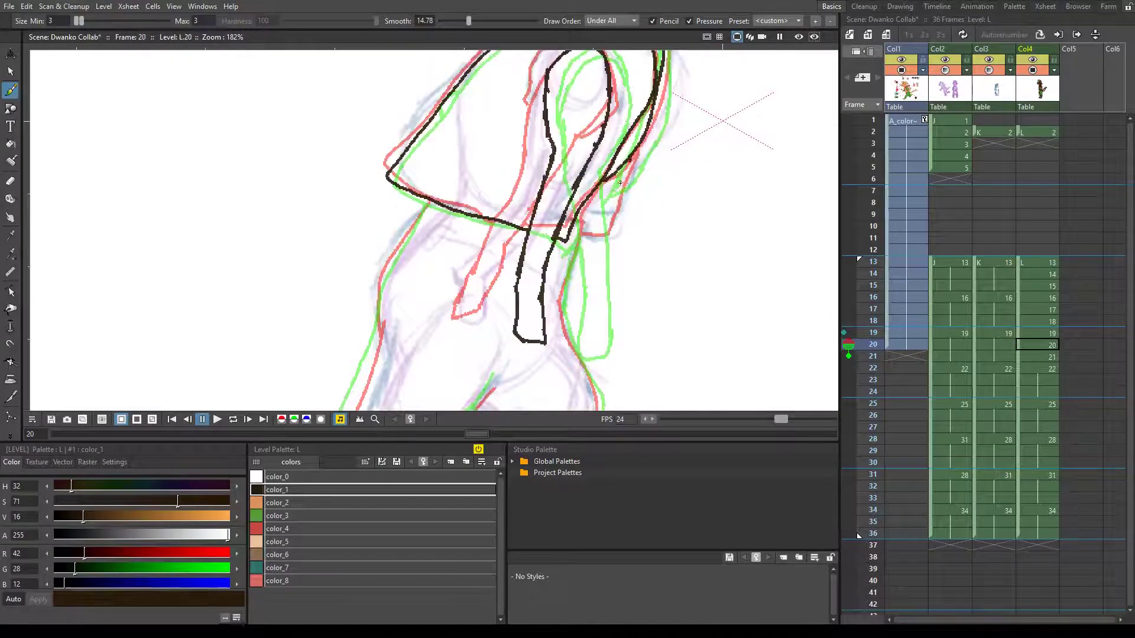
mouse_move(621, 172)
mouse_down()
mouse_move(574, 225)
mouse_move(567, 274)
mouse_up()
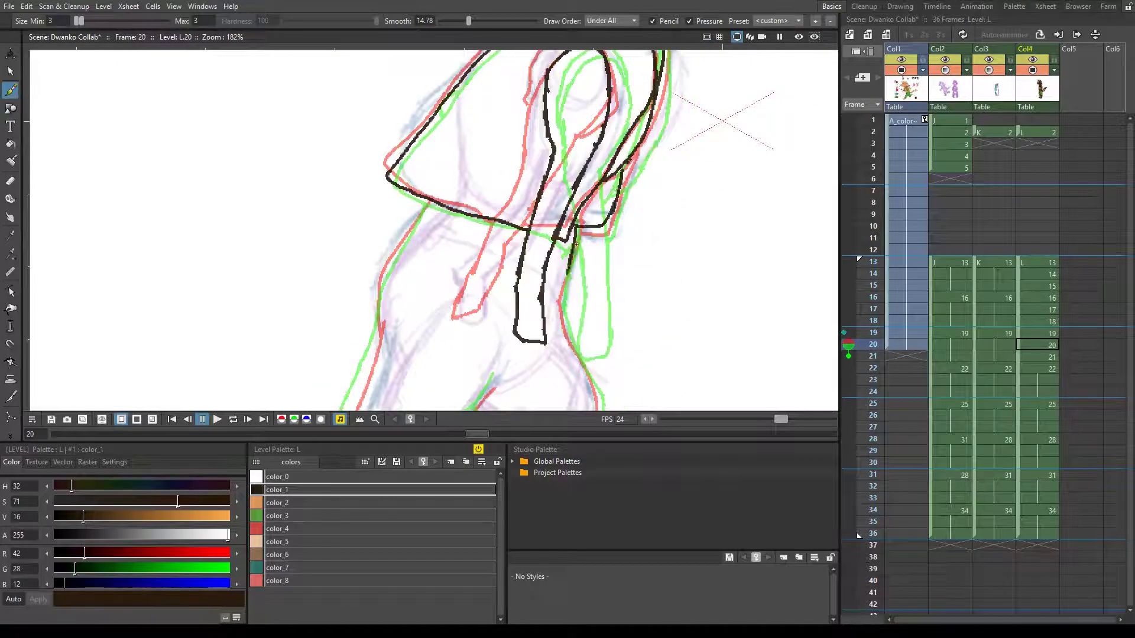
- Ink the shorts and both lower legs with their feet on frame 20
drag(279, 329, 362, 139)
mouse_move(413, 254)
mouse_down()
mouse_move(508, 279)
mouse_move(573, 189)
mouse_up()
drag(644, 118, 587, 269)
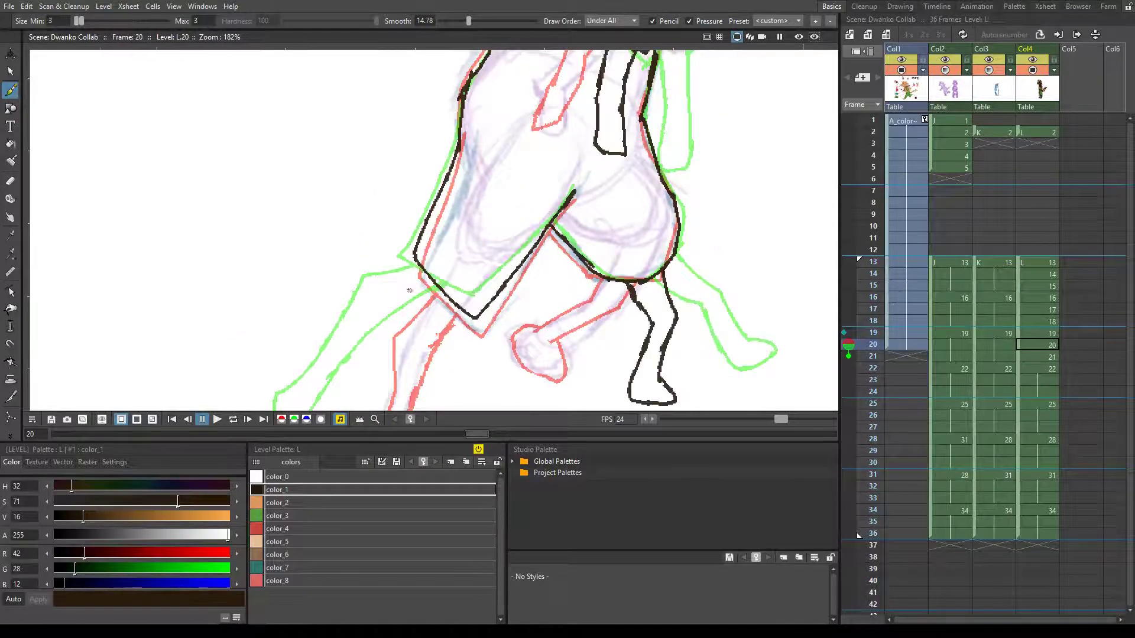
mouse_move(449, 299)
mouse_down()
mouse_move(567, 204)
mouse_move(449, 371)
mouse_up()
scroll(497, 207, down, 6)
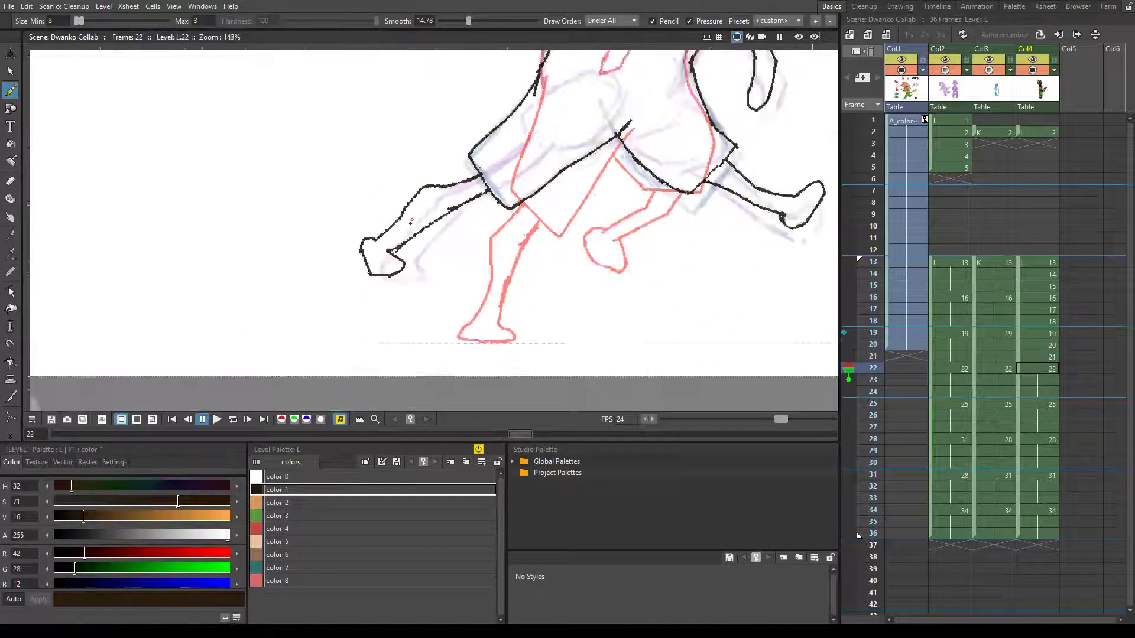
- Start the in-between on frame 24, and ink the head outline, hair tuft, muzzle, eye and nose
key(Down)
key(Down)
key(Down)
key(Down)
key(s)
drag(722, 227, 788, 241)
key(b)
scroll(603, 80, up, 4)
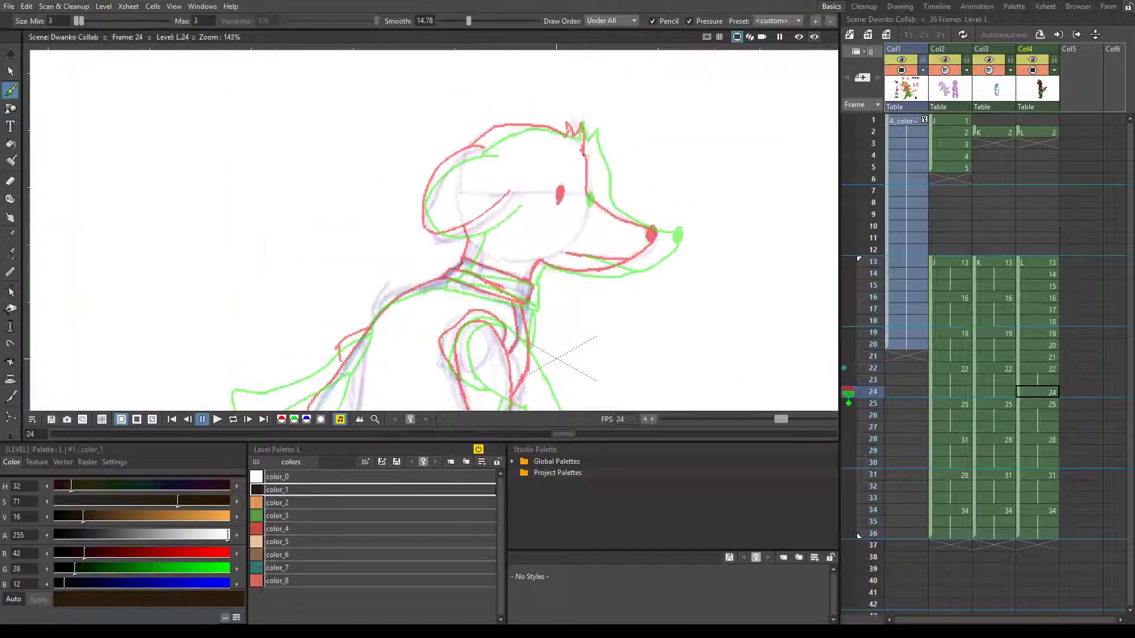
scroll(556, 289, up, 3)
drag(703, 190, 714, 213)
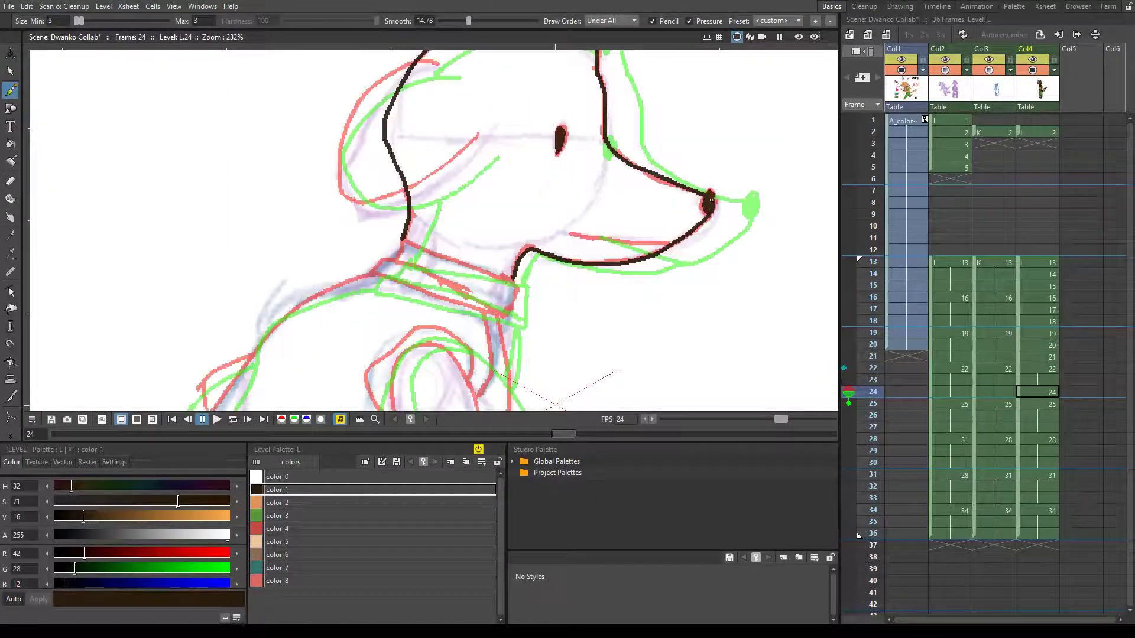
- Ink the mouth line and the collar on frame 24
drag(577, 233, 670, 245)
scroll(591, 237, down, 1)
drag(479, 186, 594, 263)
drag(449, 189, 538, 248)
- Shift frame 24's head and collar about 7 mm right and 4 mm down, ink the ear, and erase the head line inside it
scroll(458, 277, down, 2)
key(s)
drag(458, 278, 476, 278)
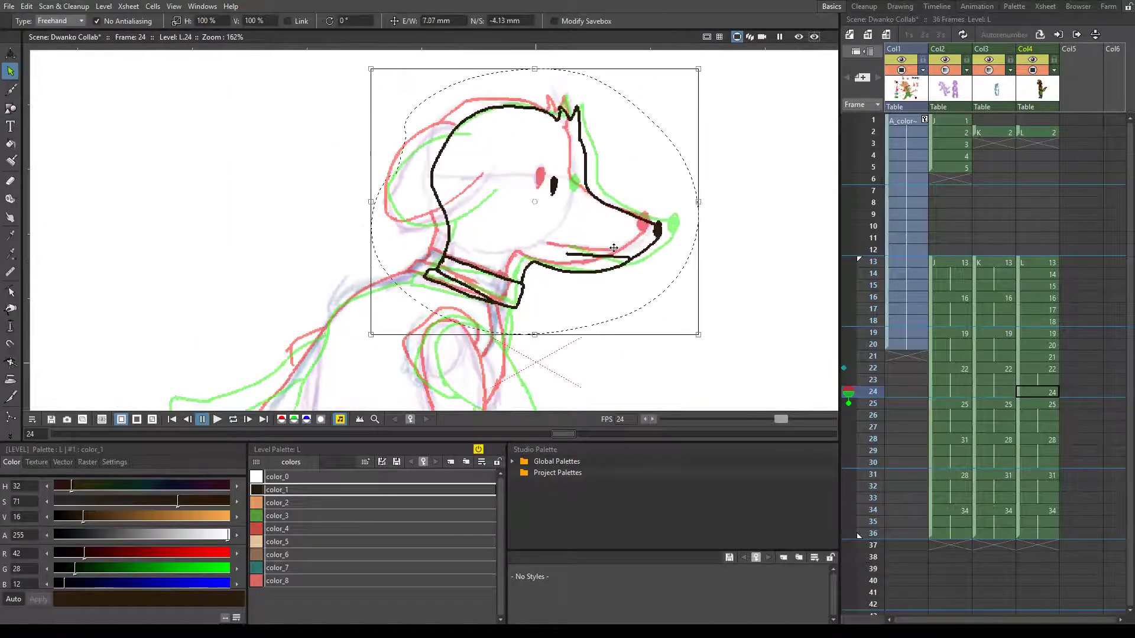
key(b)
scroll(500, 157, up, 2)
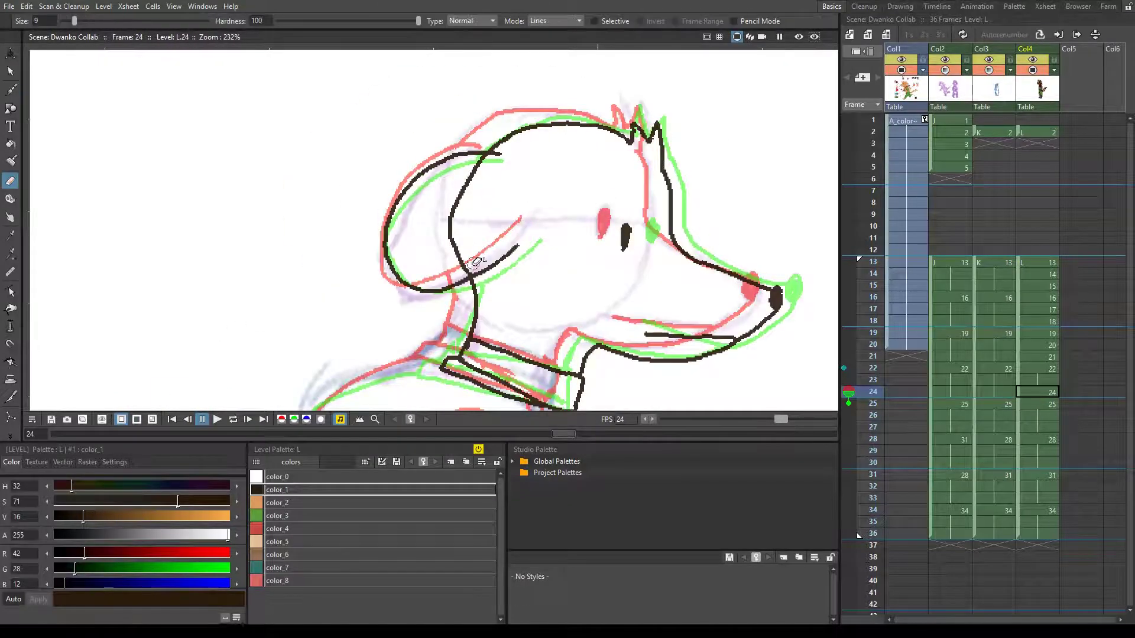
scroll(544, 185, down, 5)
- Ink the near arm, its hand and the armhole around the shoulder on frame 24
mouse_move(502, 331)
mouse_down()
mouse_move(530, 212)
mouse_move(495, 111)
mouse_move(509, 206)
mouse_up()
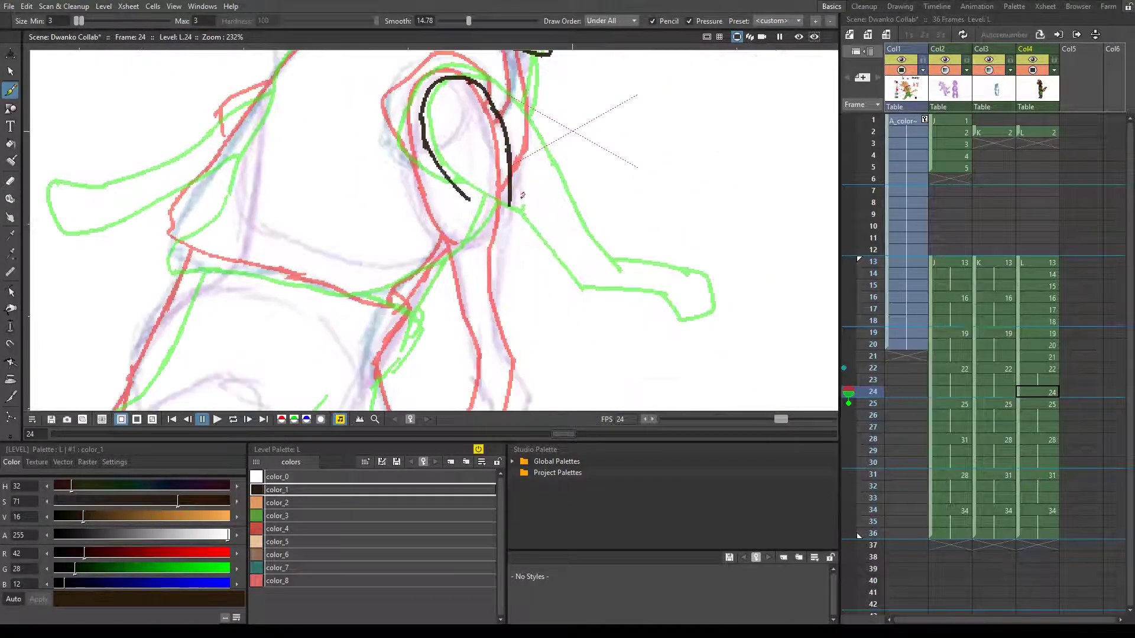
drag(470, 75, 415, 86)
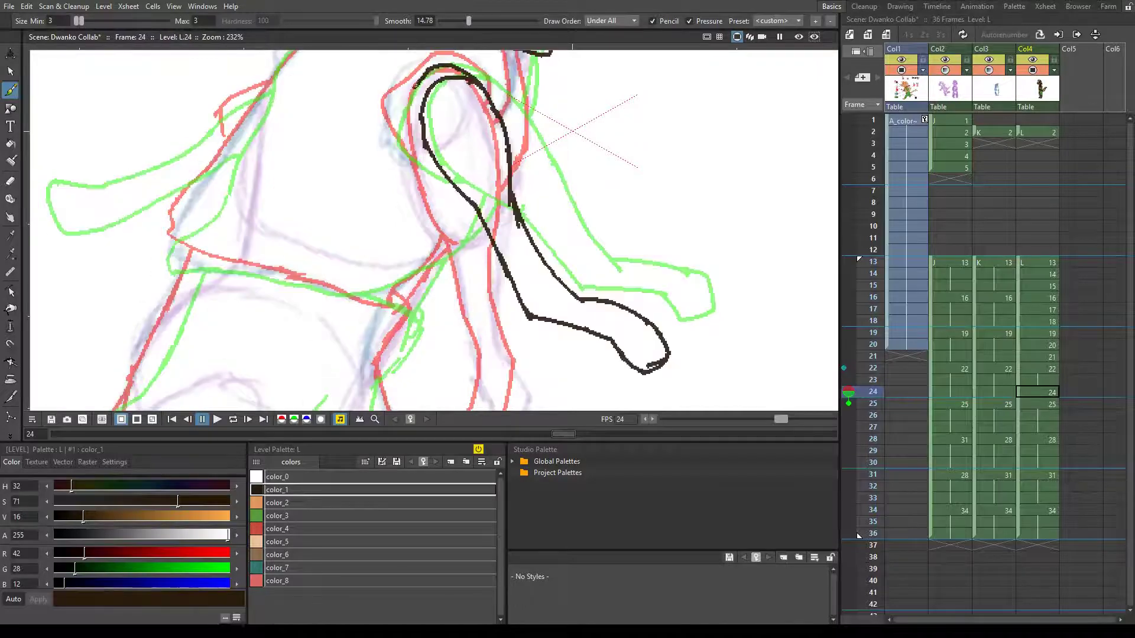
scroll(419, 131, up, 3)
- Ink the shirt's back edge and hem plus the far arm behind the back on frame 24, and save the scene
mouse_move(600, 112)
mouse_down()
mouse_move(556, 114)
mouse_move(348, 354)
mouse_move(573, 401)
mouse_up()
key(ctrl+s)
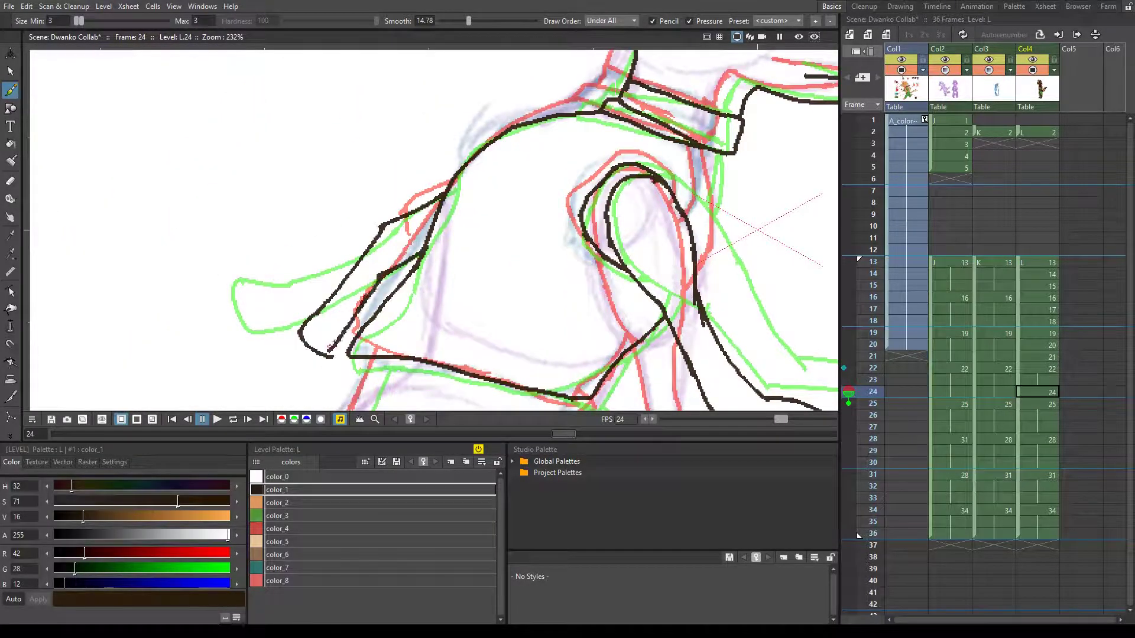
key(ctrl+s)
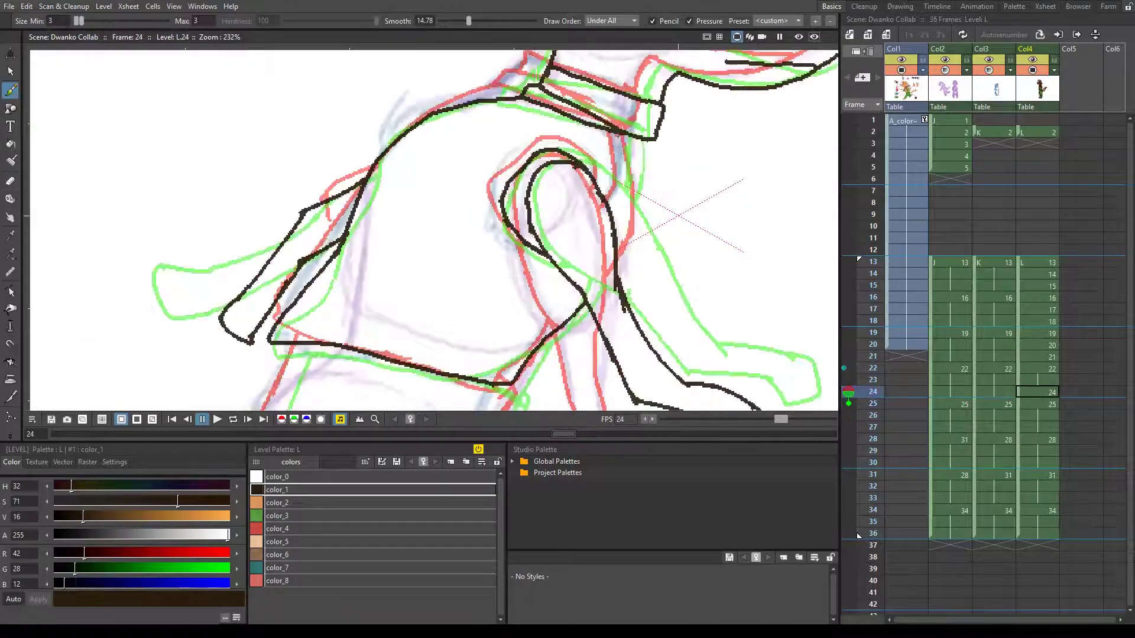
- Ink the two chest lines below the collar on frame 24, comparing them with the adjacent frames
drag(617, 135, 617, 227)
key(comma)
key(comma)
key(period)
key(period)
drag(641, 139, 627, 220)
key(period)
key(comma)
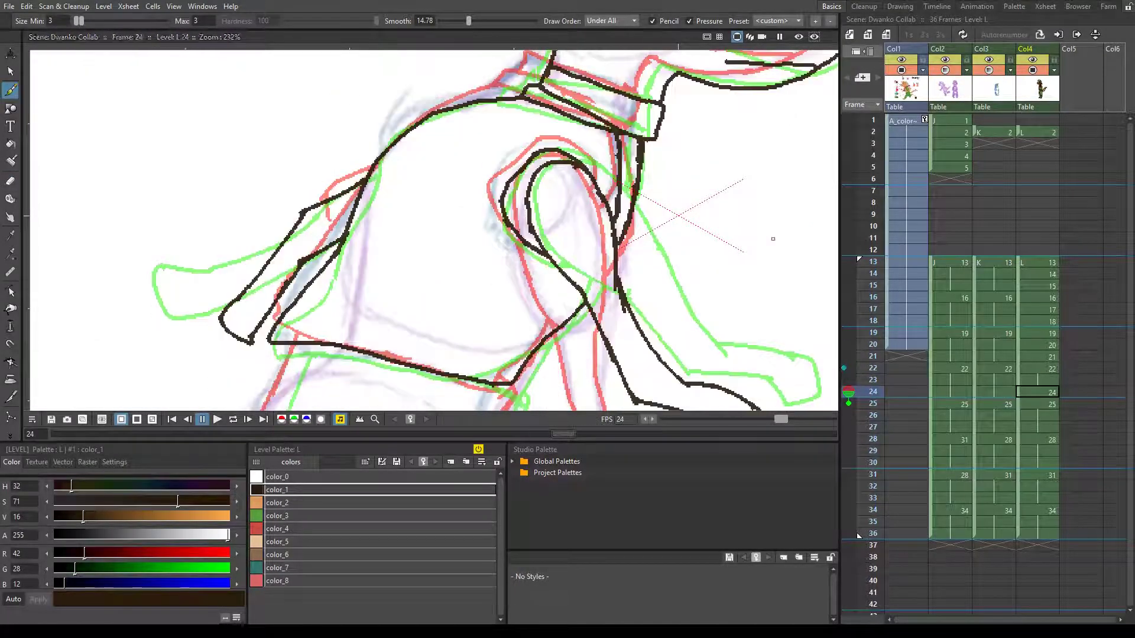
- Ink the shorts' outer edges and both leg openings on frame 24
scroll(772, 239, down, 1)
drag(392, 83, 263, 276)
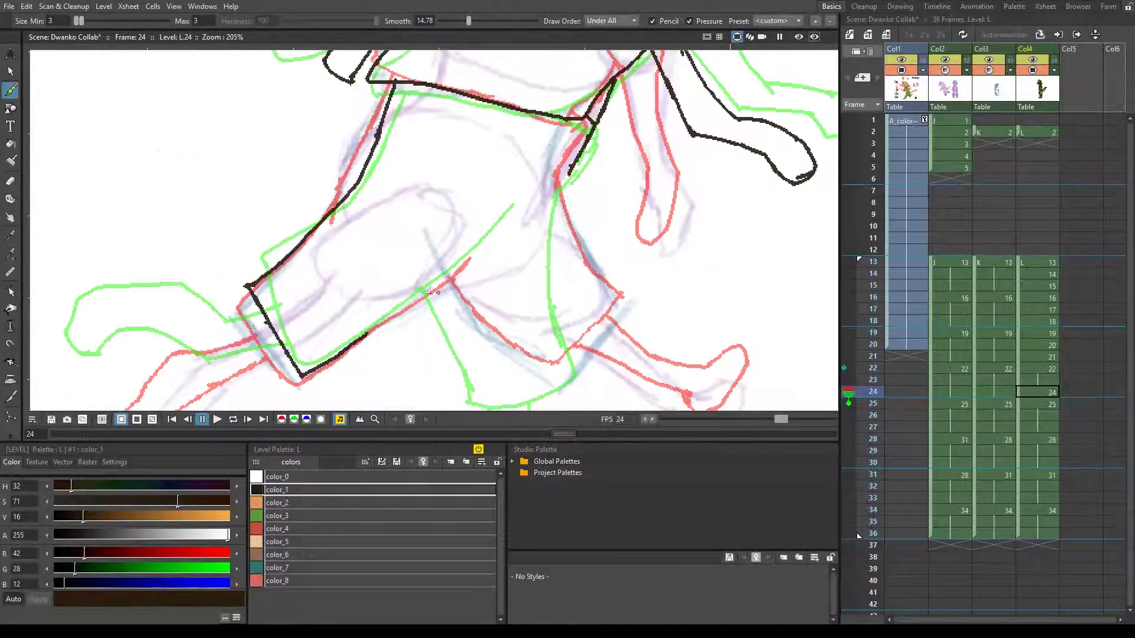
drag(430, 293, 495, 233)
mouse_move(568, 174)
mouse_down()
mouse_move(520, 384)
mouse_move(440, 283)
mouse_up()
- Select the front lower leg on frame 22 and scale it to about 104.87%
key(comma)
key(comma)
key(s)
drag(523, 90, 482, 142)
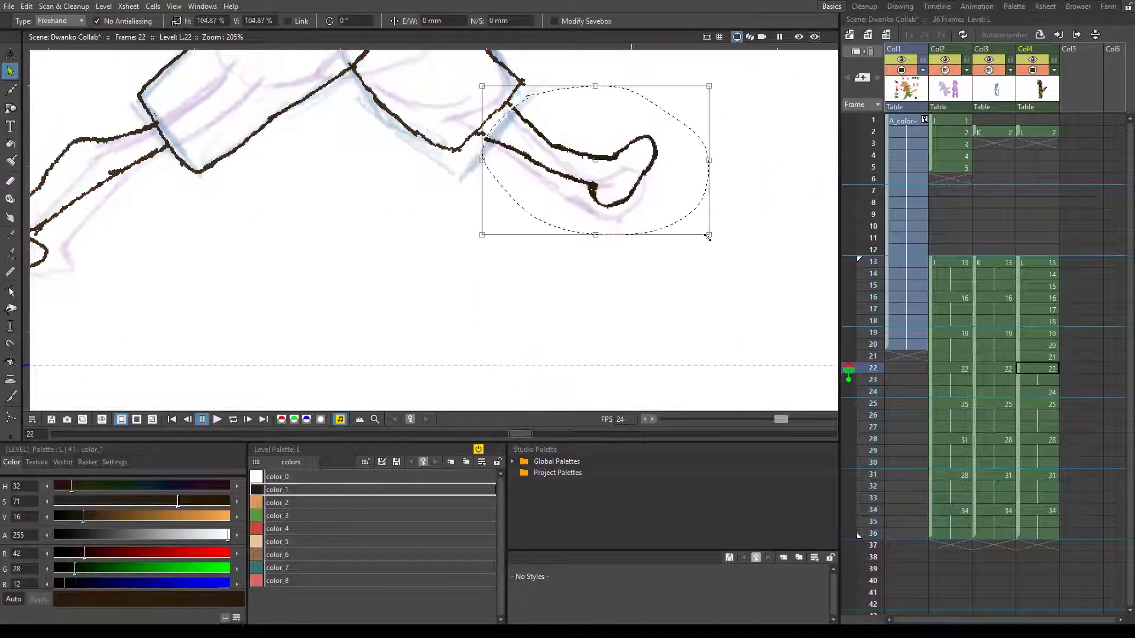
- Ink both lower legs with their feet on frame 24
key(period)
key(period)
key(b)
drag(465, 53, 558, 236)
drag(437, 185, 532, 266)
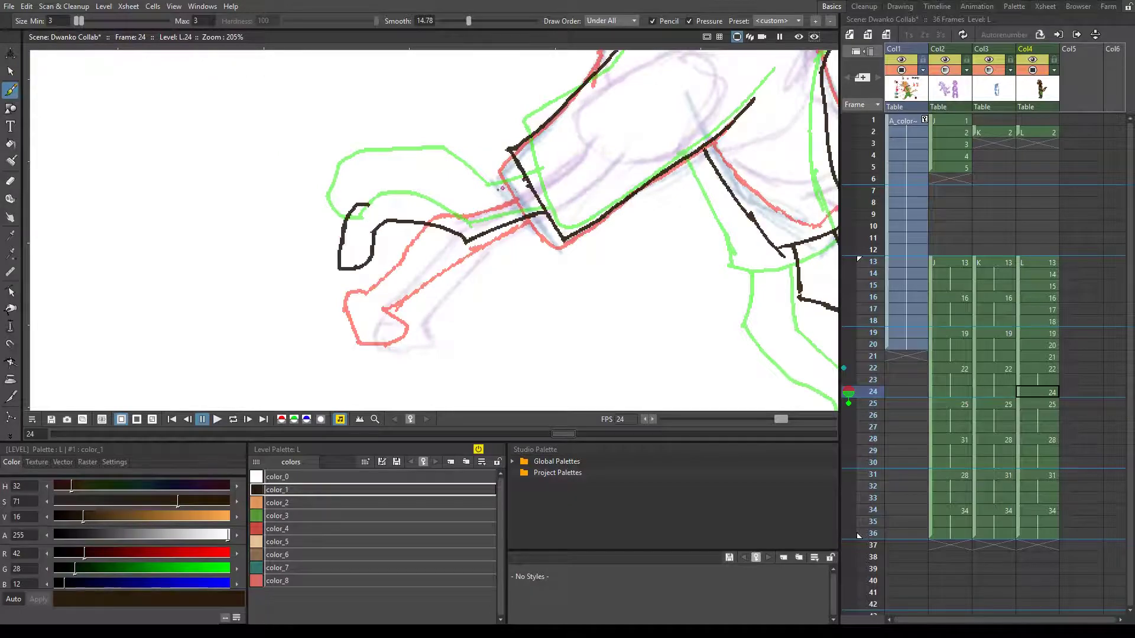
scroll(501, 188, down, 4)
- Start the in-between on frame 23, and ink the head outline, muzzle and collar
key(comma)
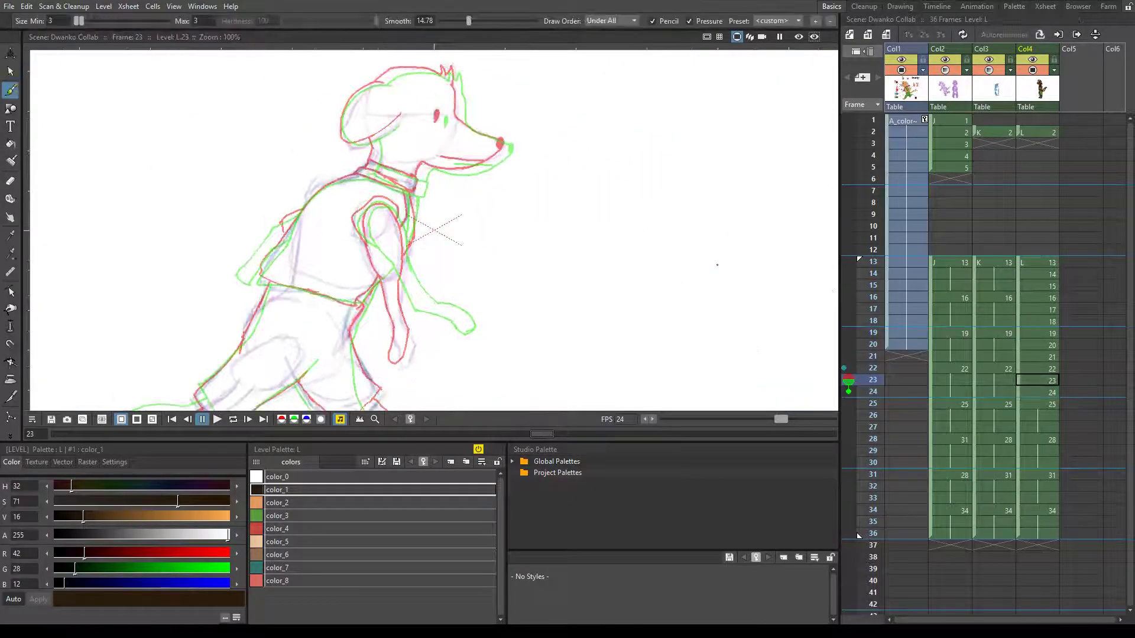
scroll(717, 265, up, 3)
drag(557, 154, 584, 220)
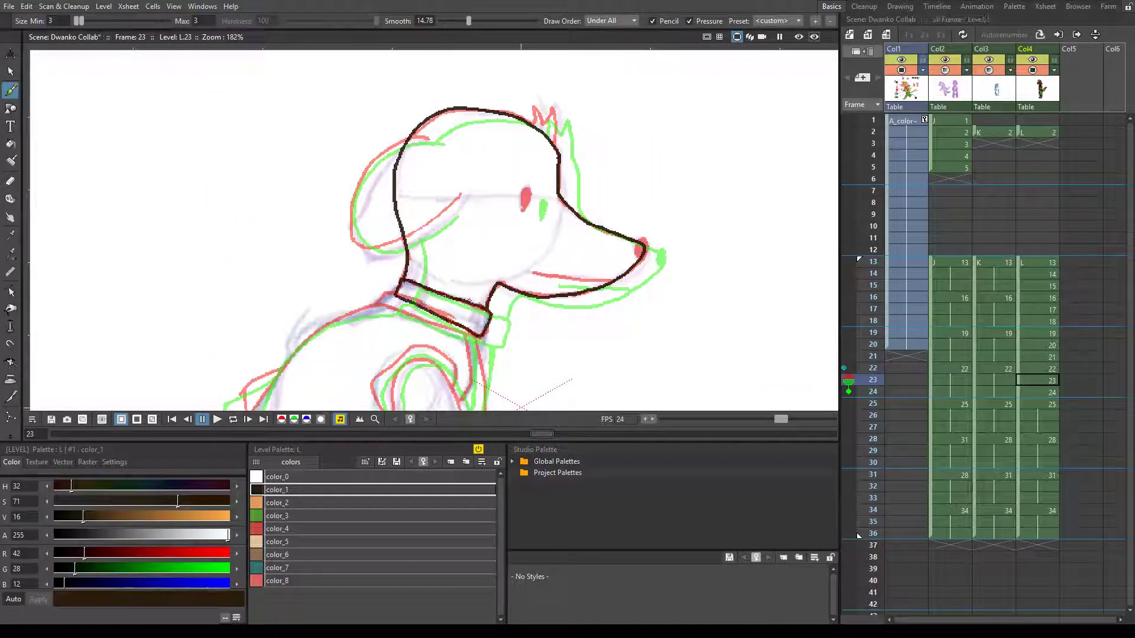
- Shift frame 23's head between the neighbouring poses, ink the ear, and erase the head line inside it
key(s)
mouse_move(331, 113)
mouse_down()
mouse_move(689, 195)
mouse_move(331, 118)
mouse_up()
drag(625, 195, 633, 203)
key(b)
mouse_move(422, 138)
mouse_down()
mouse_move(384, 145)
mouse_move(407, 248)
mouse_up()
key(e)
key(ctrl+z)
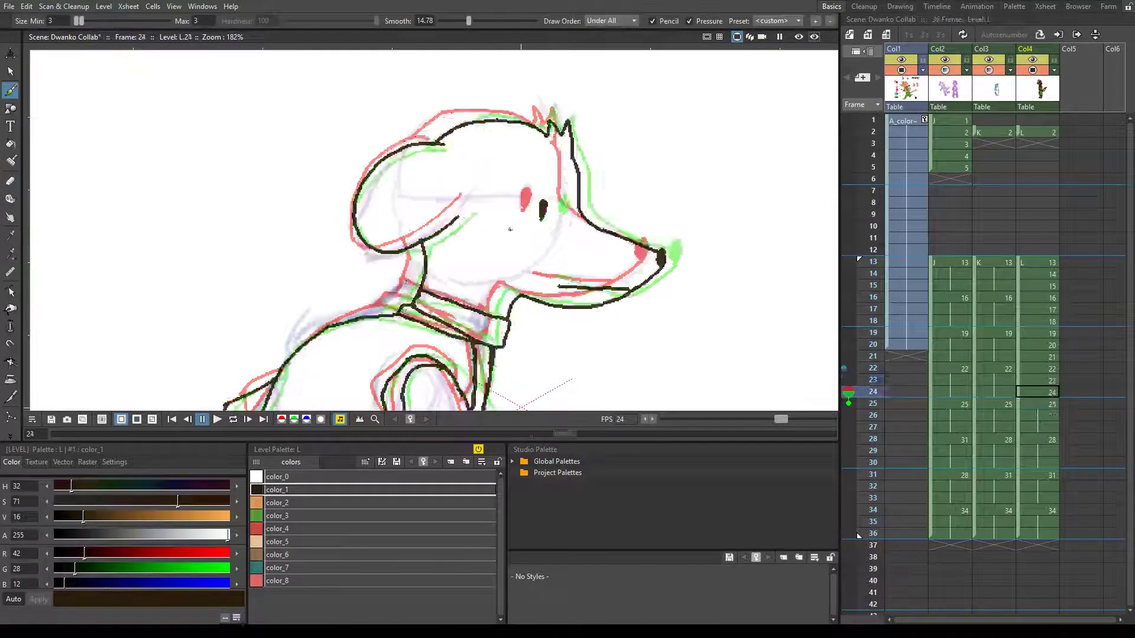
key(b)
- Ink the near arm from shoulder to hand on frame 23
mouse_move(441, 407)
mouse_down()
mouse_move(544, 244)
mouse_move(561, 290)
mouse_up()
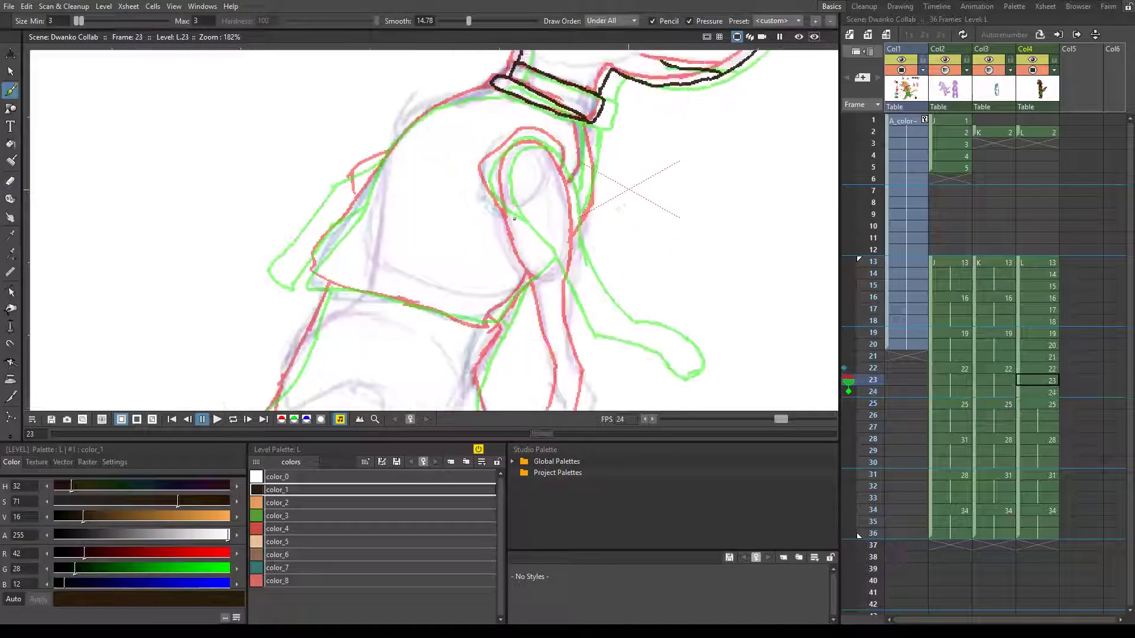
mouse_move(582, 144)
mouse_down()
mouse_move(520, 262)
mouse_move(519, 178)
mouse_up()
drag(567, 171, 535, 269)
drag(573, 216, 635, 322)
- Ink the shirt's armhole, chest lines, back edge and hem on frame 23, comparing with the adjacent frames, and save the scene
key(period)
drag(614, 161, 756, 315)
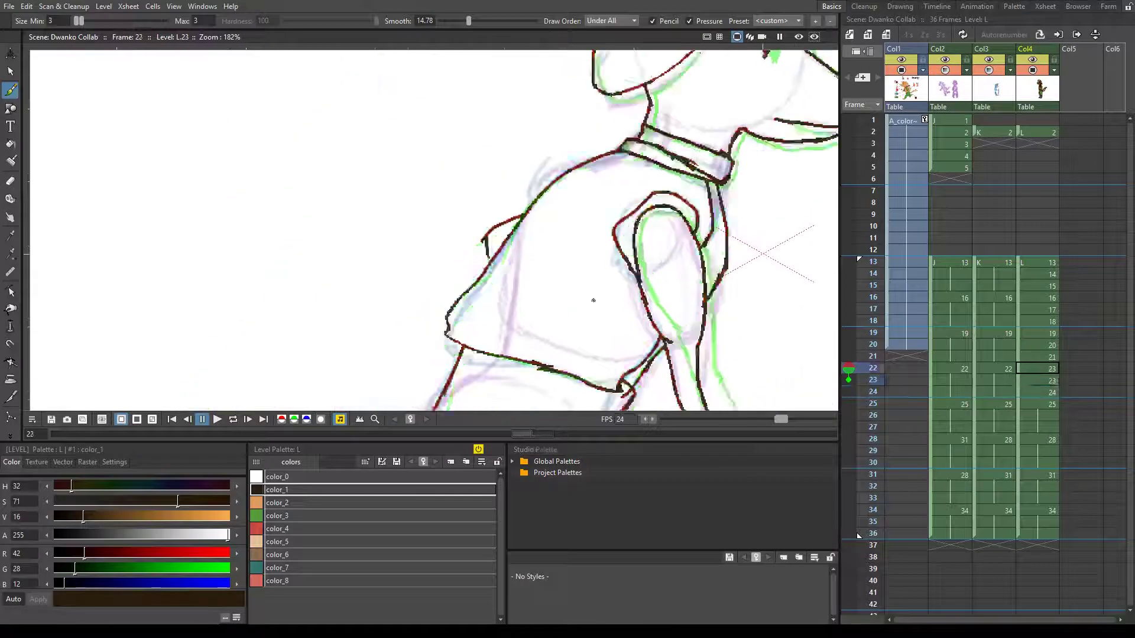
key(comma)
key(period)
key(comma)
drag(632, 224, 635, 260)
key(ctrl+s)
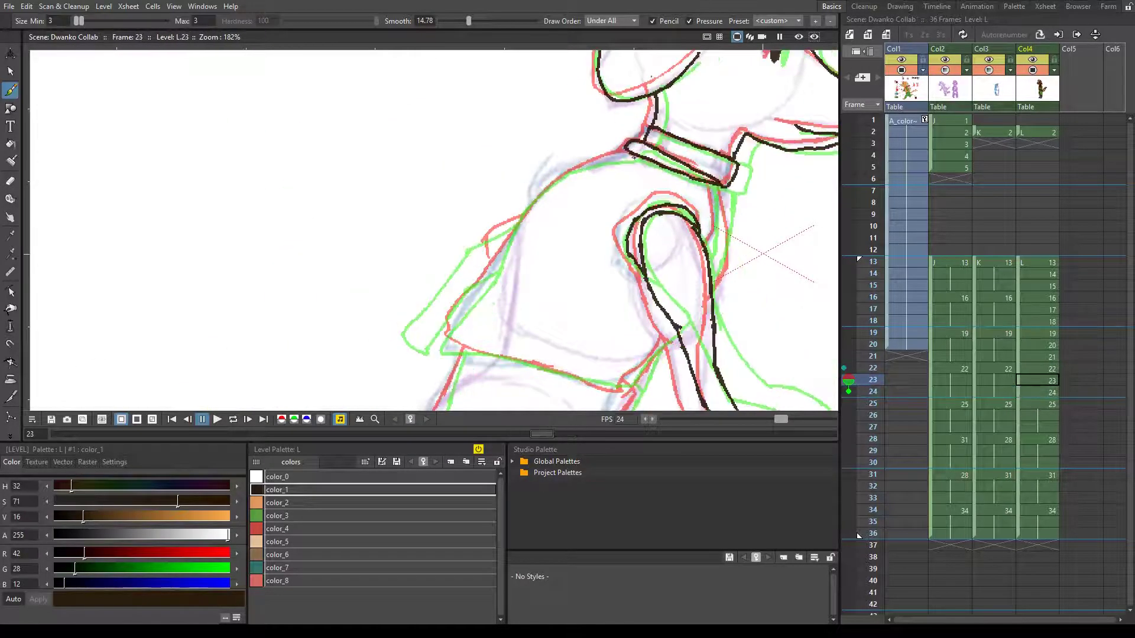
drag(716, 188, 711, 248)
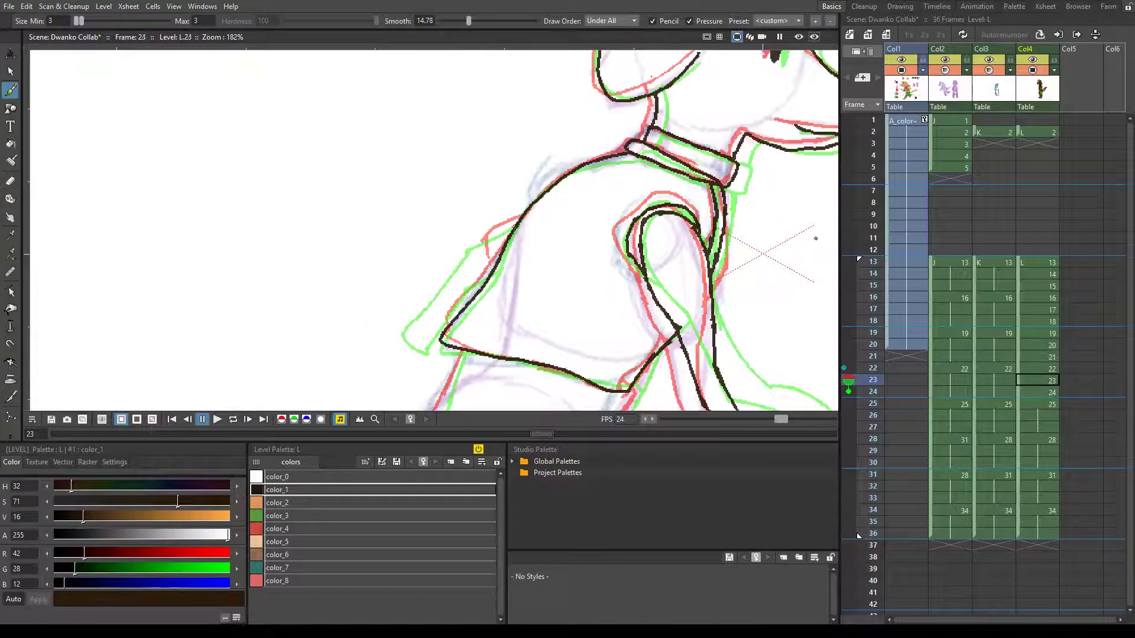
key(ctrl+s)
- Ink the shorts' outer edges and both leg openings on frame 23, saving the scene
drag(642, 392, 641, 155)
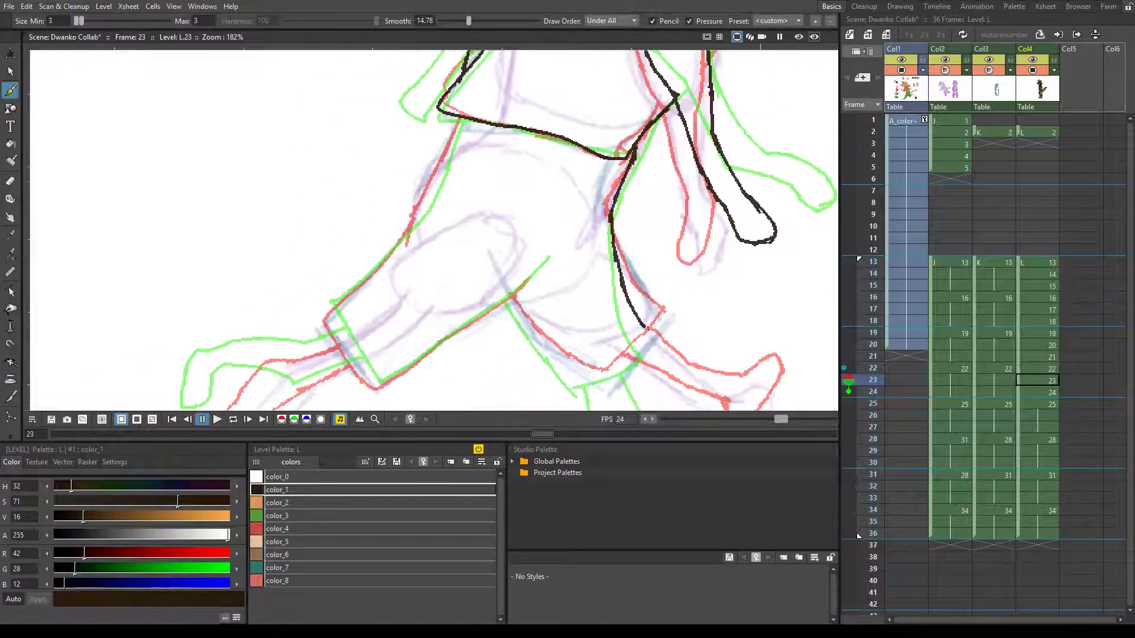
key(ctrl+s)
drag(632, 352, 357, 183)
- Ink the front and rear lower legs with their feet on frame 23
scroll(357, 183, up, 1)
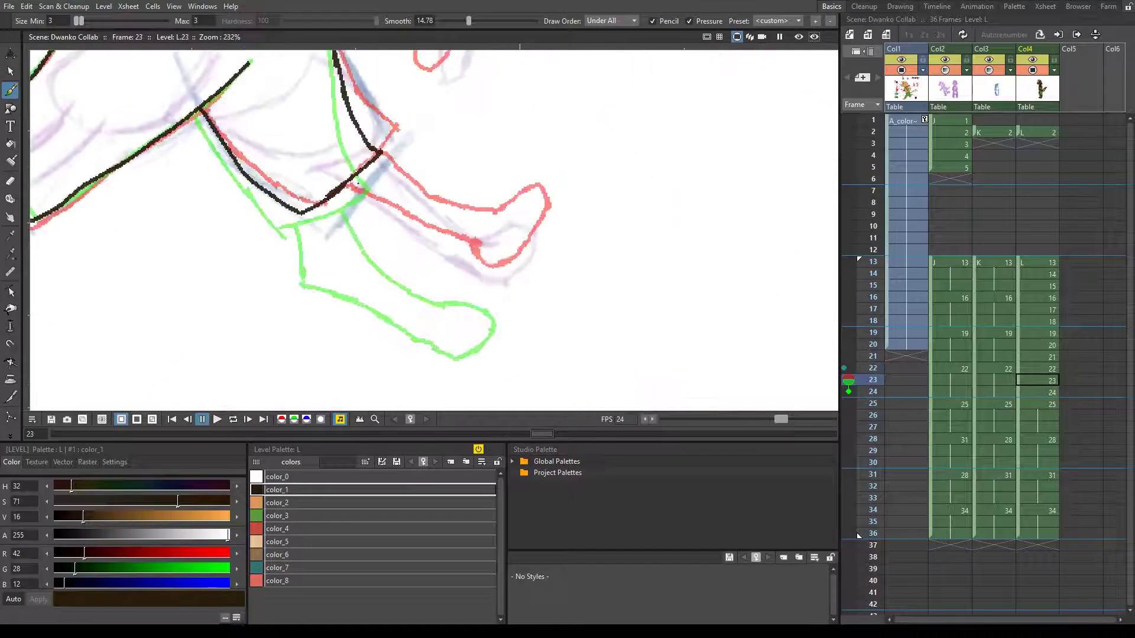
scroll(420, 274, down, 1)
drag(570, 314, 463, 261)
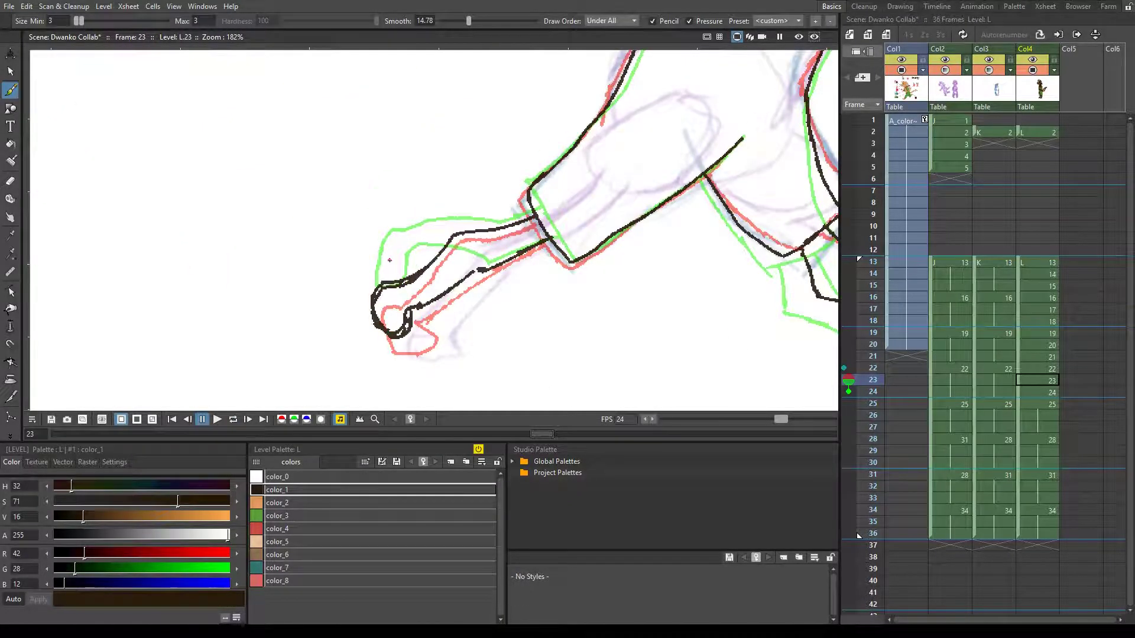
- On frame 26, reduce the brush smoothing to 11.01 and ink the head outline with hair tuft, muzzle and back of the neck
scroll(414, 266, down, 2)
click(1037, 427)
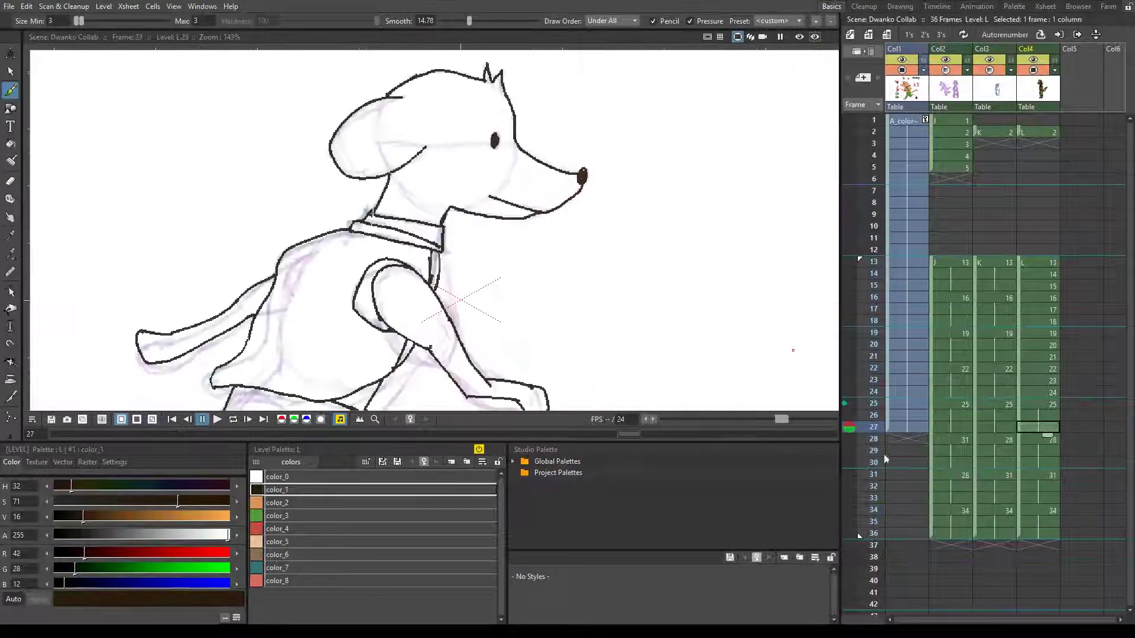
key(Up)
drag(469, 21, 462, 23)
scroll(598, 254, up, 3)
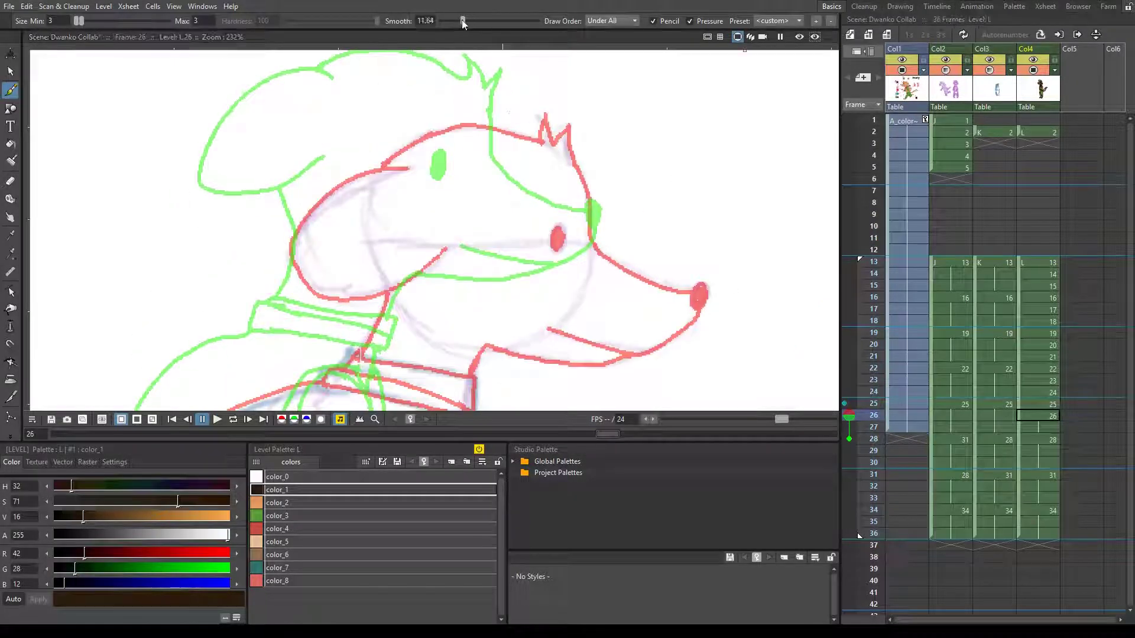
drag(616, 348, 482, 354)
mouse_move(591, 225)
mouse_down()
mouse_move(540, 118)
mouse_move(366, 349)
mouse_up()
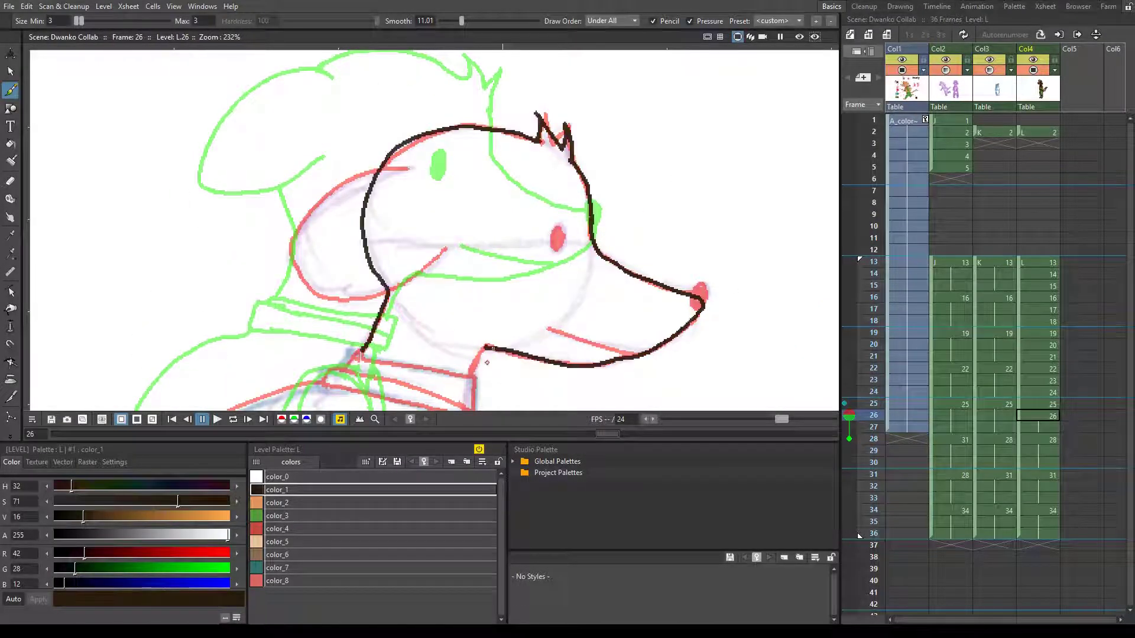
- Ink the eye, nose, mouth line and collar on frame 26
click(573, 107)
mouse_move(532, 296)
mouse_down()
mouse_move(550, 163)
mouse_move(653, 224)
mouse_up()
drag(714, 161, 720, 172)
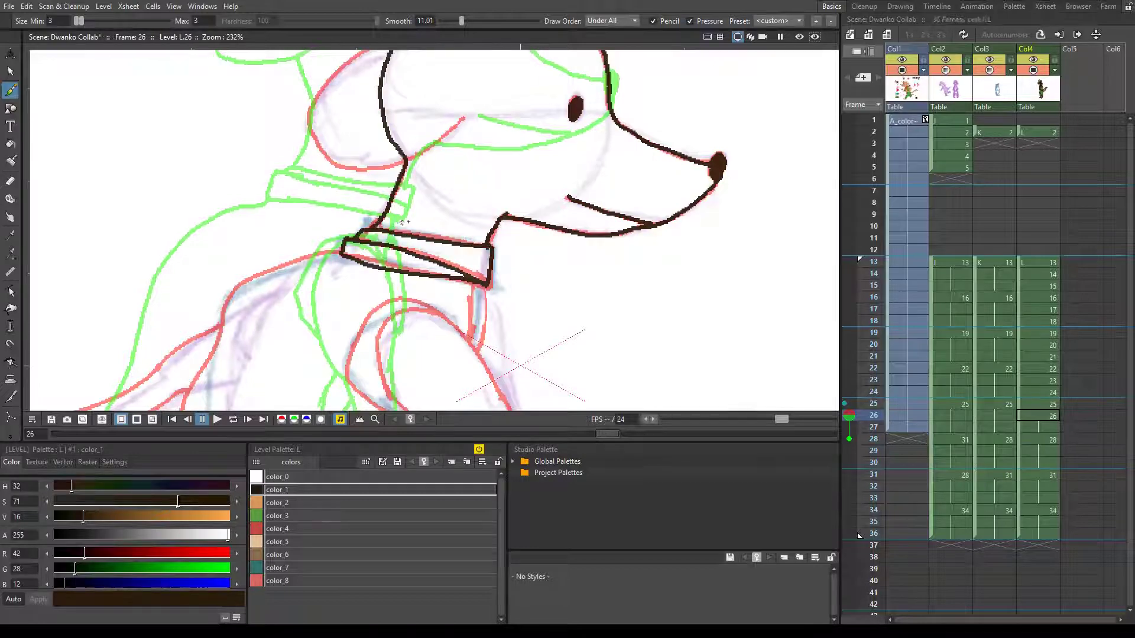
- Select the inked head and collar on frame 26 and reposition them between the neighbouring drawings
scroll(434, 231, down, 3)
key(s)
key(ctrl+a)
drag(711, 244, 711, 286)
key(b)
scroll(422, 254, up, 2)
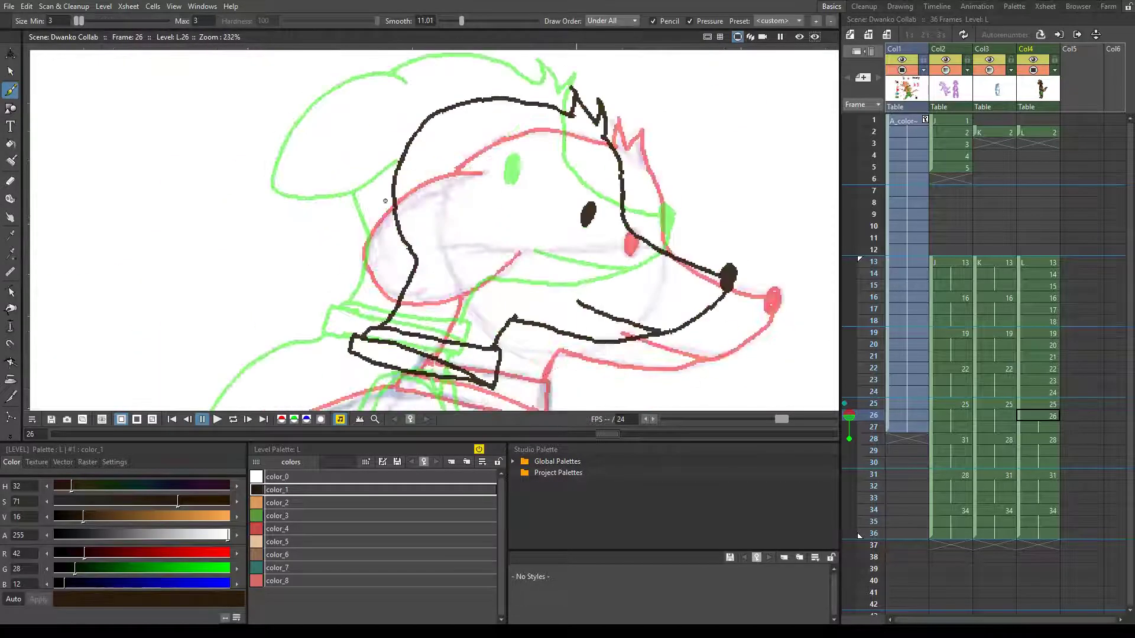
- Ink the ear on frame 26, clean up the overlapping head line and save the scene
mouse_move(431, 113)
mouse_down()
mouse_move(313, 237)
mouse_move(413, 195)
mouse_up()
key(e)
key(b)
scroll(492, 206, down, 1)
key(ctrl+s)
scroll(492, 206, up, 1)
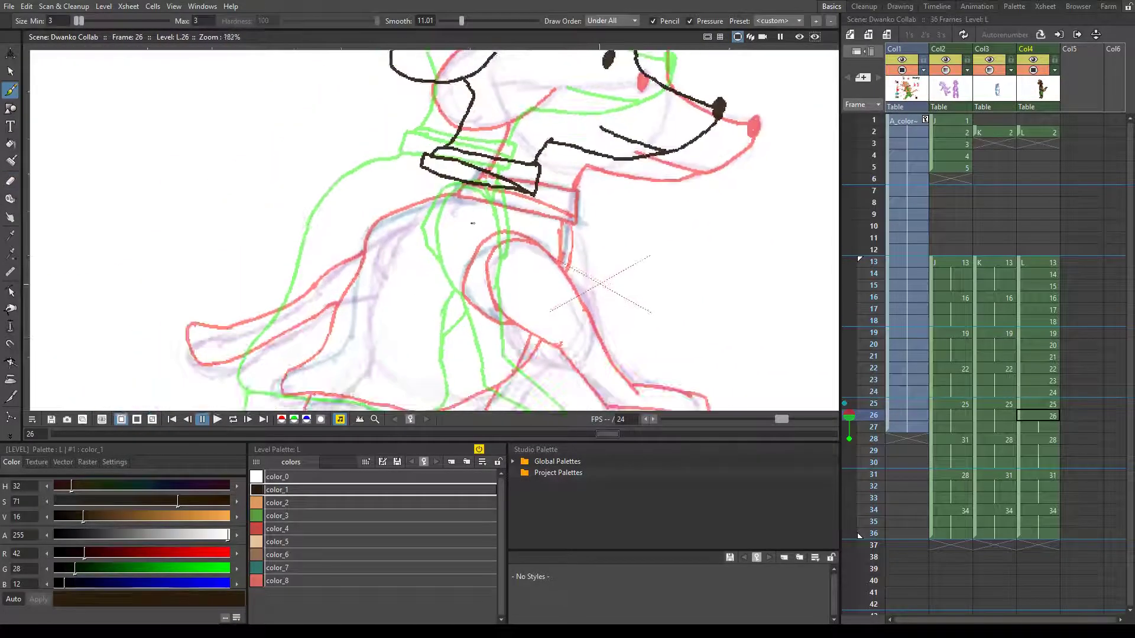
- Ink the near arm from shoulder to hand on frame 26, adjusting the shoulder selection and comparing with the adjacent frames
scroll(520, 248, up, 1)
drag(540, 248, 504, 309)
scroll(504, 309, down, 1)
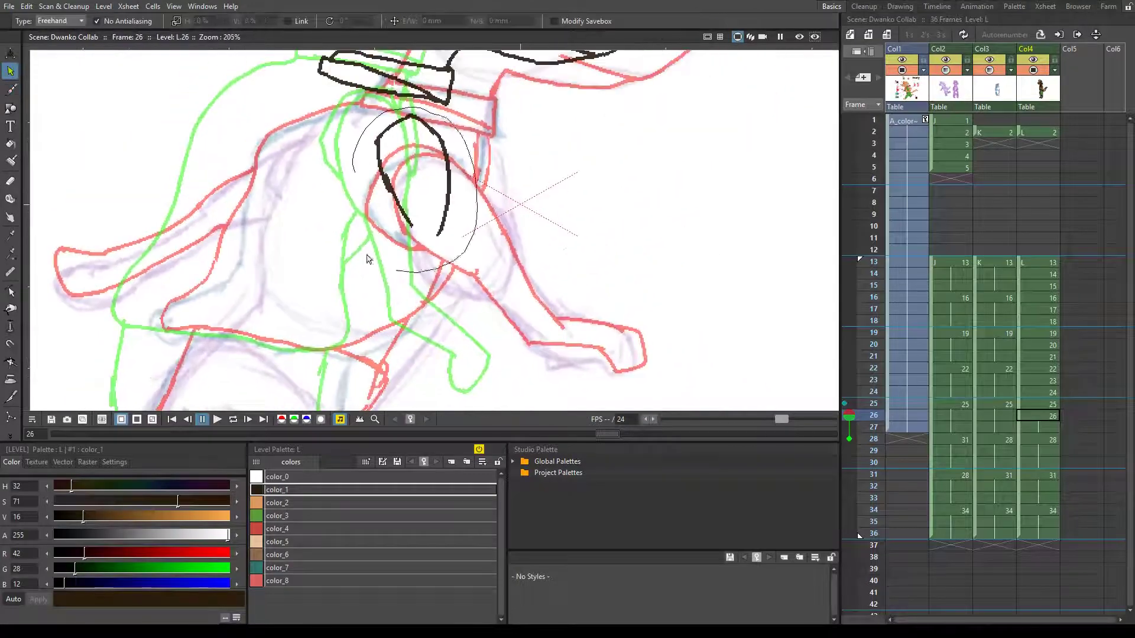
drag(447, 230, 490, 310)
key(s)
scroll(472, 340, up, 2)
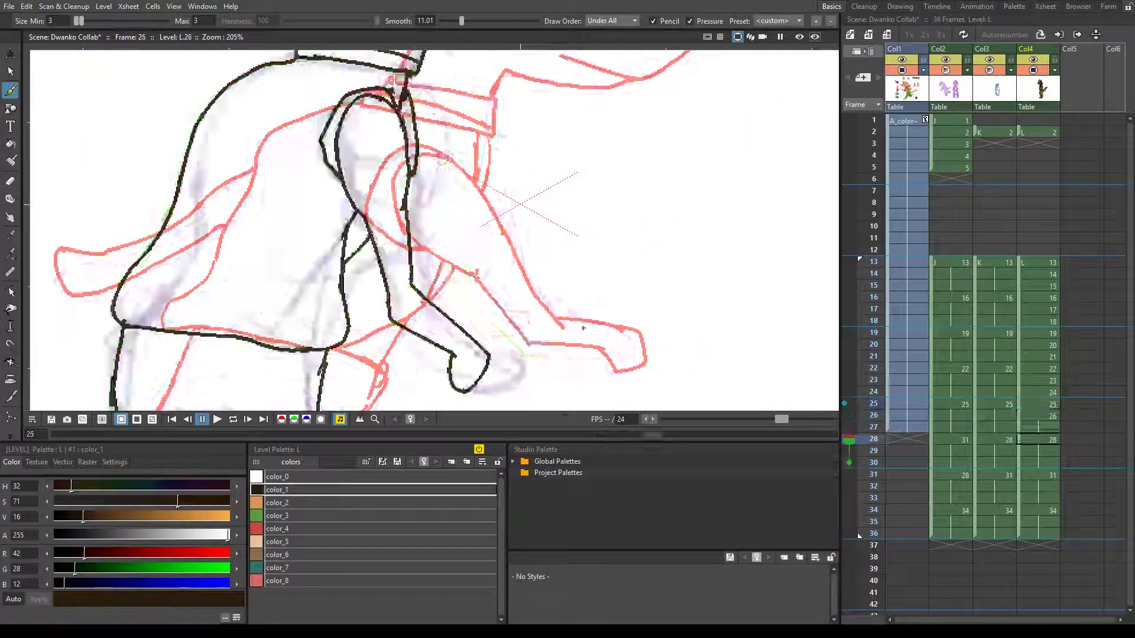
drag(481, 230, 623, 195)
click(615, 222)
scroll(639, 287, up, 1)
scroll(637, 287, down, 5)
key(b)
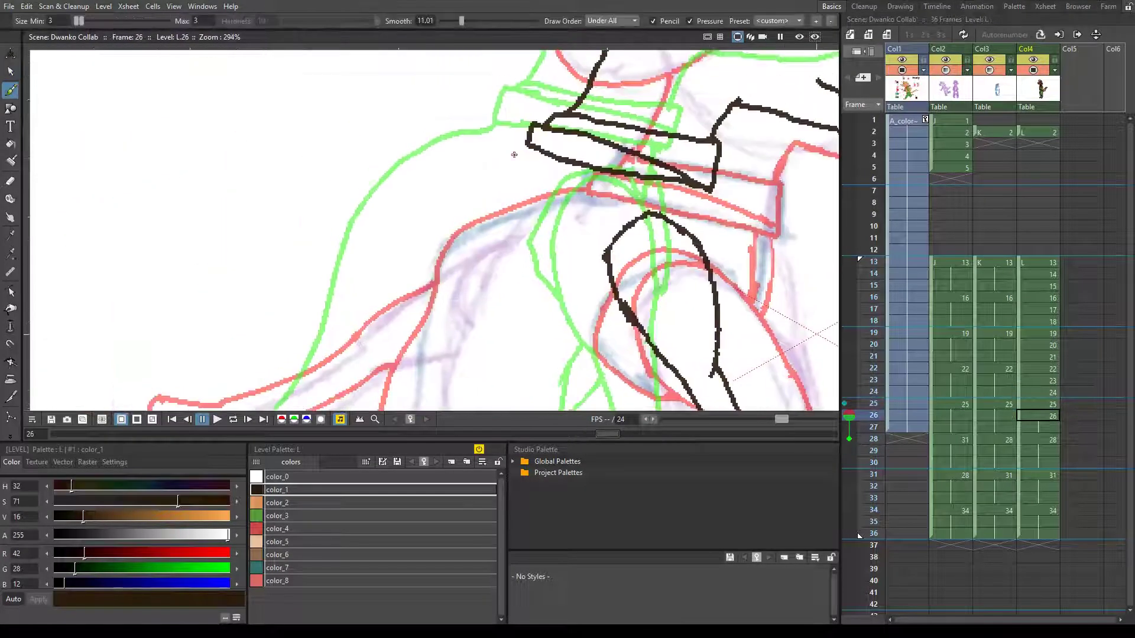
- Ink the shirt's back edge, hem and chest lines plus the limb behind the back on frame 26, flipping between frames to compare
mouse_move(485, 167)
mouse_down()
mouse_move(356, 331)
mouse_move(506, 381)
mouse_up()
key(comma)
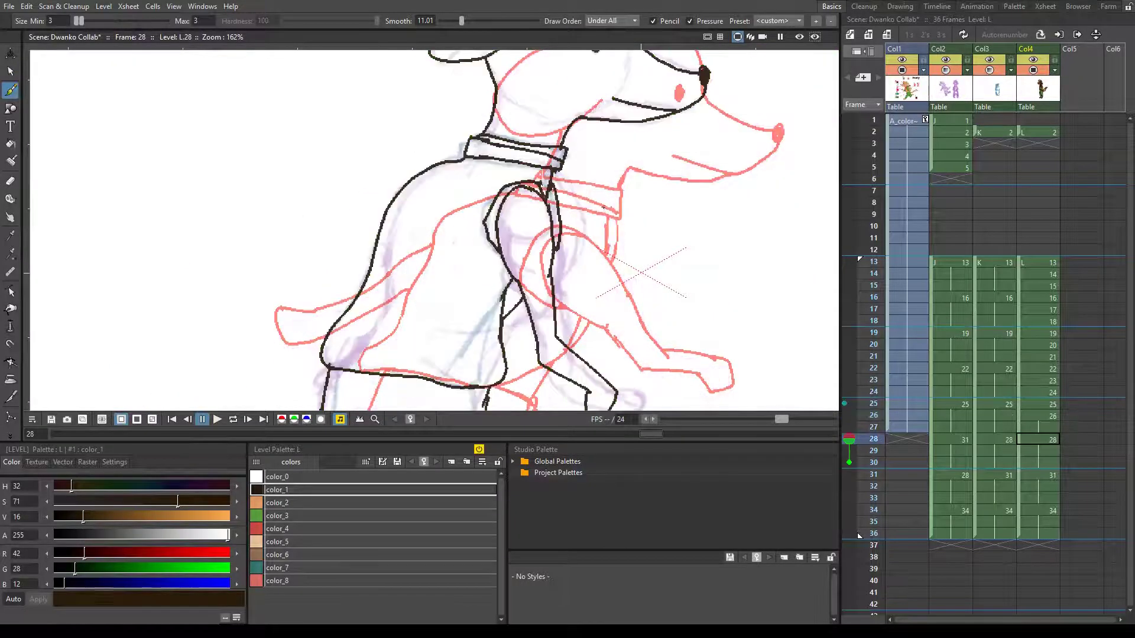
key(period)
key(comma)
key(period)
key(comma)
key(period)
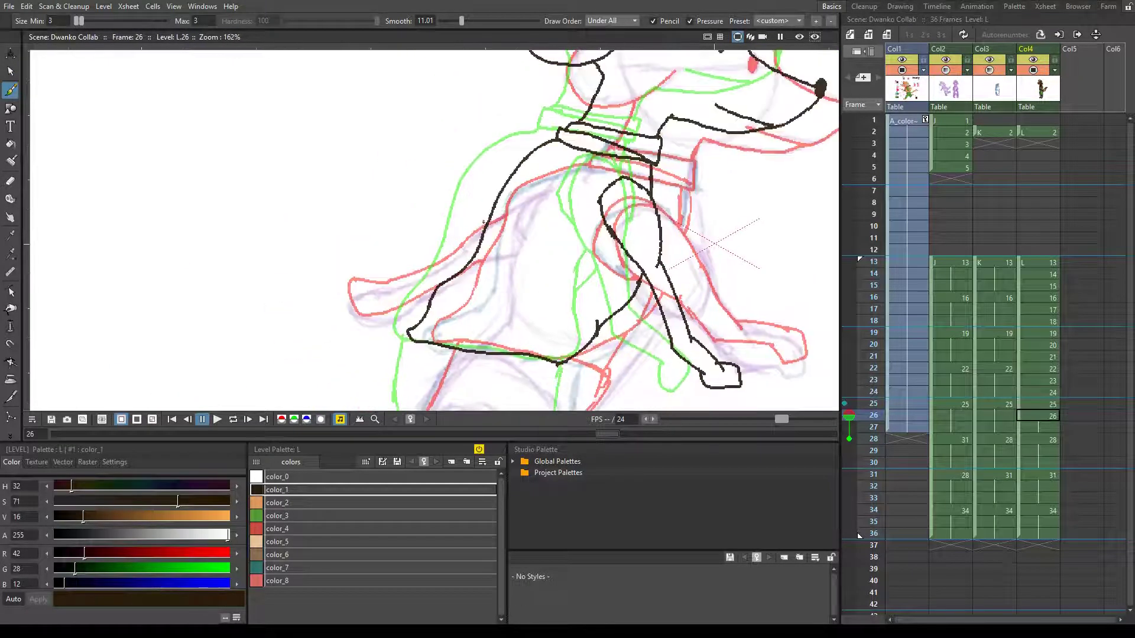
drag(697, 151, 550, 166)
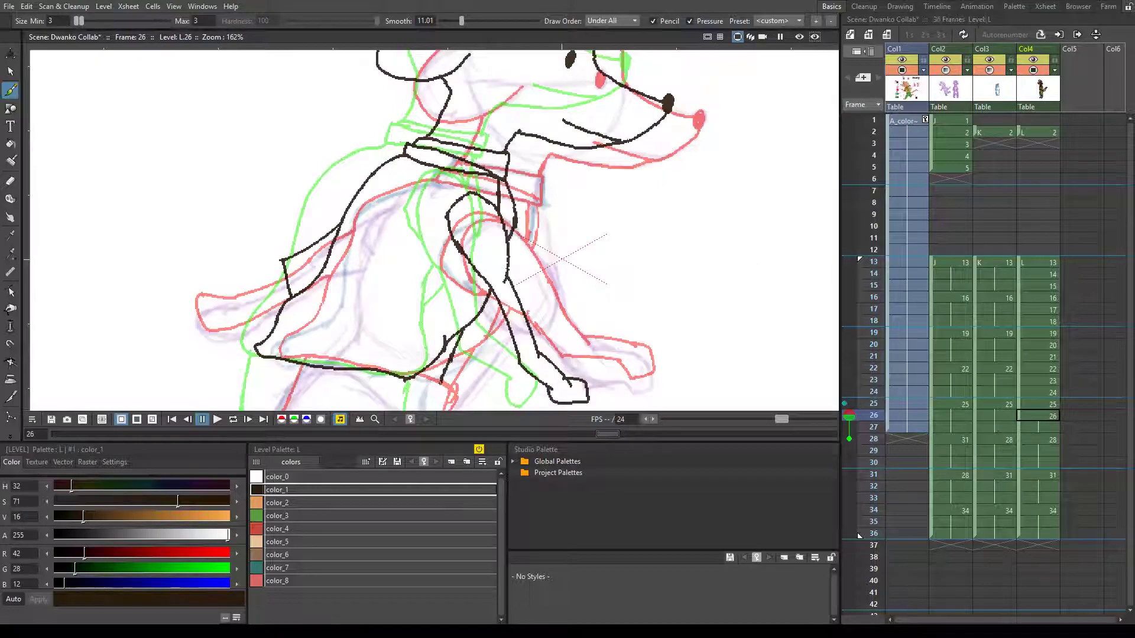
mouse_move(550, 254)
mouse_down()
mouse_move(574, 112)
mouse_move(600, 183)
mouse_up()
- Ink the shorts' outer edges and both leg openings on frame 26
mouse_move(482, 284)
mouse_down()
mouse_move(541, 166)
mouse_move(521, 269)
mouse_up()
drag(502, 265, 557, 343)
drag(592, 187, 471, 294)
drag(471, 117, 467, 217)
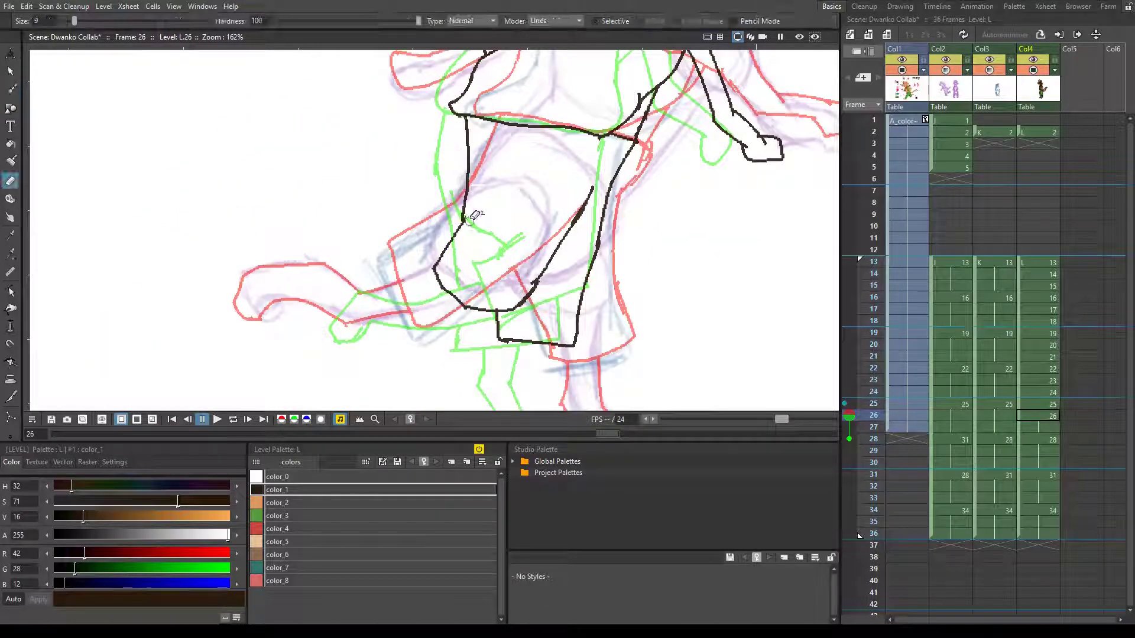
- Ink the raised rear lower leg and the standing lower leg with their feet on frame 26
key(comma)
key(period)
drag(390, 294, 440, 291)
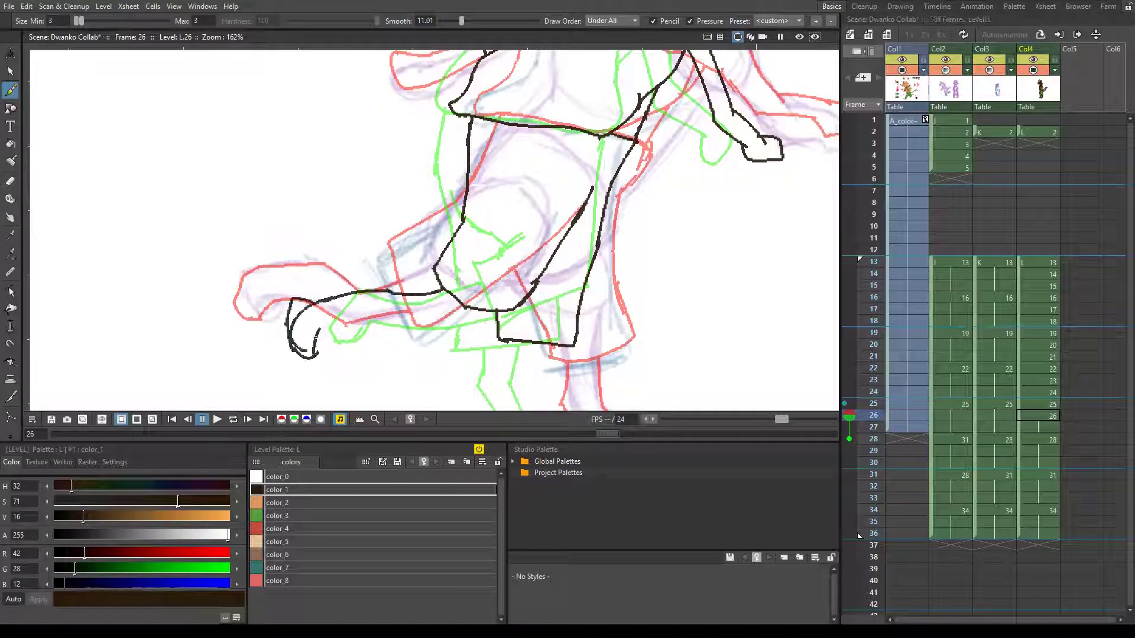
drag(532, 354, 500, 207)
drag(502, 198, 485, 248)
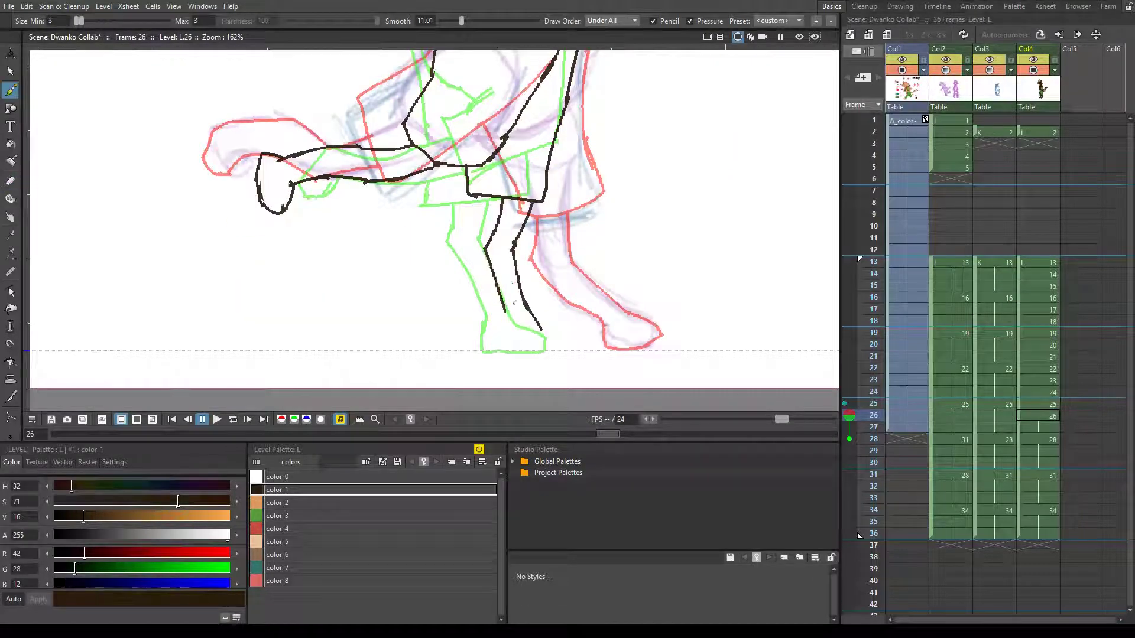
mouse_move(532, 203)
mouse_down()
mouse_move(567, 336)
mouse_move(602, 355)
mouse_up()
scroll(605, 300, down, 3)
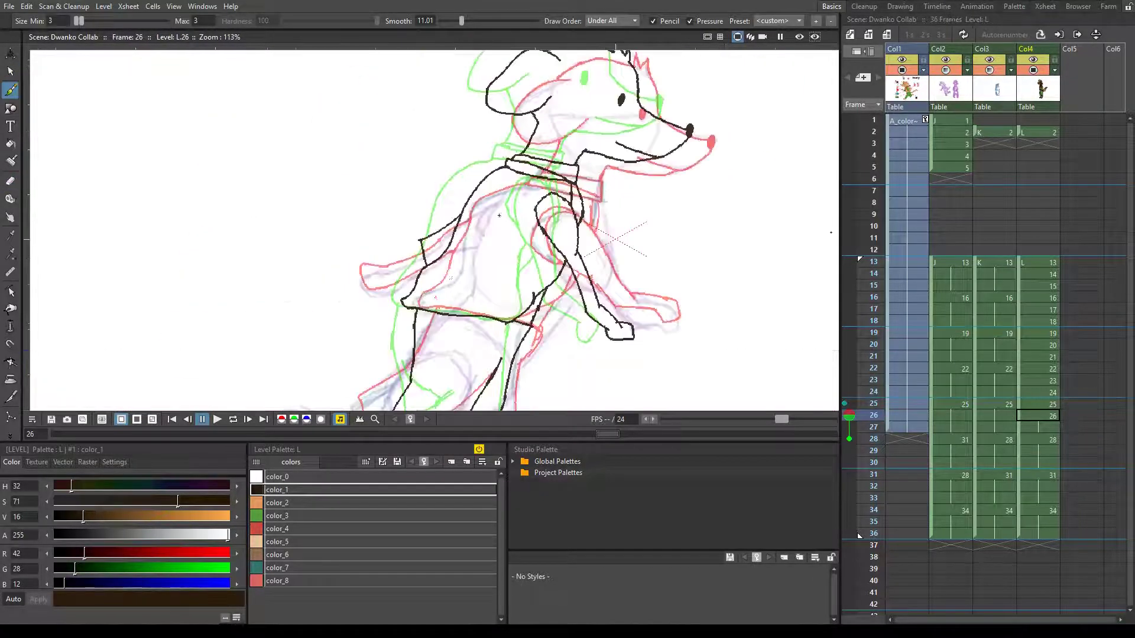
- Ink the head outline, collar, mouth line and nose on frame 27
key(period)
scroll(621, 248, up, 4)
drag(616, 227, 659, 266)
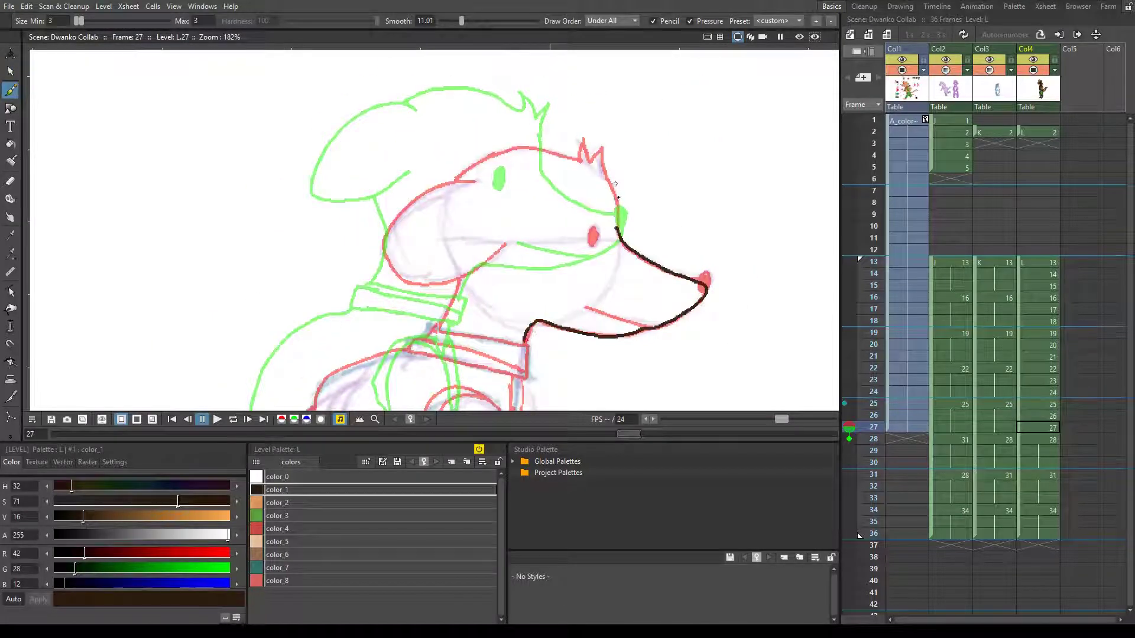
drag(423, 339, 525, 373)
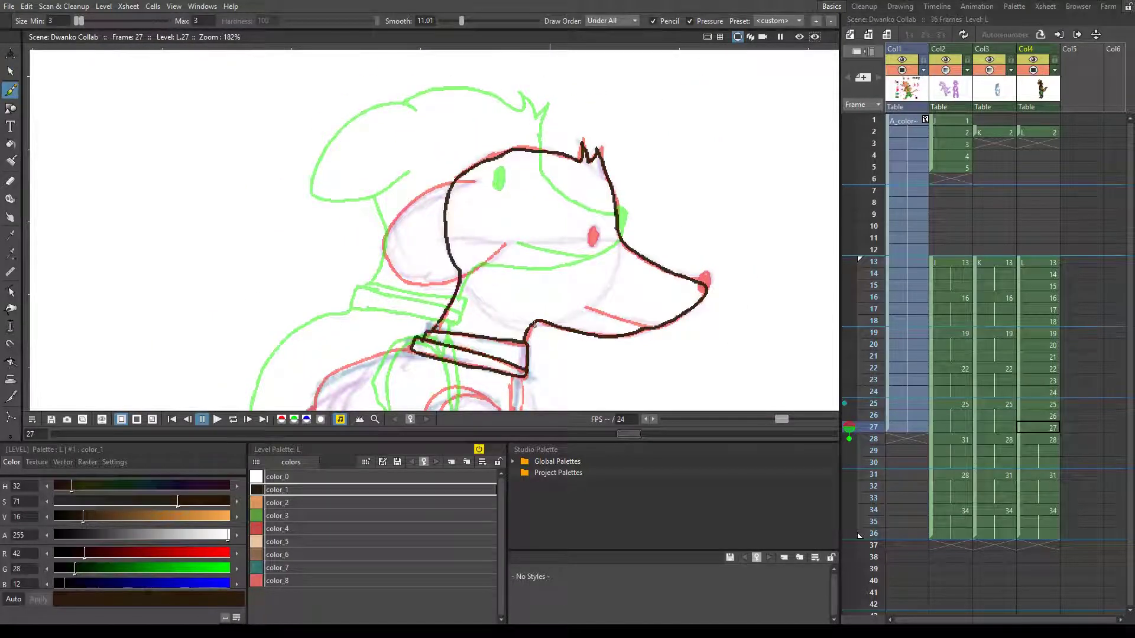
drag(585, 306, 647, 328)
drag(700, 275, 709, 290)
- Reposition the inked head between the neighbouring drawings on frame 27, ink the ear and save the scene
key(s)
key(ctrl+a)
drag(567, 307, 523, 275)
key(b)
mouse_move(423, 205)
mouse_down()
mouse_move(445, 193)
mouse_move(458, 294)
mouse_up()
key(ctrl+s)
- Ink the near arm from shoulder to hand on frame 27, adjusting the hand with a selection and comparing with the adjacent frames
mouse_move(485, 251)
mouse_down()
mouse_move(489, 276)
mouse_move(454, 225)
mouse_up()
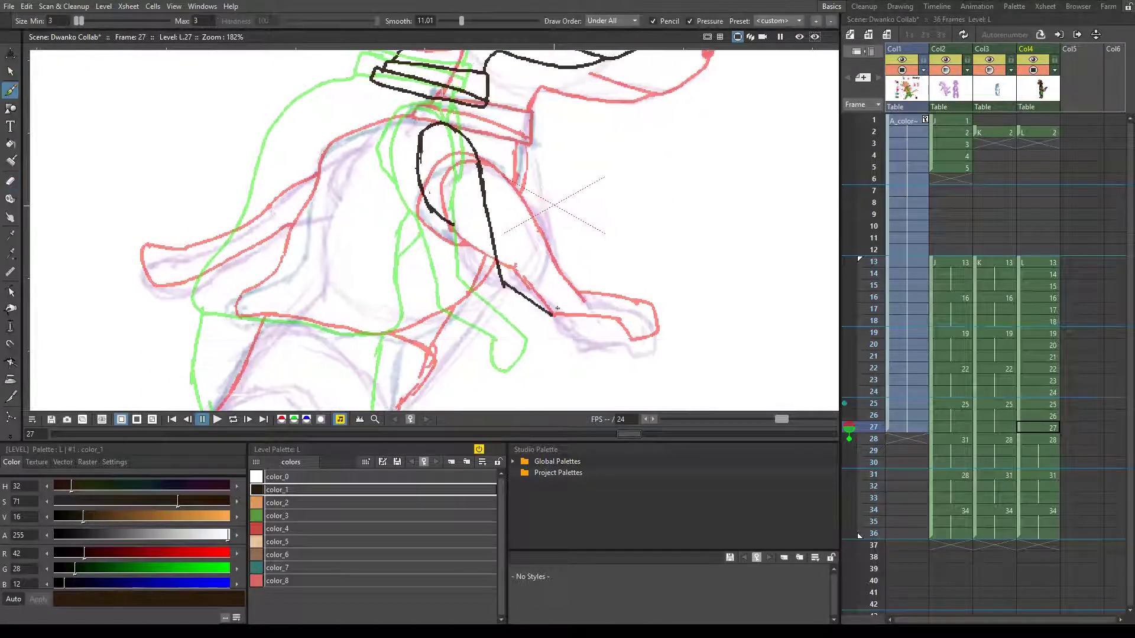
key(period)
key(comma)
key(period)
key(comma)
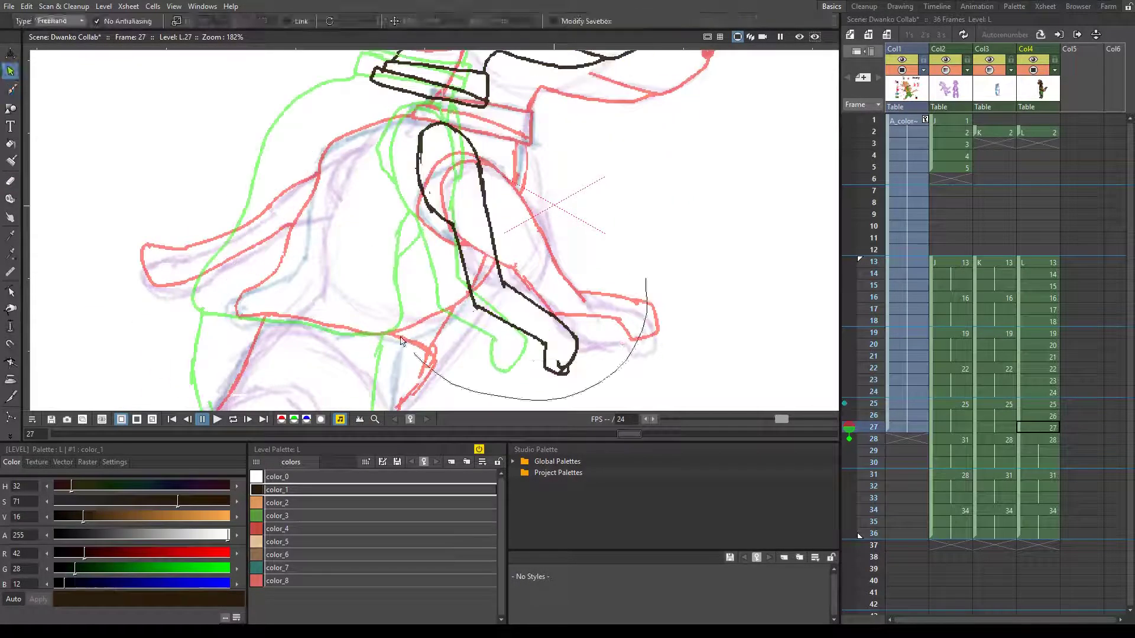
key(period)
key(comma)
drag(552, 293, 549, 370)
mouse_move(422, 200)
mouse_down()
mouse_move(480, 201)
mouse_move(456, 285)
mouse_up()
drag(504, 255, 511, 169)
mouse_move(486, 183)
mouse_down()
mouse_move(493, 235)
mouse_move(532, 317)
mouse_up()
- Ink the shirt's back edge, hem and chest line on frame 27
key(period)
key(comma)
drag(493, 148, 365, 389)
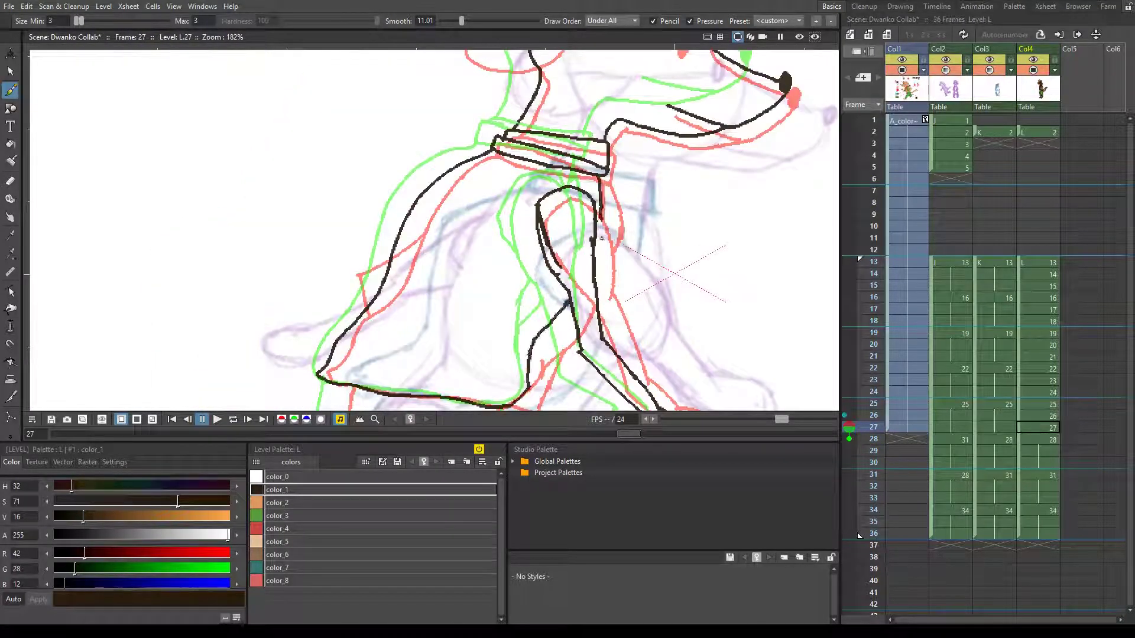
drag(541, 395, 609, 178)
- Ink the shorts' front and back edges and the raised leg's opening on frame 27, redoing a misplaced stroke
drag(608, 178, 573, 287)
drag(573, 287, 631, 158)
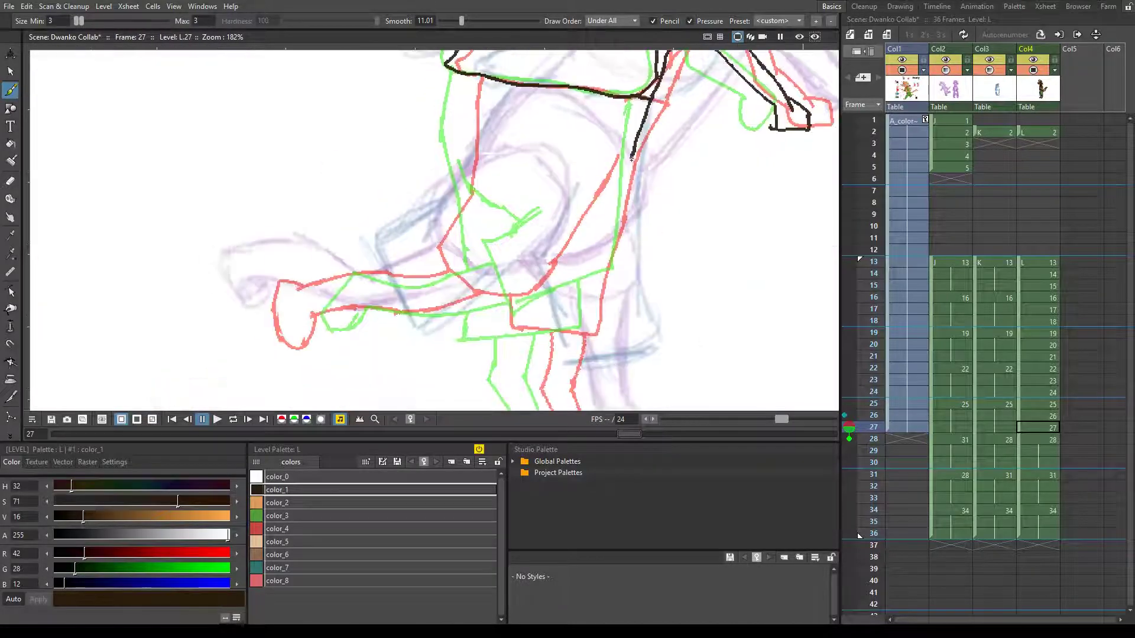
key(period)
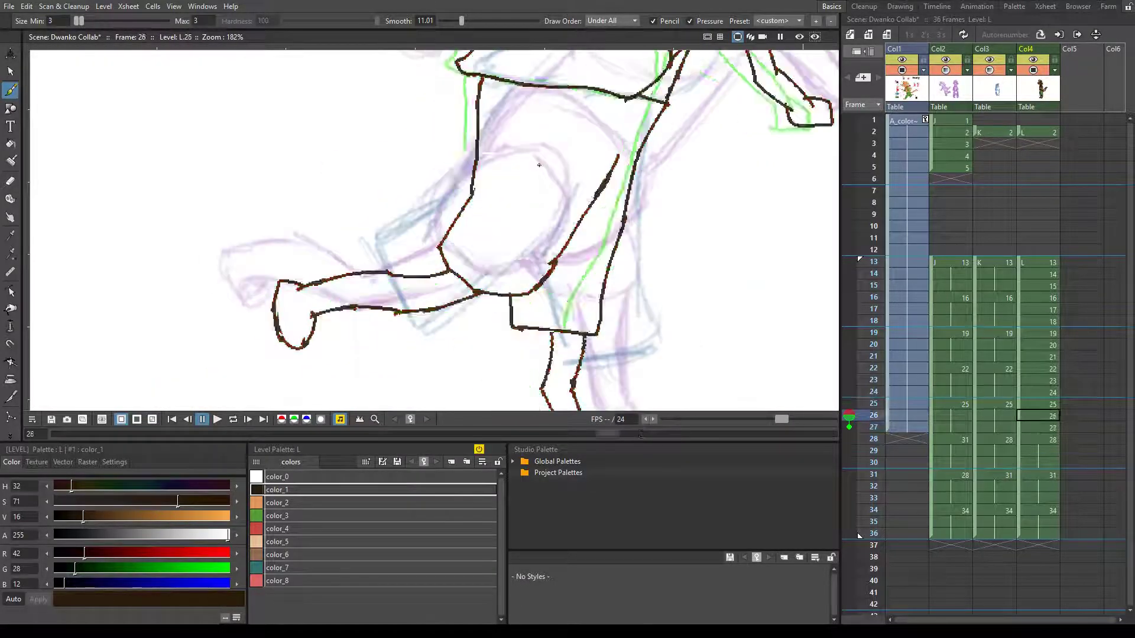
key(comma)
key(ctrl+z)
drag(457, 75, 454, 135)
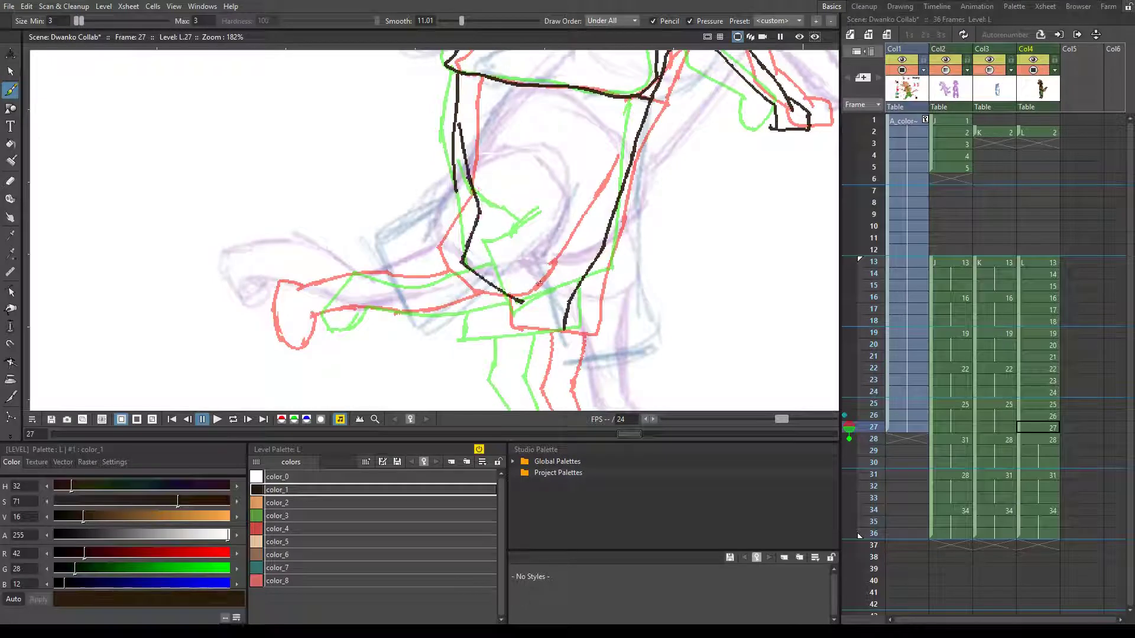
drag(589, 124, 604, 198)
drag(609, 201, 521, 301)
- Ink the raised rear lower leg on frame 27, comparing it with the adjacent frame
key(period)
key(comma)
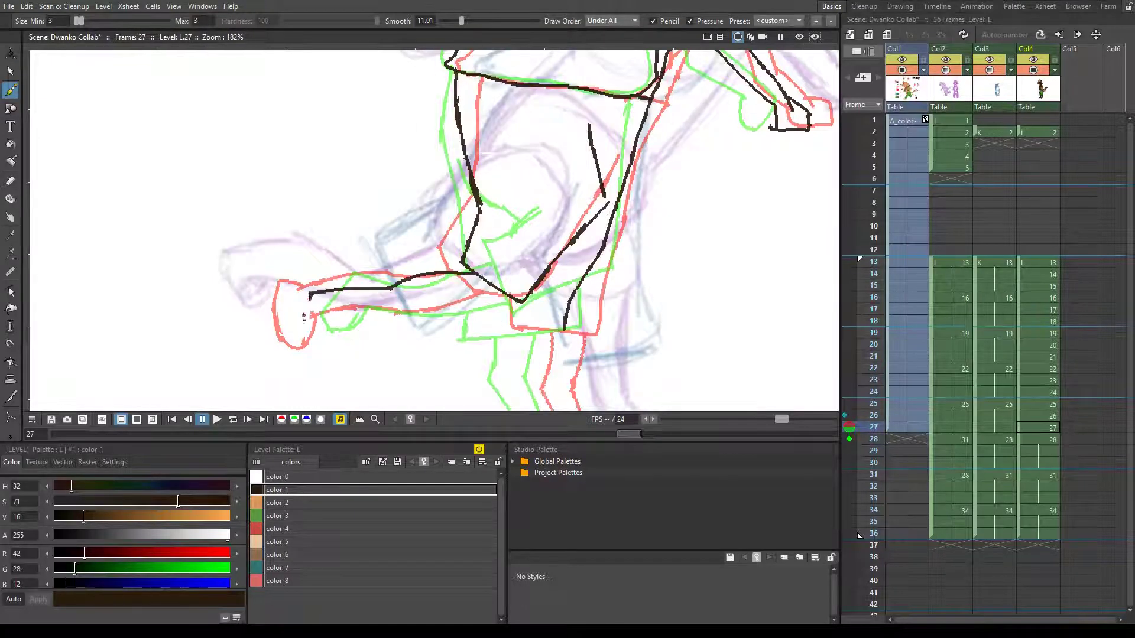
drag(552, 222, 474, 218)
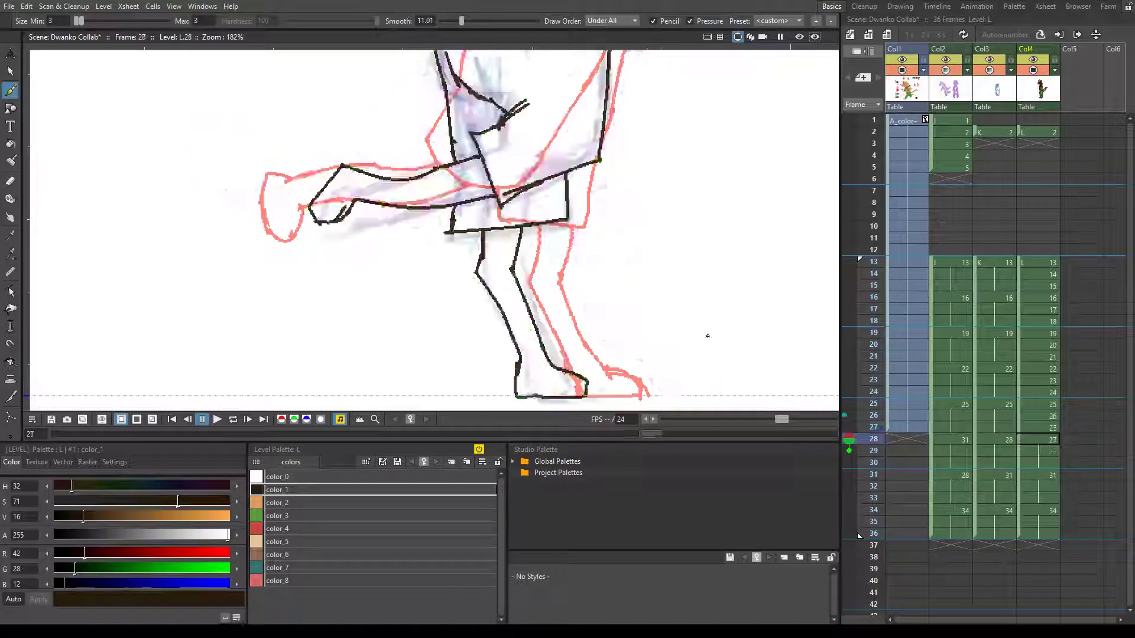
- Move on to frame 30 and ink the head outline with hair tuft, muzzle, neck and collar
scroll(706, 331, down, 3)
scroll(518, 283, up, 2)
scroll(517, 283, down, 3)
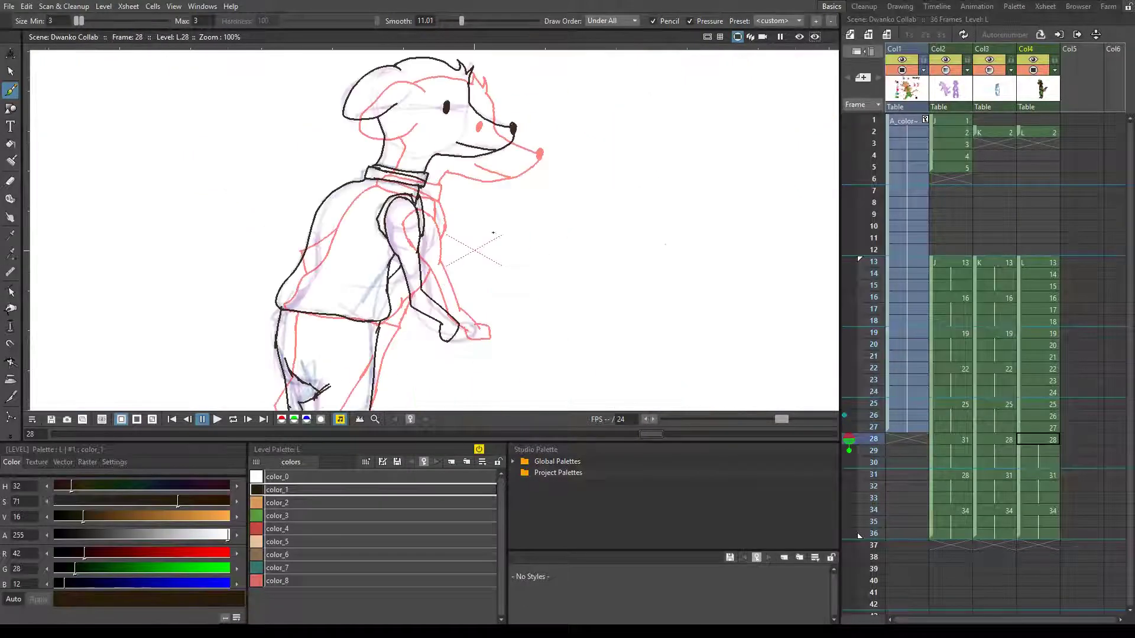
key(period)
key(period)
key(period)
scroll(502, 250, up, 3)
mouse_move(608, 190)
mouse_down()
mouse_move(633, 296)
mouse_move(541, 307)
mouse_up()
drag(607, 190, 597, 160)
drag(453, 225, 467, 285)
drag(543, 309, 477, 316)
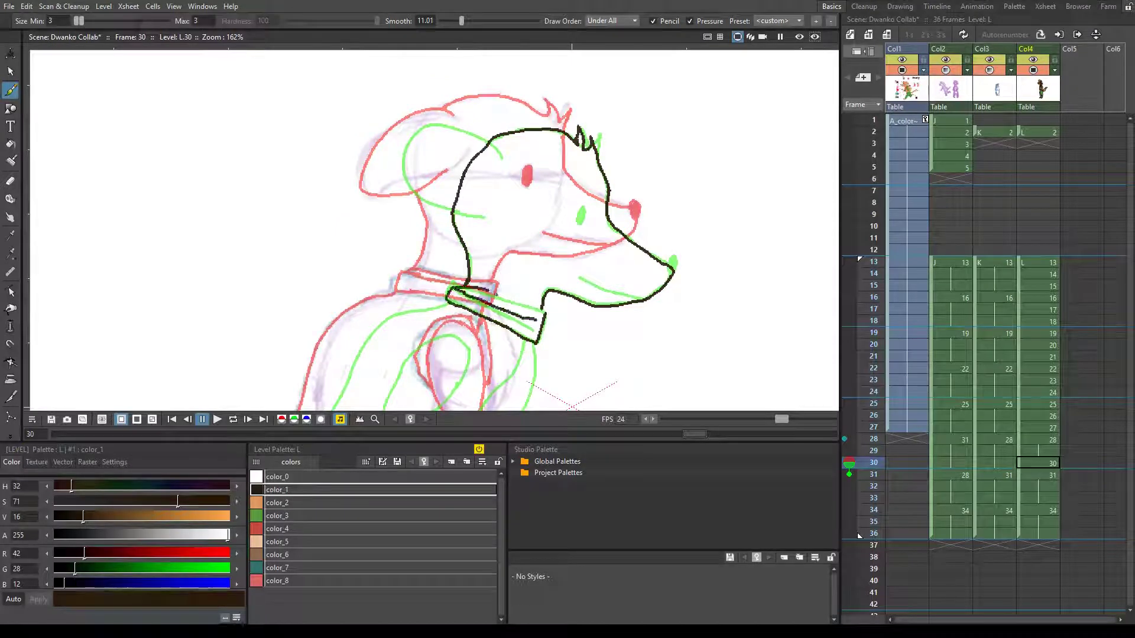
- Ink the eye, mouth line and nose on frame 30, and shift and rotate the head about 3 degrees between the neighbouring drawings
drag(576, 207, 582, 225)
drag(582, 278, 644, 299)
drag(666, 255, 676, 275)
key(s)
key(ctrl+a)
drag(680, 248, 653, 197)
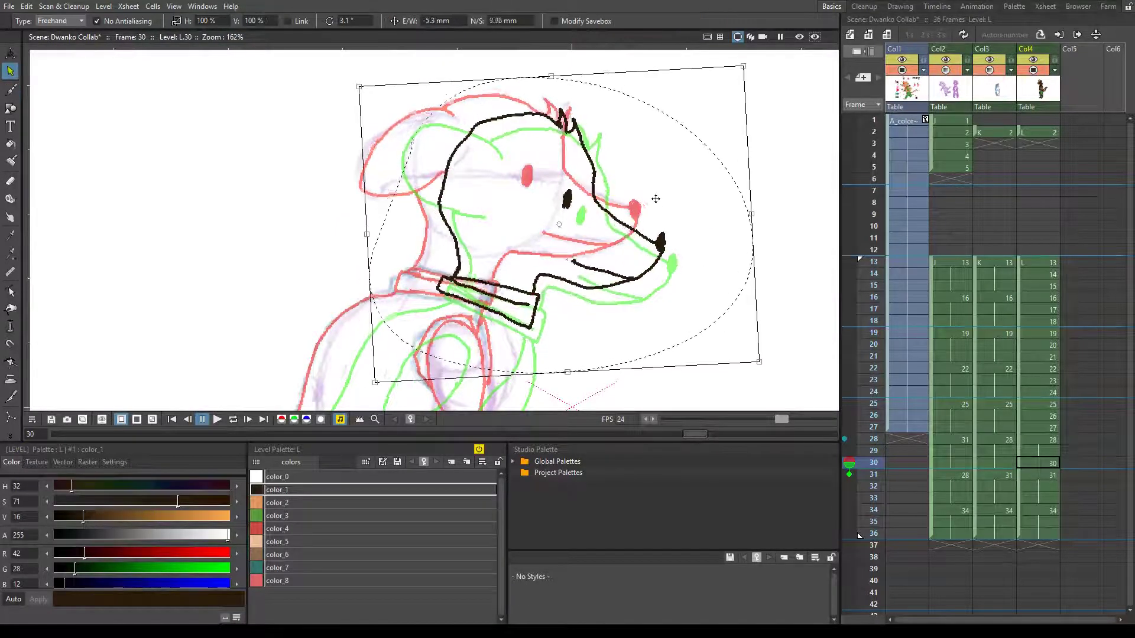
key(b)
- Ink the shirt's back edge and hem and the near arm's shoulder and upper arm on frame 30
drag(513, 131, 359, 278)
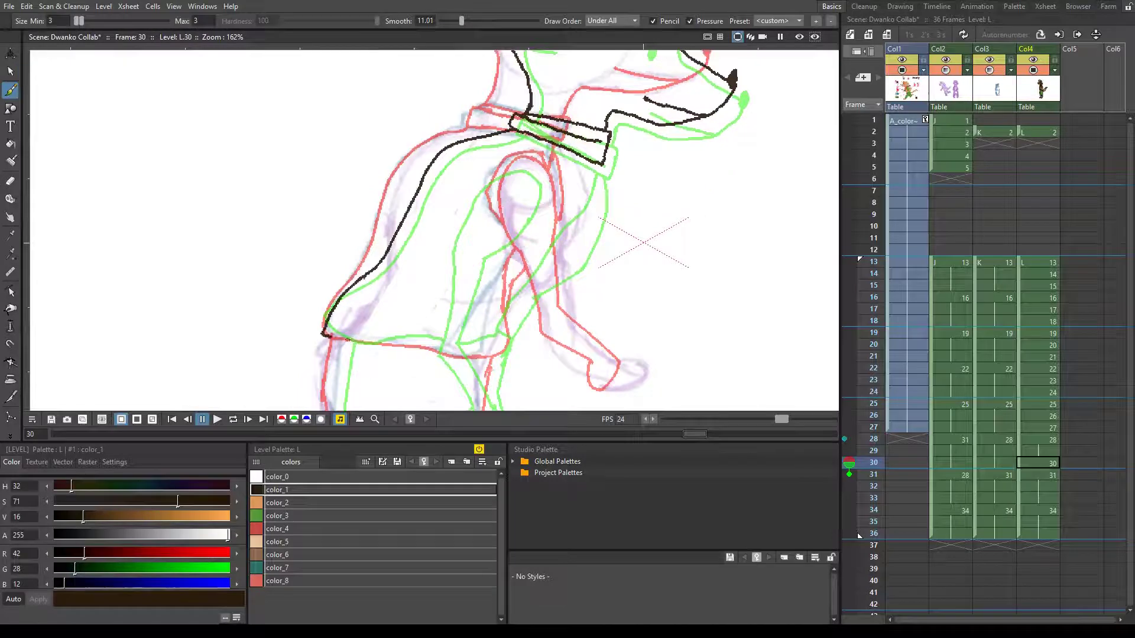
drag(348, 340, 496, 344)
mouse_move(498, 189)
mouse_down()
mouse_move(520, 158)
mouse_move(536, 218)
mouse_up()
key(s)
key(b)
drag(509, 168, 498, 223)
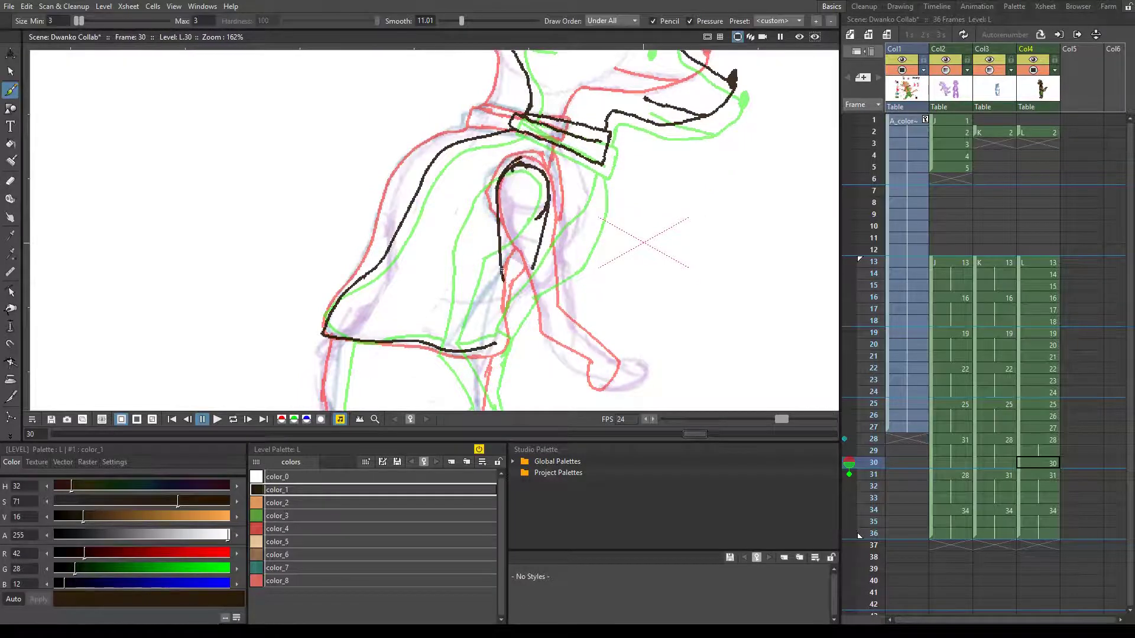
- Ink the near forearm and hand on frame 30, select the arm to adjust its placement, and save the scene
drag(504, 322, 508, 351)
drag(520, 260, 547, 336)
key(s)
key(ctrl+a)
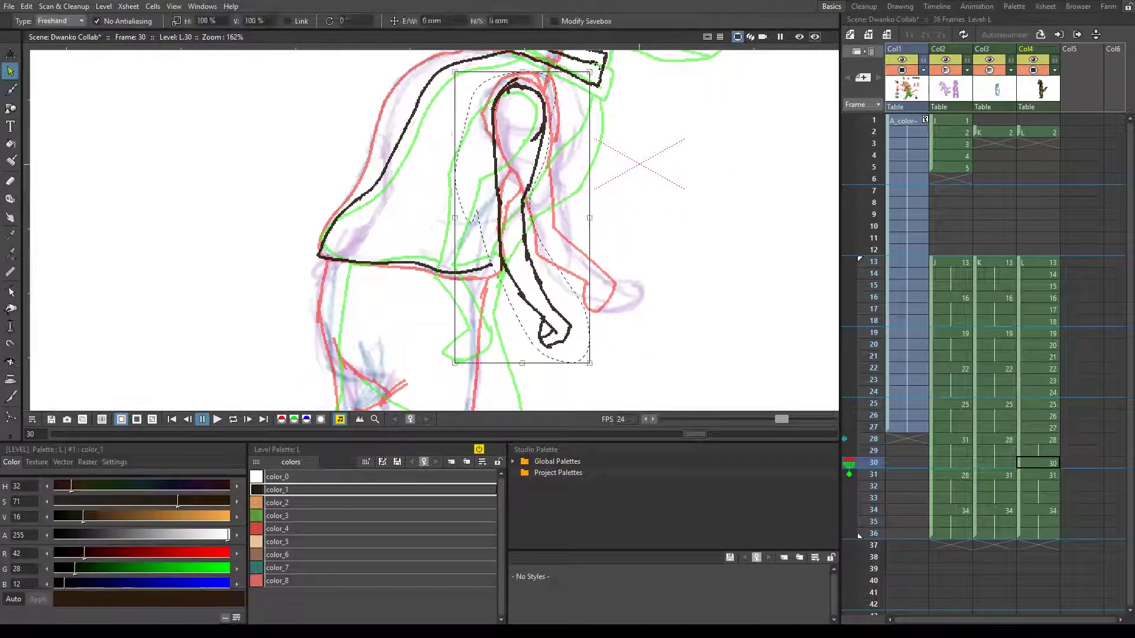
key(b)
drag(583, 155, 559, 205)
key(ctrl+s)
- Ink the shorts' outer edges, inner leg line and leg openings on frame 30, and save the scene
drag(585, 163, 507, 319)
drag(507, 319, 507, 219)
drag(532, 296, 532, 248)
mouse_move(558, 211)
mouse_down()
mouse_move(558, 387)
mouse_move(507, 226)
mouse_move(422, 159)
mouse_up()
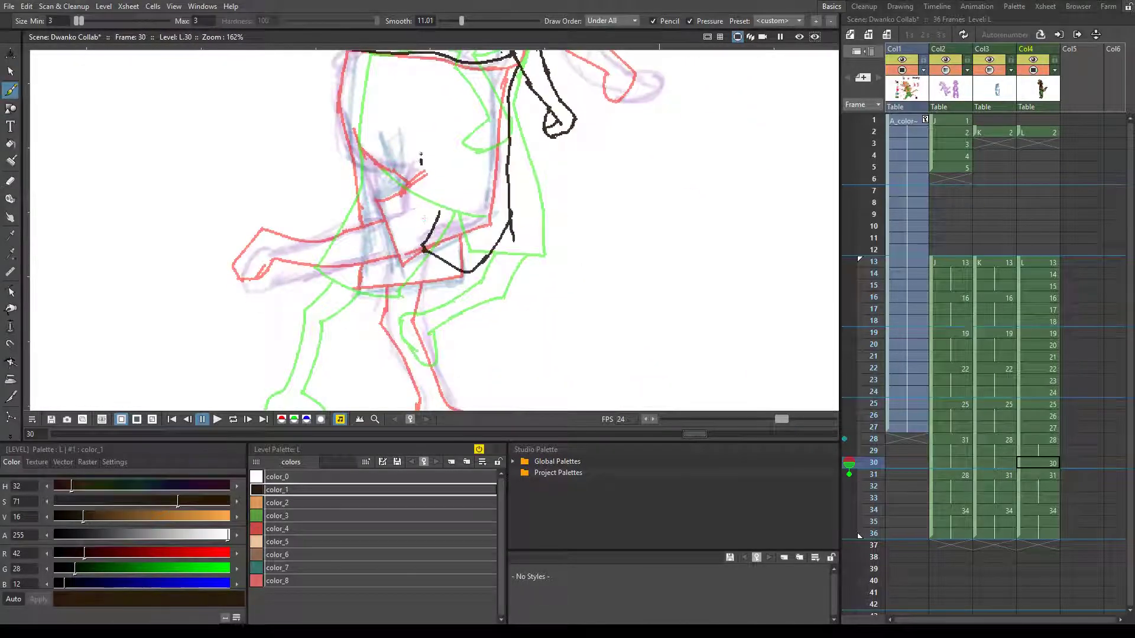
drag(375, 102, 422, 159)
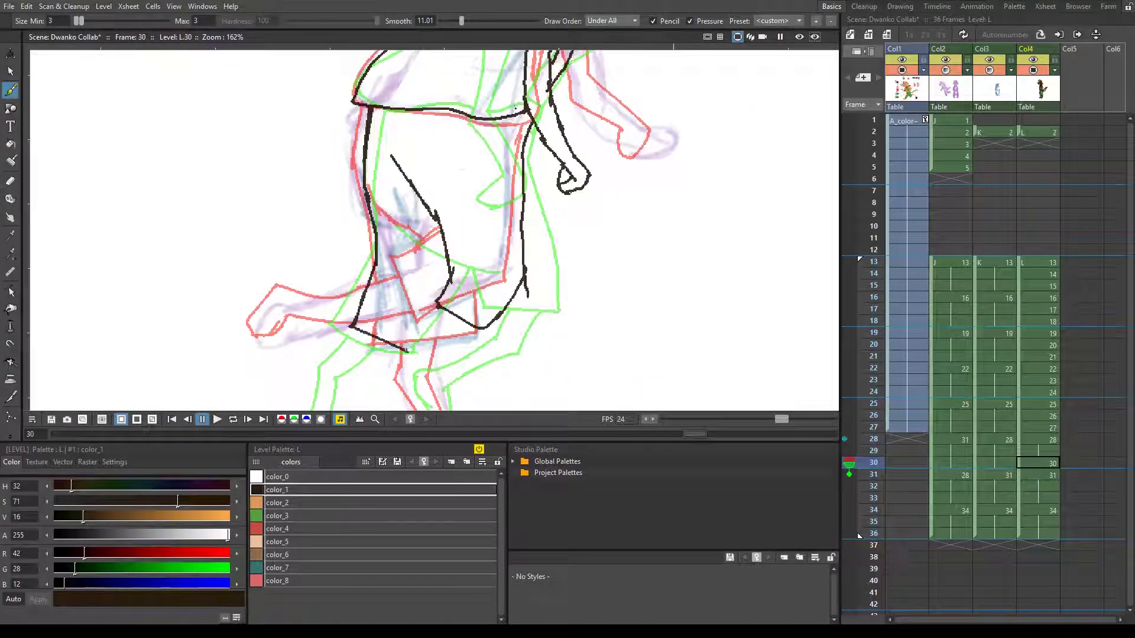
drag(407, 349, 438, 310)
key(ctrl+s)
- Ink the leg below the shorts on frame 30, including the knee, shin and foot, and save the scene
drag(386, 238, 452, 202)
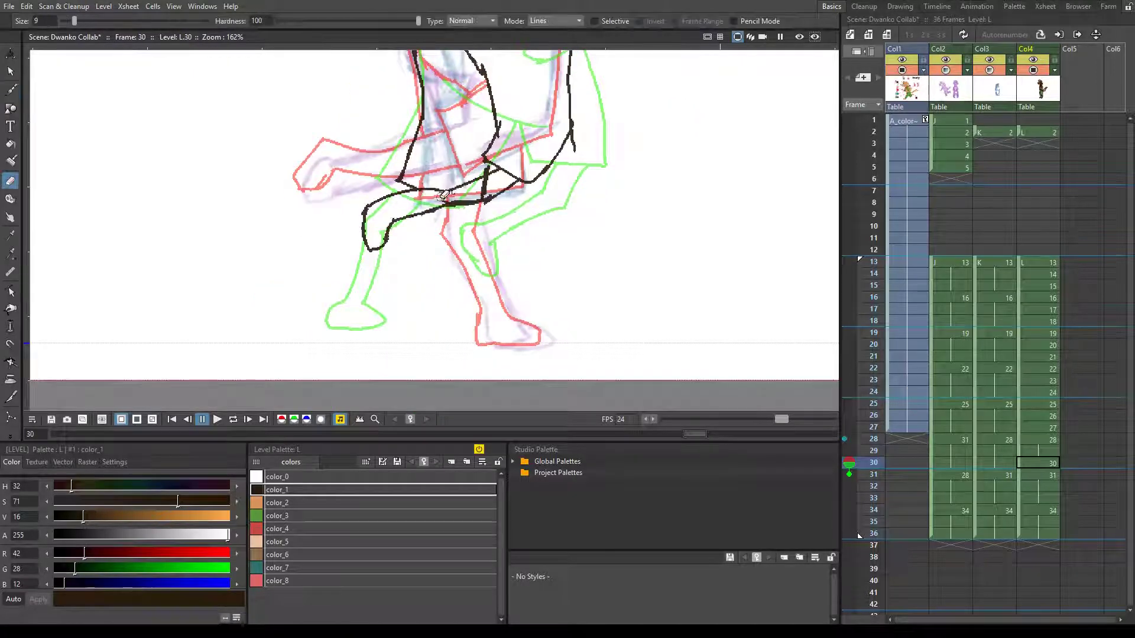
drag(379, 177, 443, 279)
key(ctrl+s)
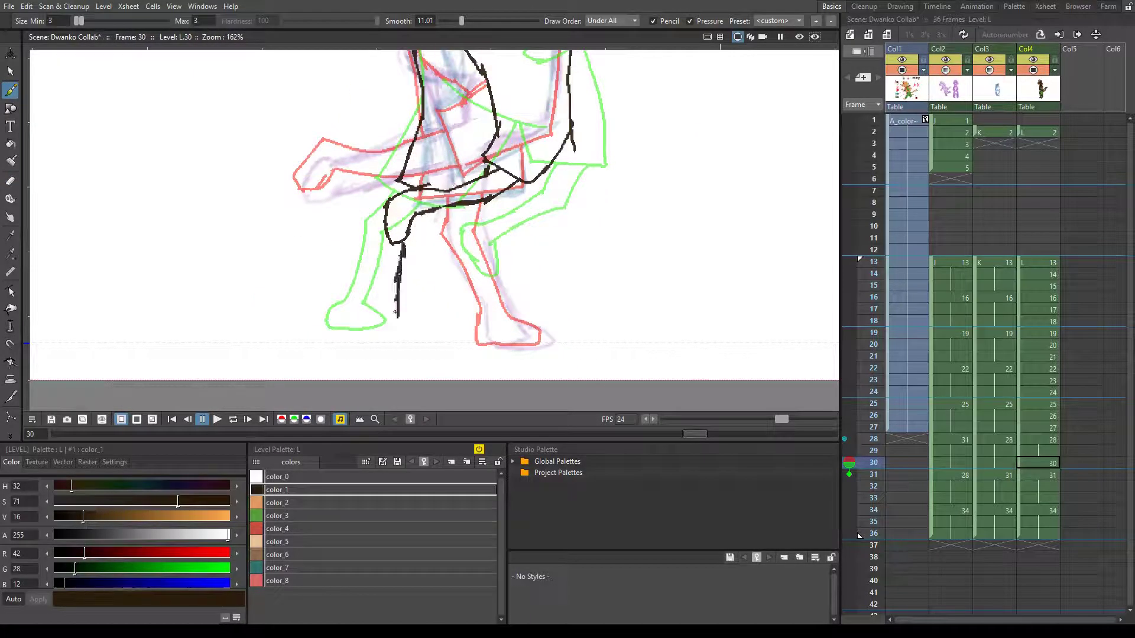
key(ctrl+s)
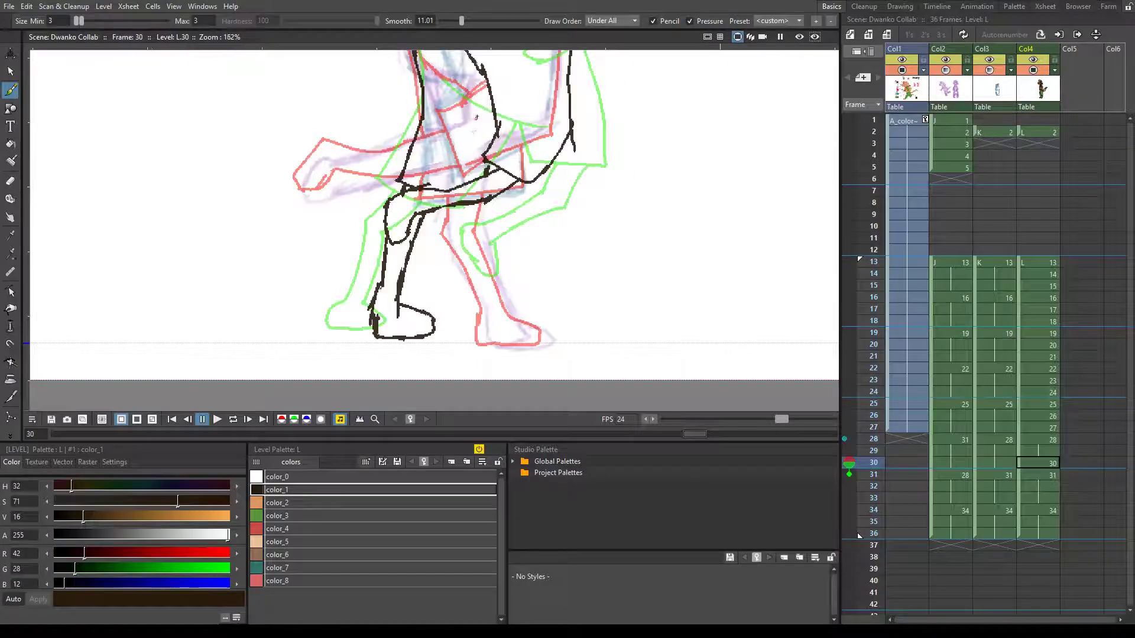
- Ink the dog's head outline, forehead tuft, eye, nose and mouth line on frame 29
scroll(644, 282, down, 2)
key(comma)
scroll(644, 283, up, 3)
mouse_move(544, 88)
mouse_down()
mouse_move(550, 170)
mouse_move(440, 325)
mouse_up()
drag(325, 309, 517, 89)
drag(492, 169, 494, 184)
drag(645, 223, 650, 237)
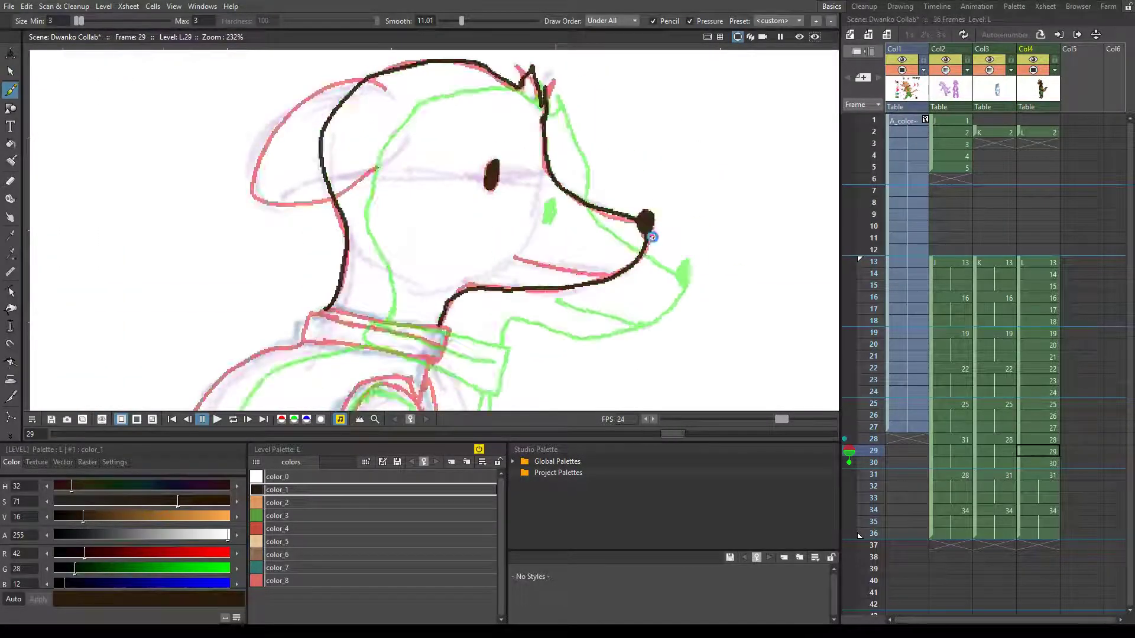
drag(608, 275, 520, 263)
- Select the whole head drawing on frame 29 and shift it between the neighbouring drawings
scroll(567, 269, down, 3)
key(s)
key(ctrl+a)
drag(706, 200, 702, 215)
key(b)
- Ink the collar on frame 29, scale it to 93.33% and reposition it under the neck, and save the scene
scroll(717, 241, up, 3)
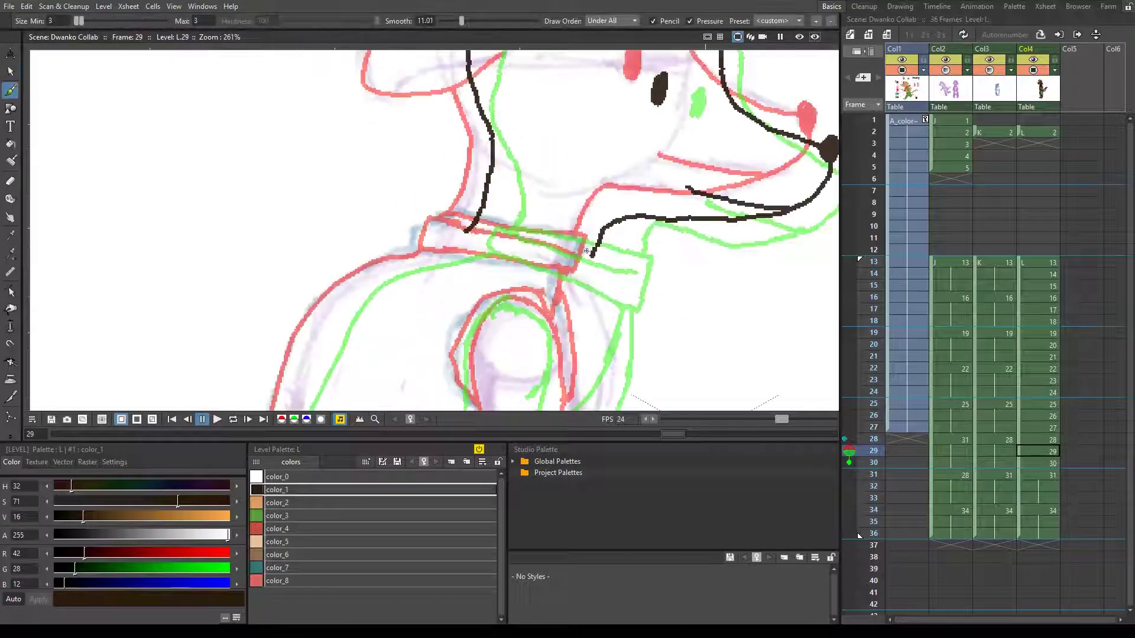
drag(621, 272, 650, 257)
key(s)
drag(416, 273, 419, 275)
drag(531, 281, 514, 273)
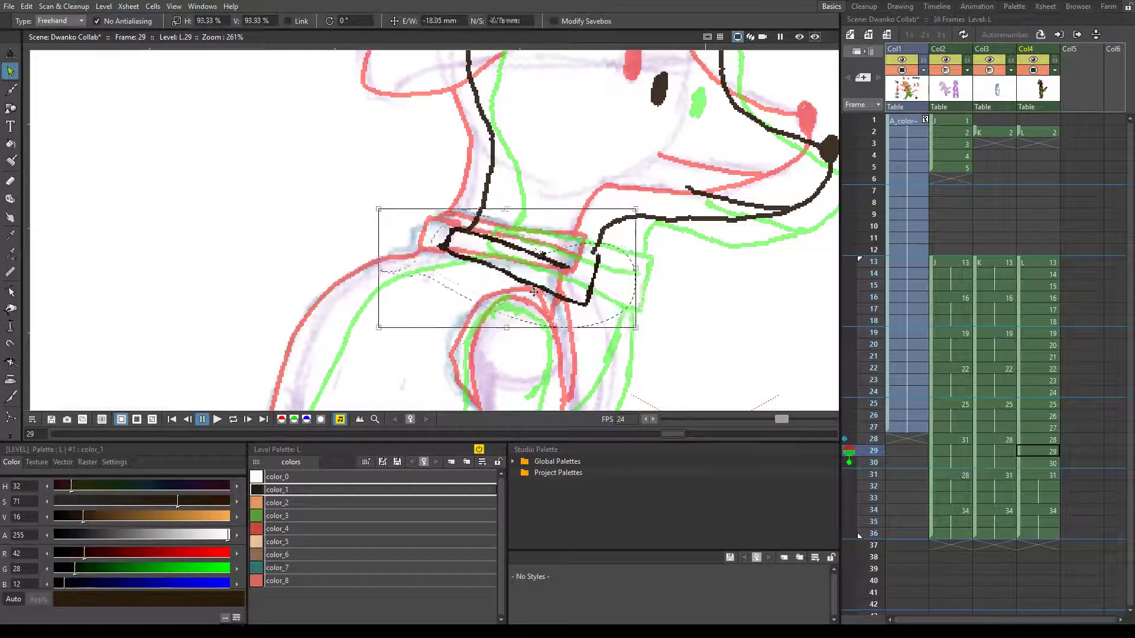
key(b)
key(ctrl+s)
- Ink the shirt's back edge and hem and the near arm from shoulder to hand on frame 29
mouse_move(402, 272)
mouse_down()
mouse_move(390, 171)
mouse_move(275, 351)
mouse_up()
drag(496, 210, 475, 271)
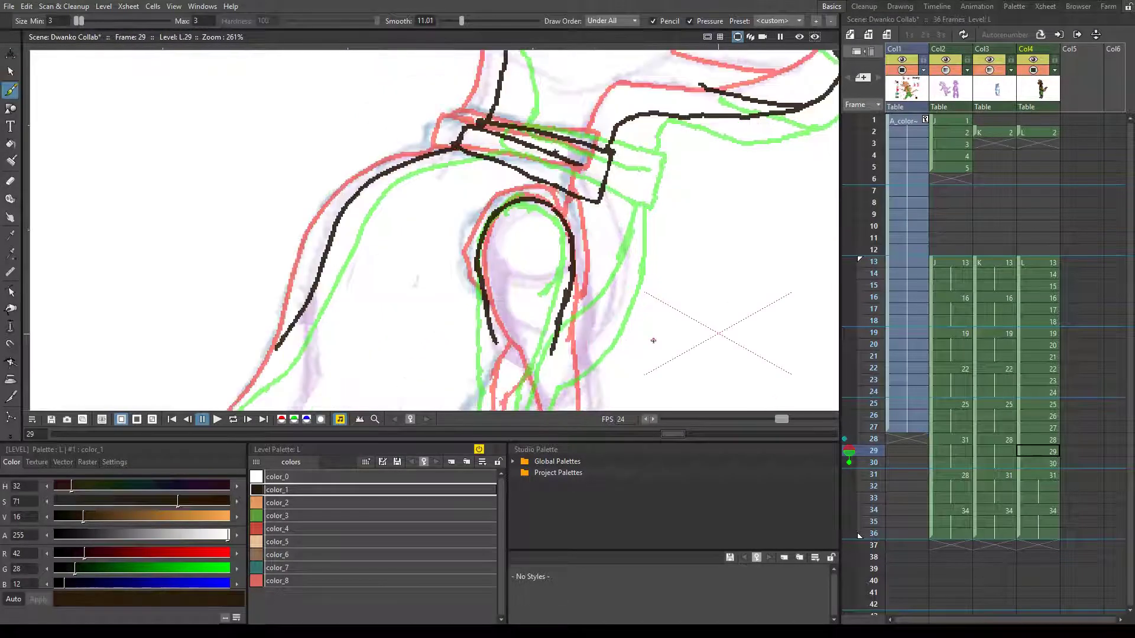
drag(653, 340, 653, 189)
drag(284, 201, 493, 349)
drag(539, 255, 544, 303)
drag(544, 303, 545, 195)
drag(585, 53, 624, 341)
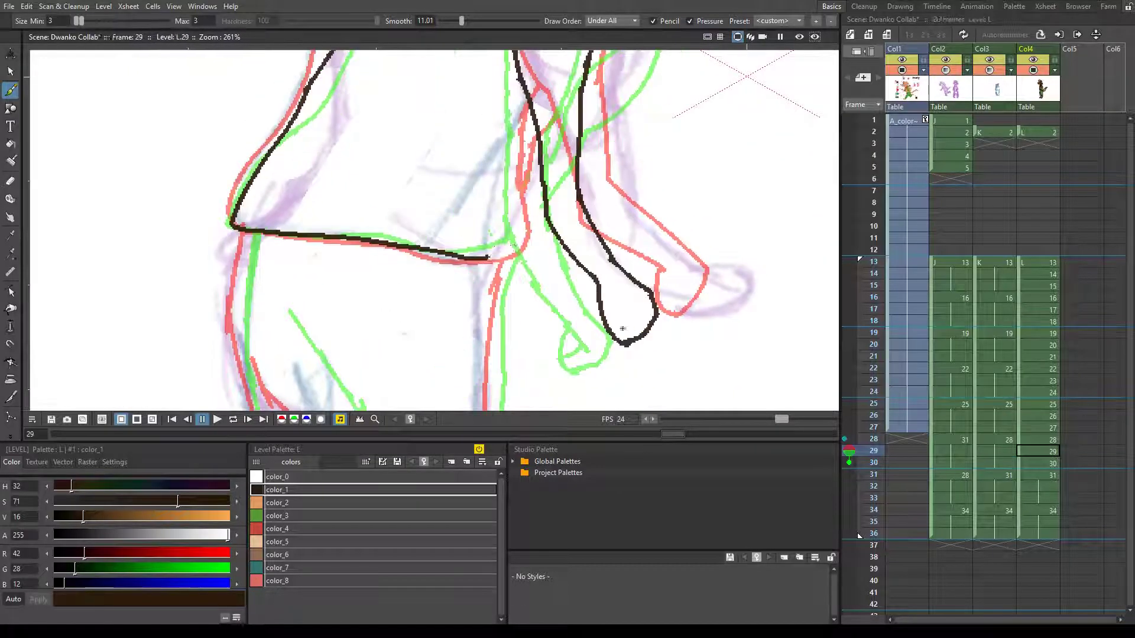
- Ink the shorts' outer edges, inner leg line and leg opening and the bent back leg on frame 29, and save the scene
scroll(601, 144, down, 3)
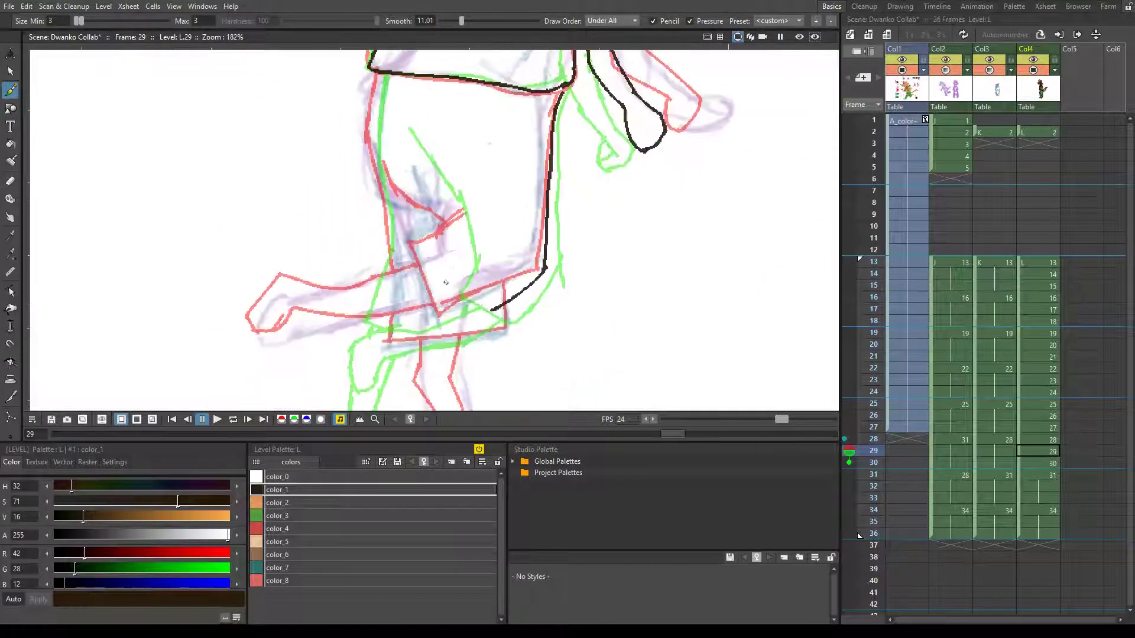
drag(410, 116, 469, 211)
drag(378, 76, 393, 239)
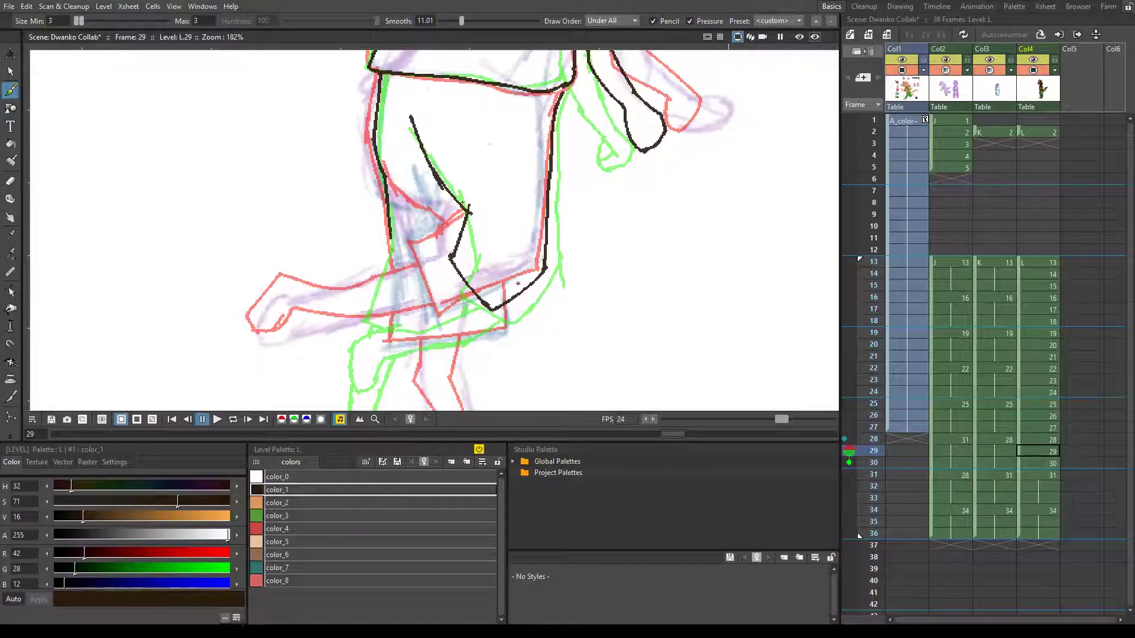
drag(413, 297, 446, 166)
drag(421, 104, 421, 190)
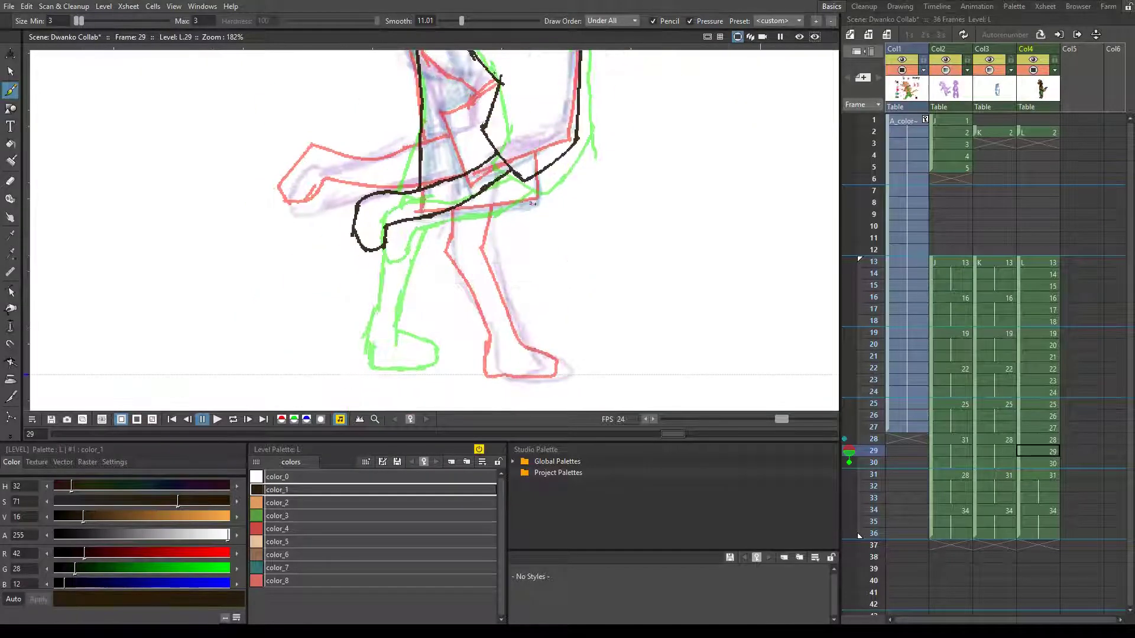
key(ctrl+s)
- Return to frame 30, ink the dog's ear on the back of the head, and save the scene
drag(468, 315, 491, 403)
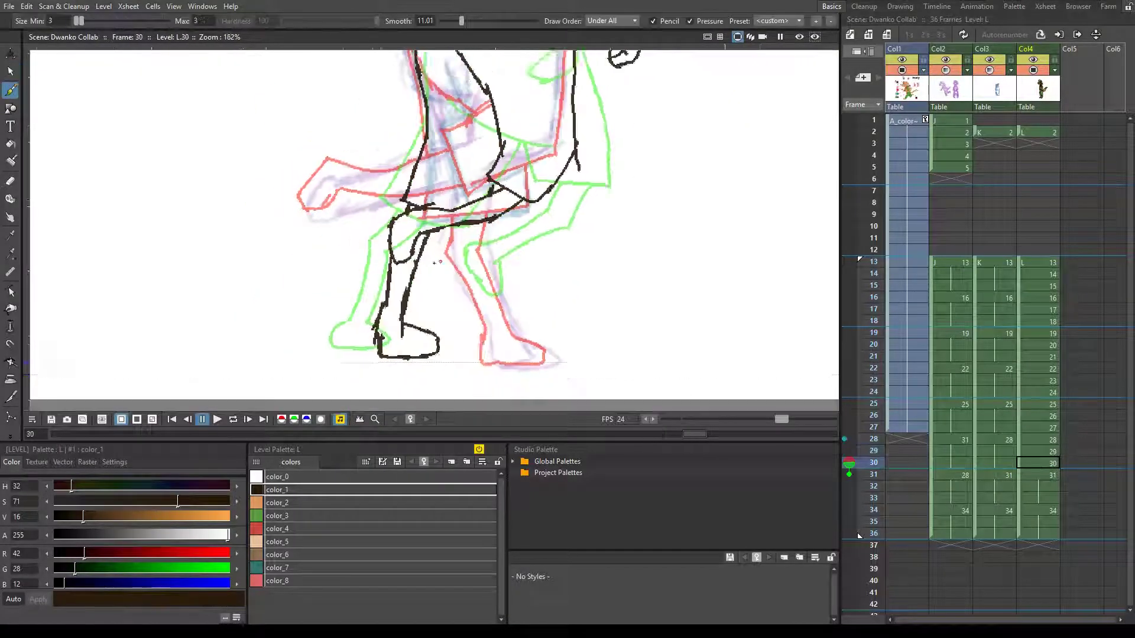
drag(496, 59, 502, 177)
key(period)
drag(543, 211, 455, 234)
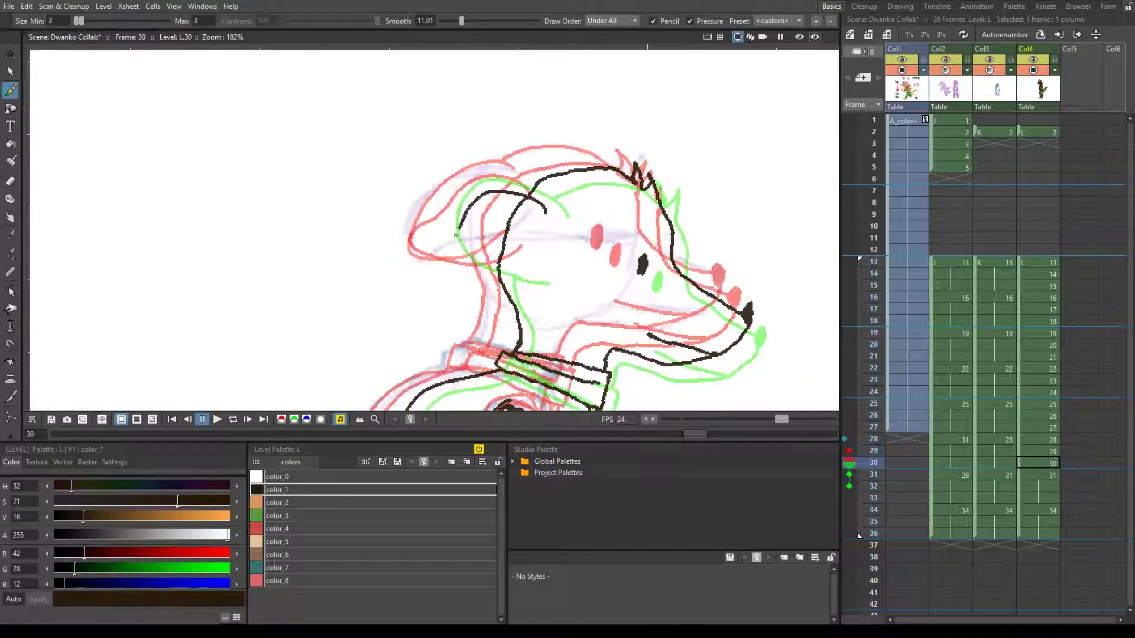
key(ctrl+s)
- Flip between the neighbouring frames to check the head and ear drawings in motion
key(period)
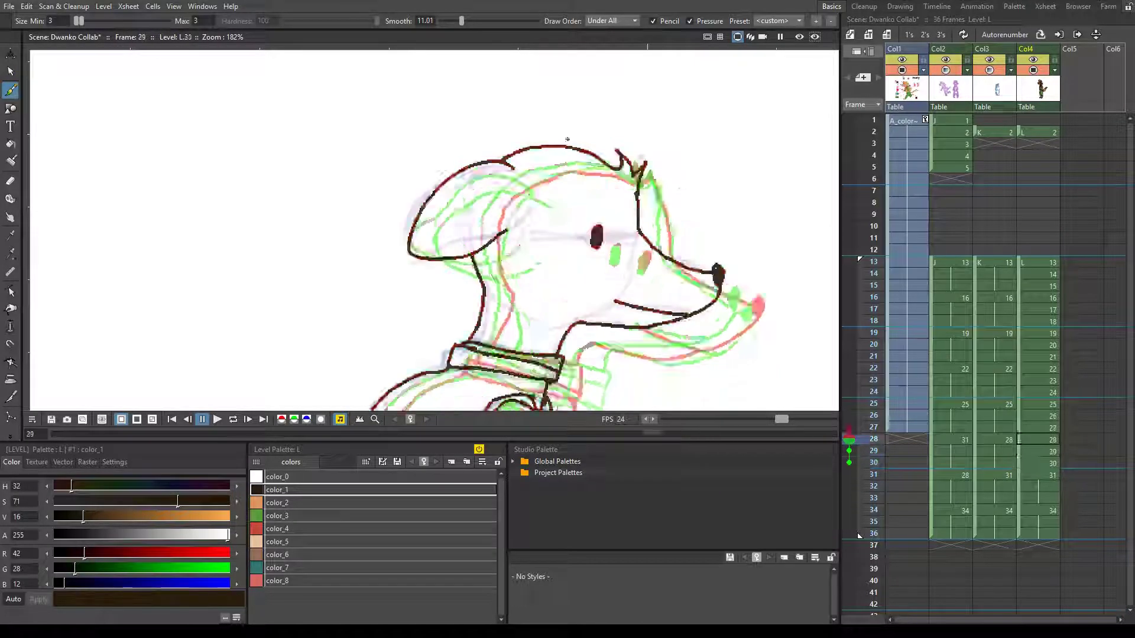
key(comma)
key(period)
scroll(806, 291, down, 3)
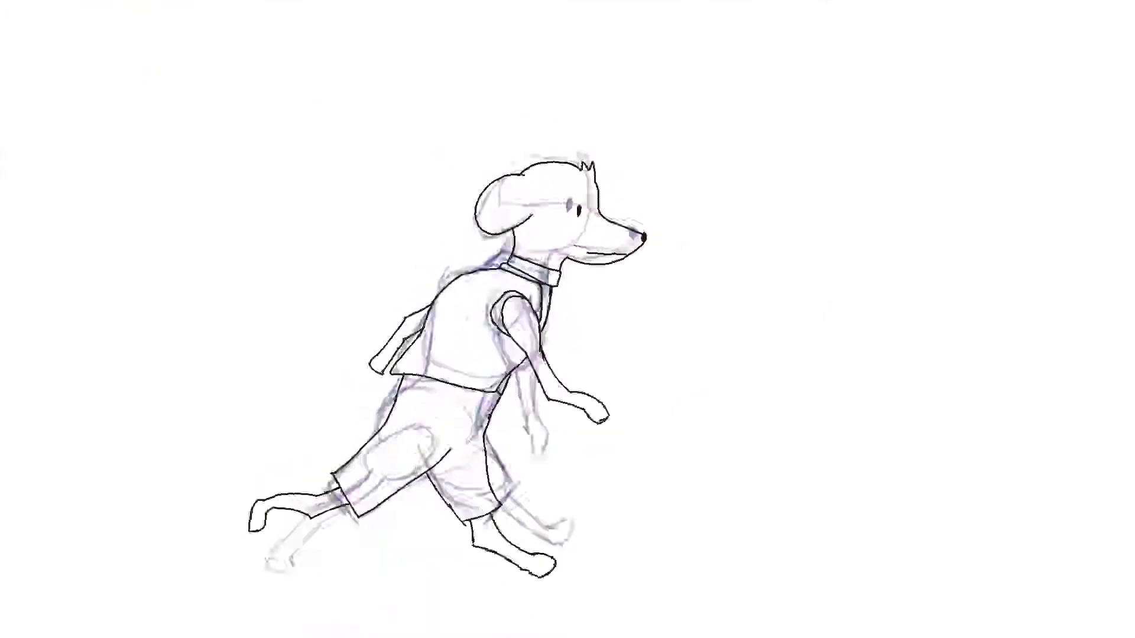